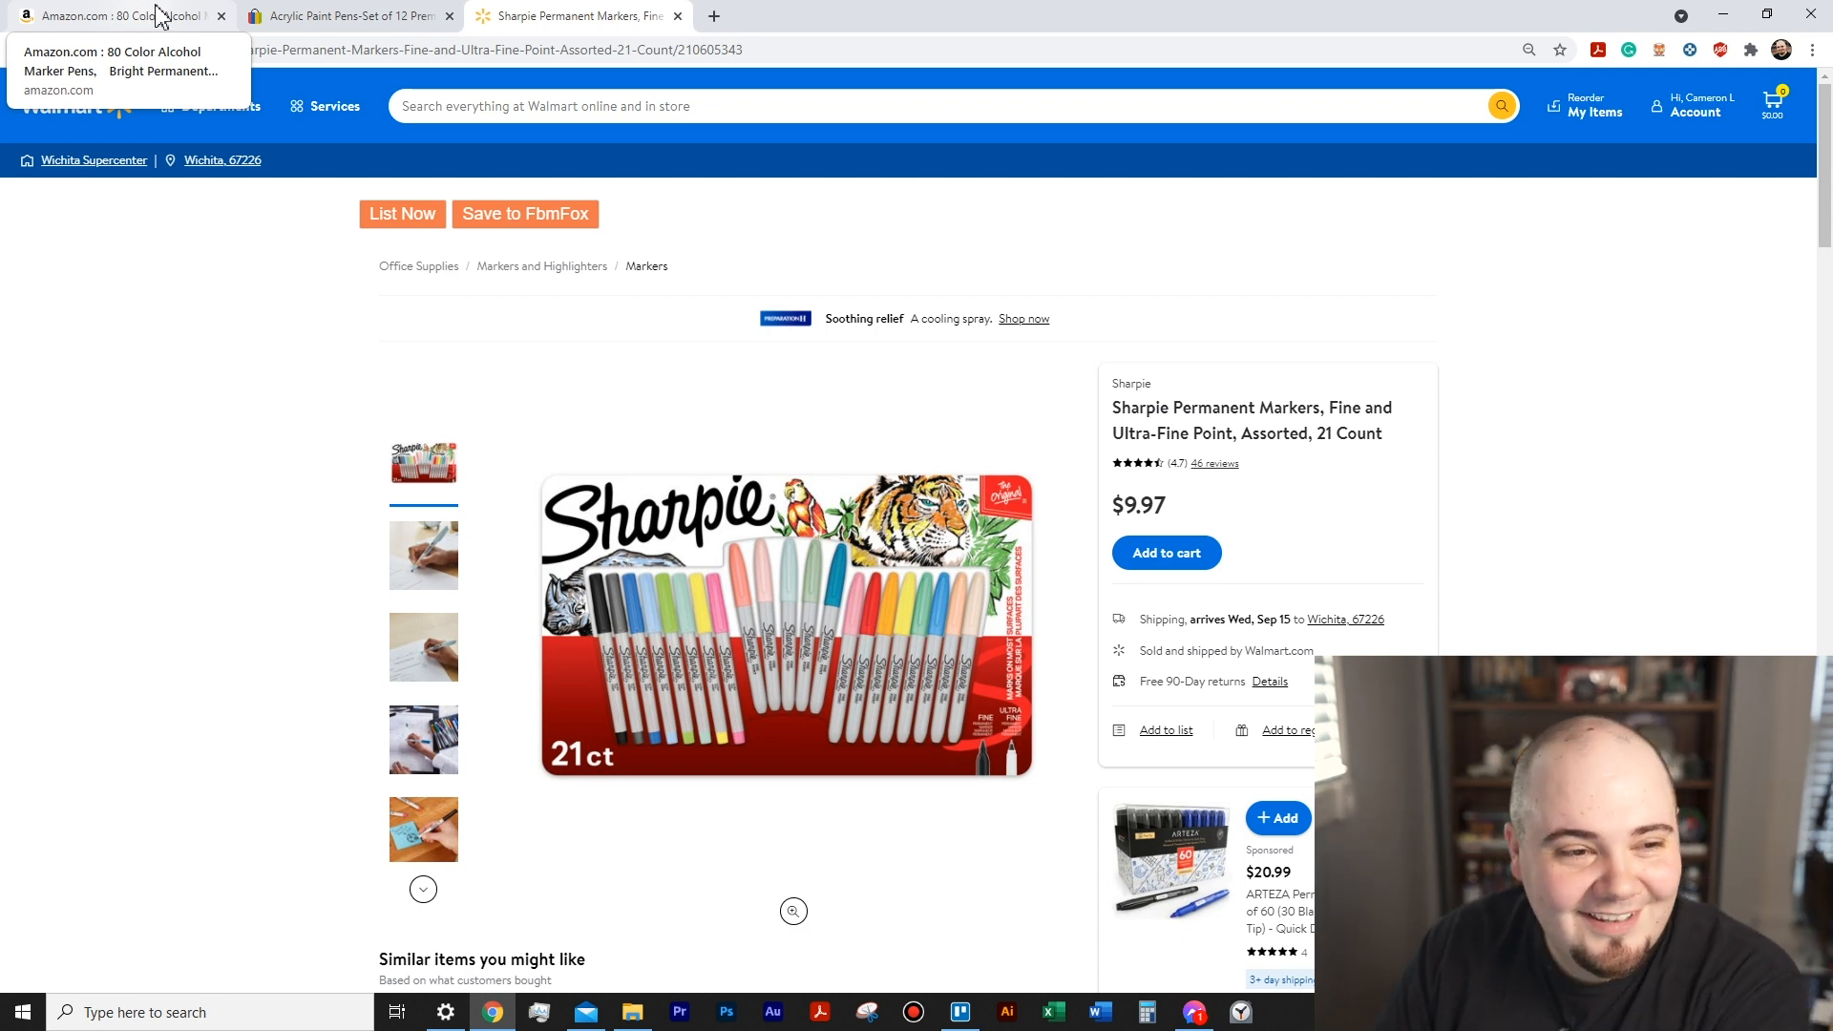
- Switch to the Amazon page for the 80 Color Alcohol Marker Pens and save that product to FbmFox
click(167, 17)
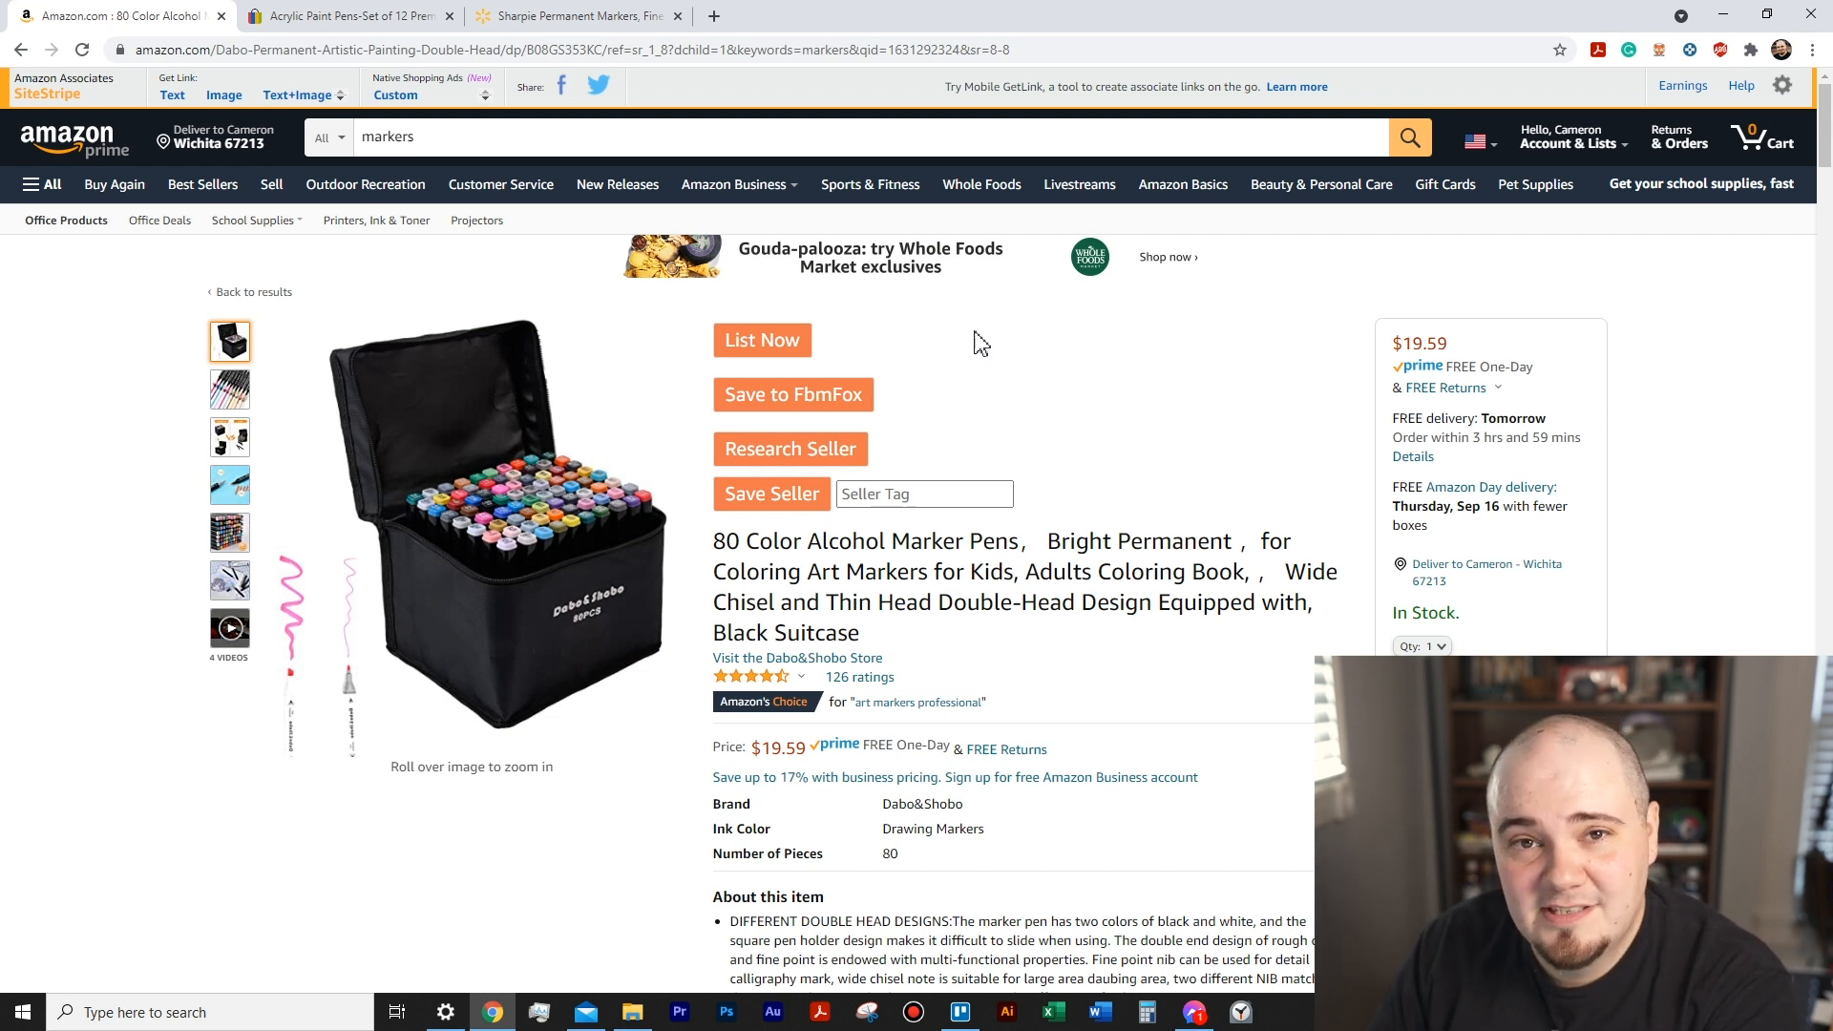
click(1661, 49)
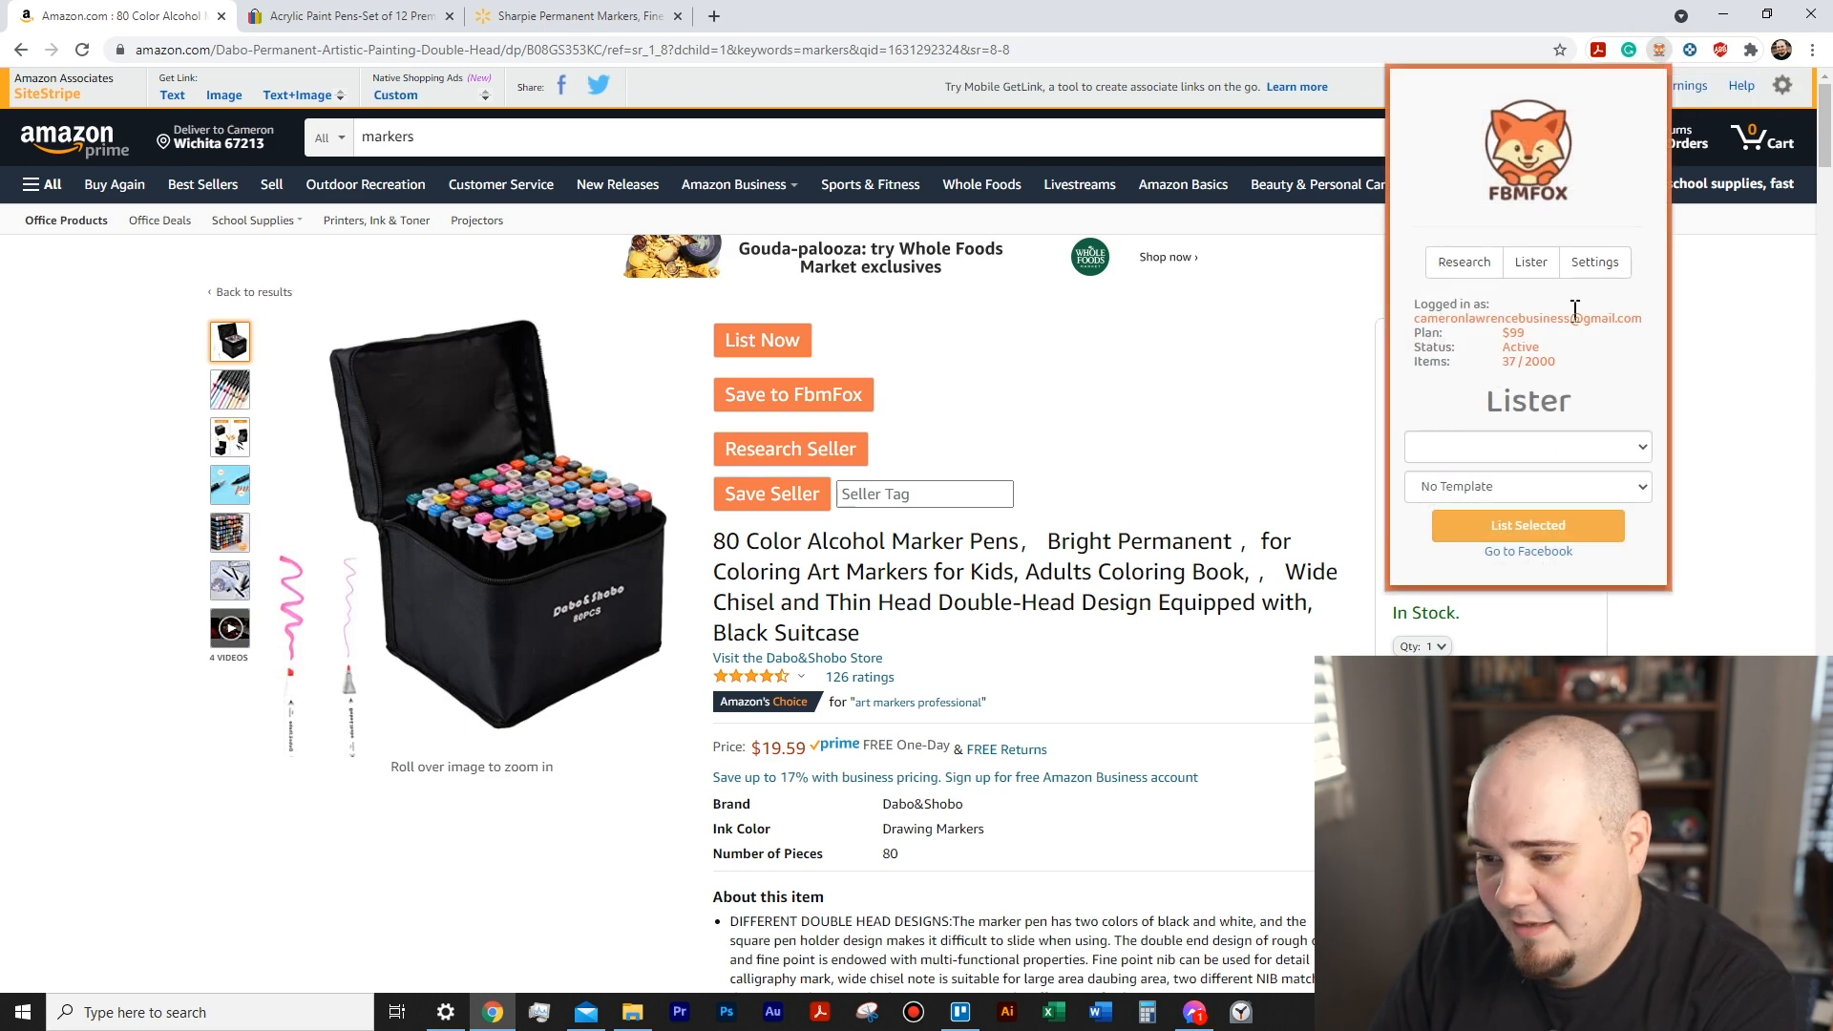
click(1515, 267)
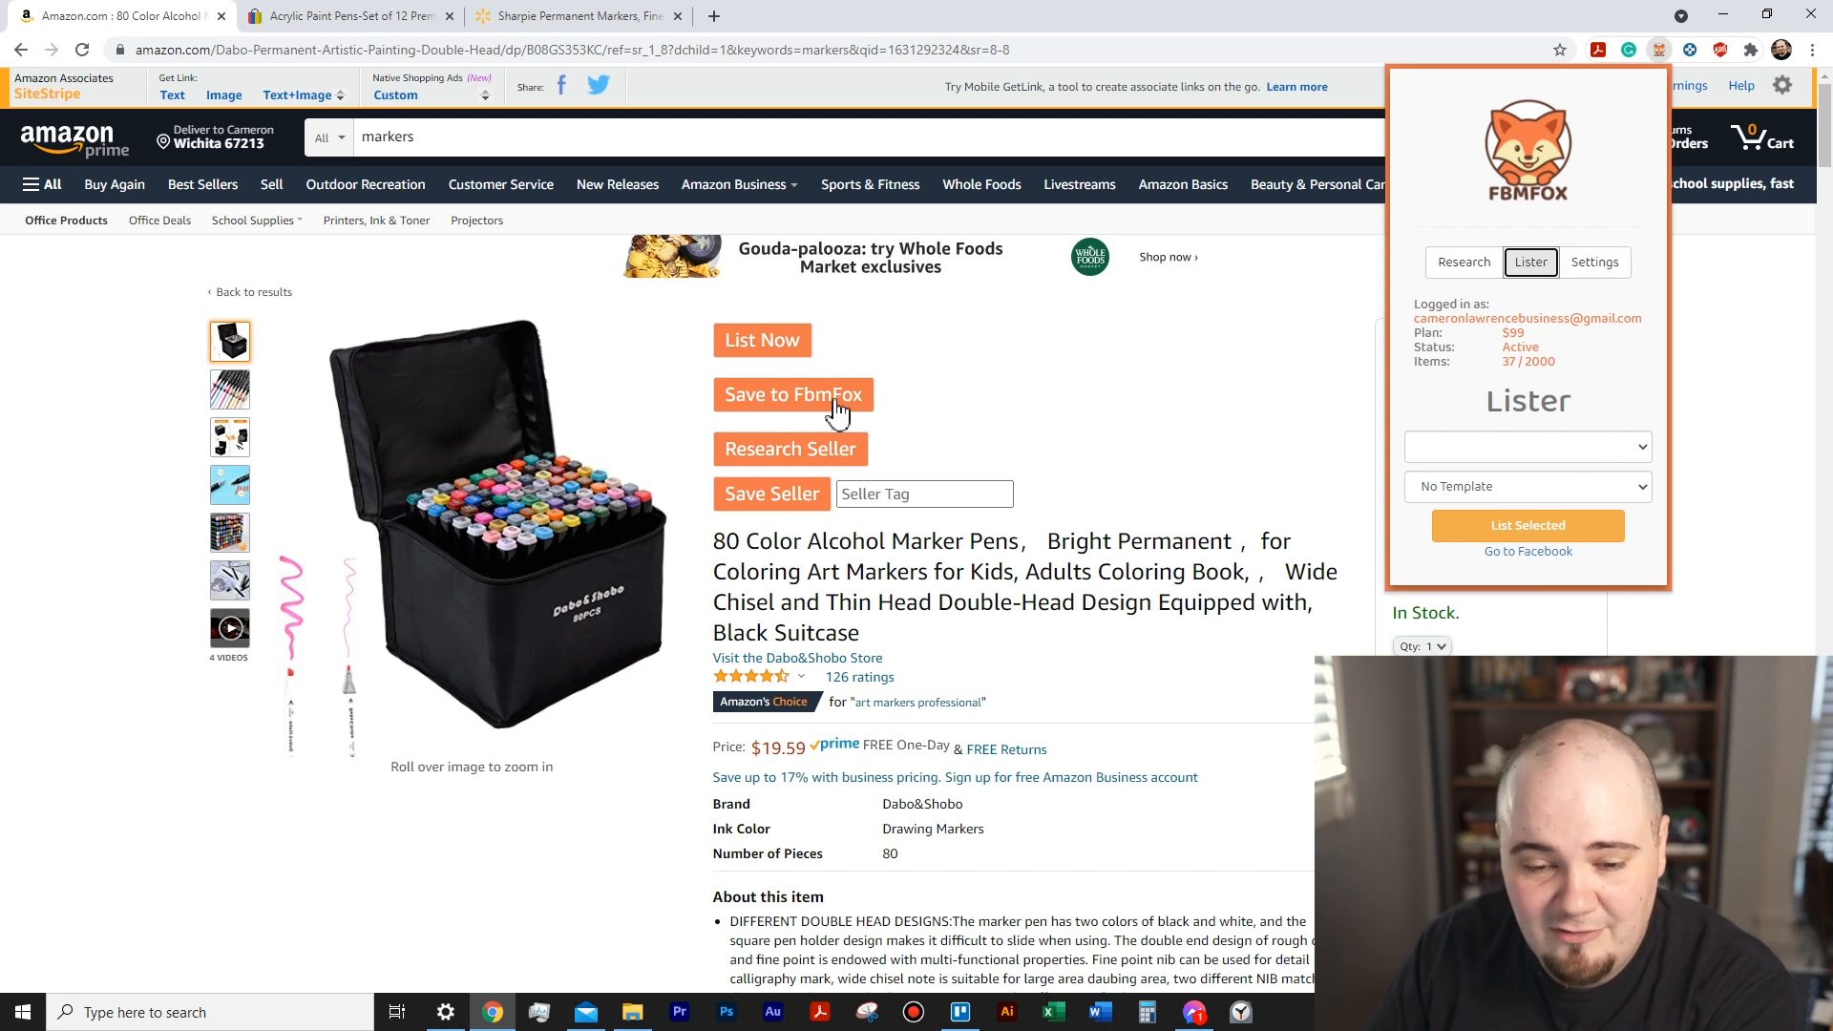
click(940, 387)
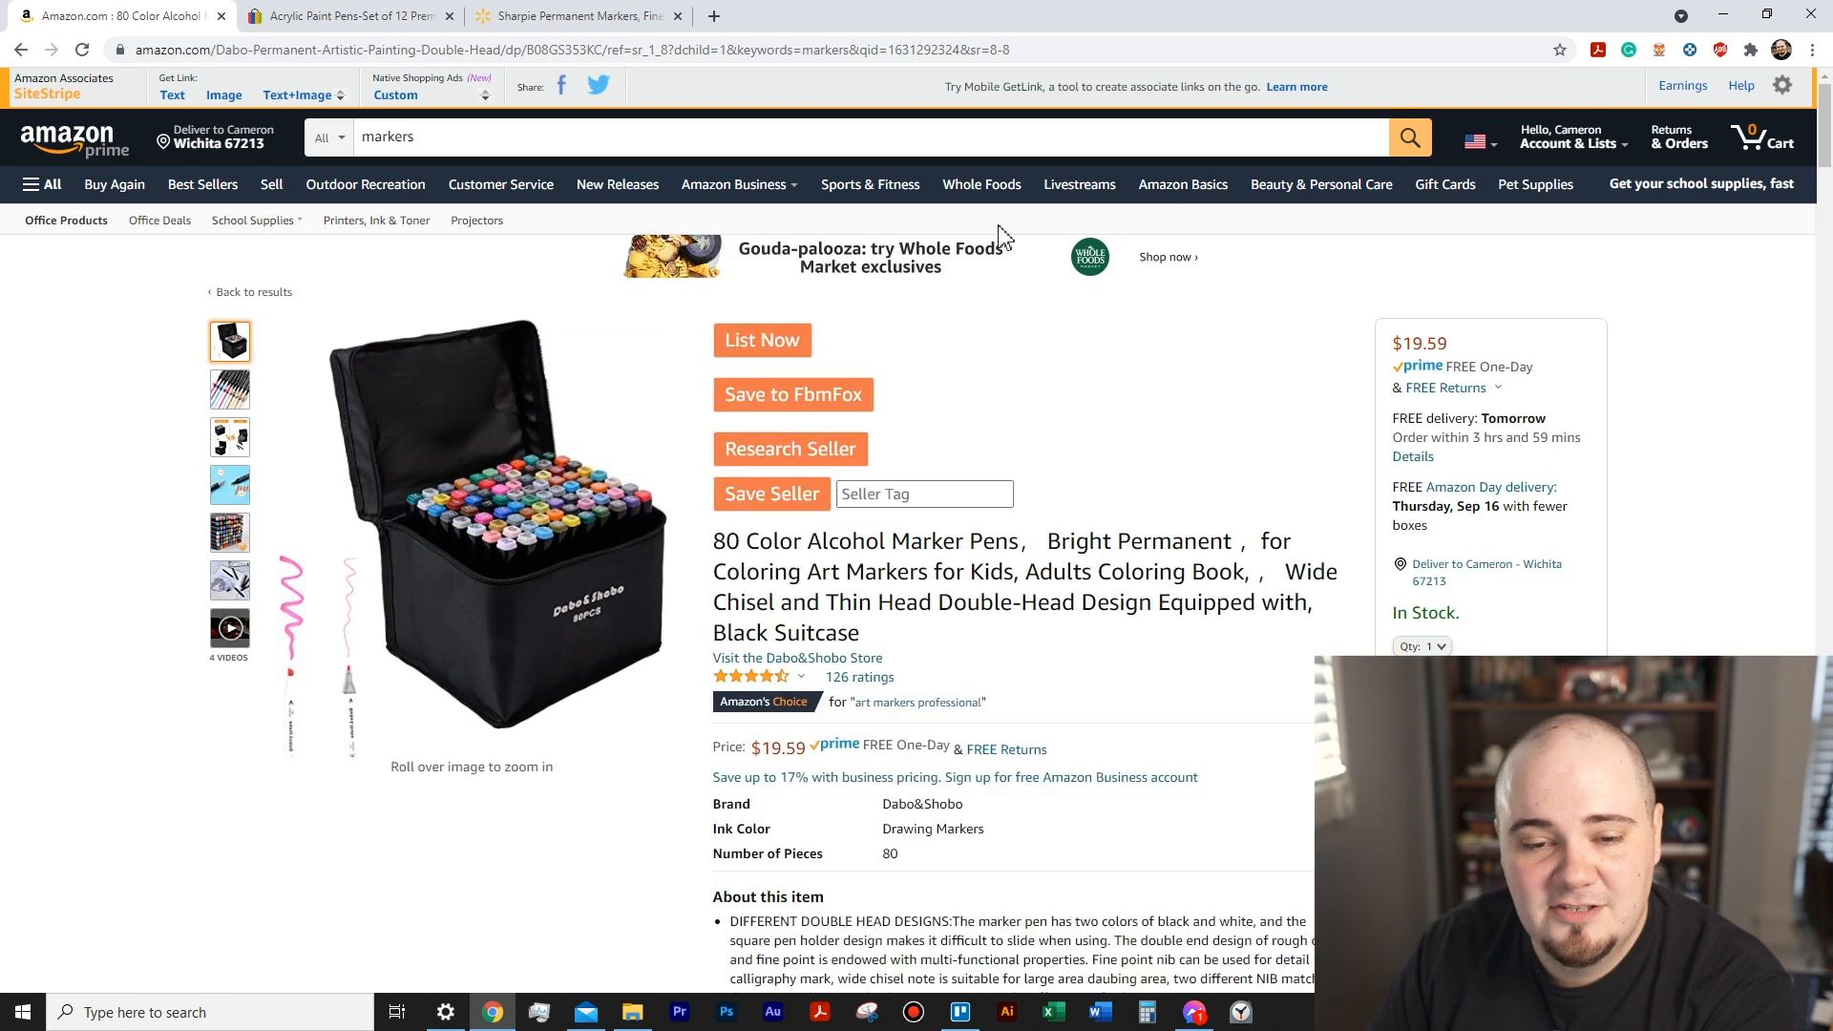
click(789, 407)
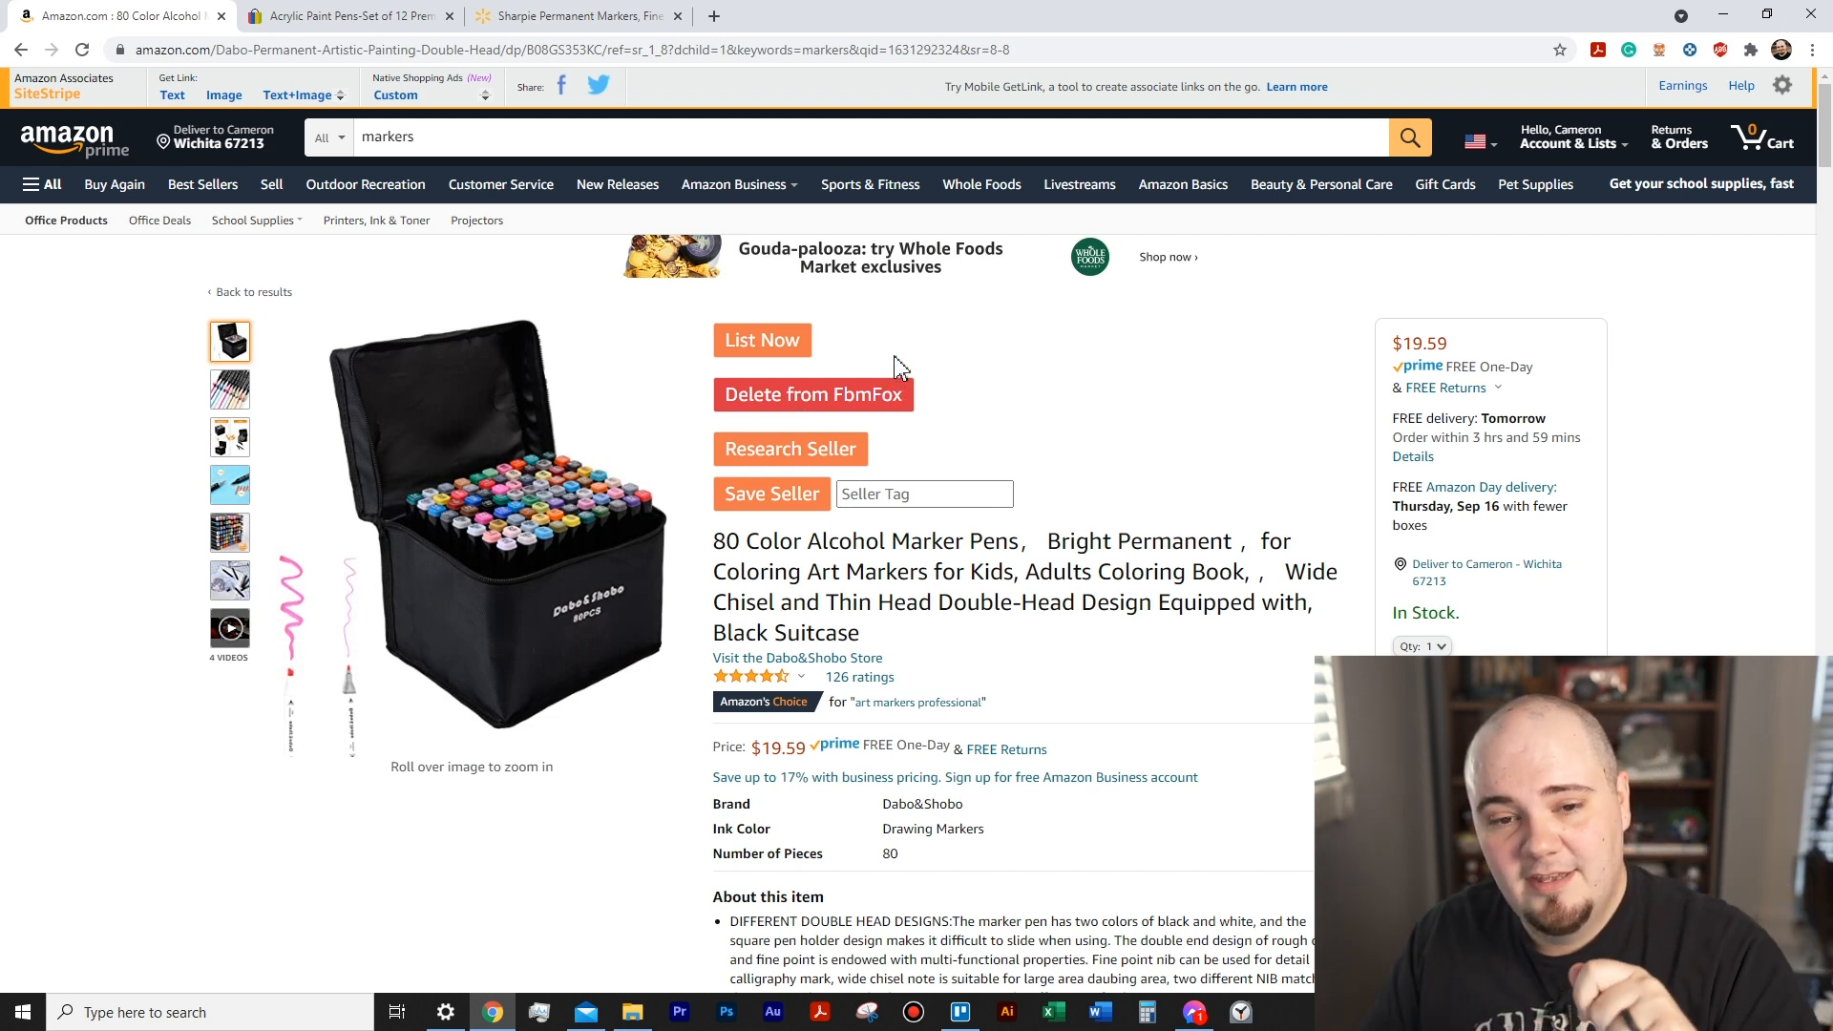
- Search Amazon for markers and save the Piochoo 34 dual tip brush marker set to FbmFox
click(469, 143)
key(Return)
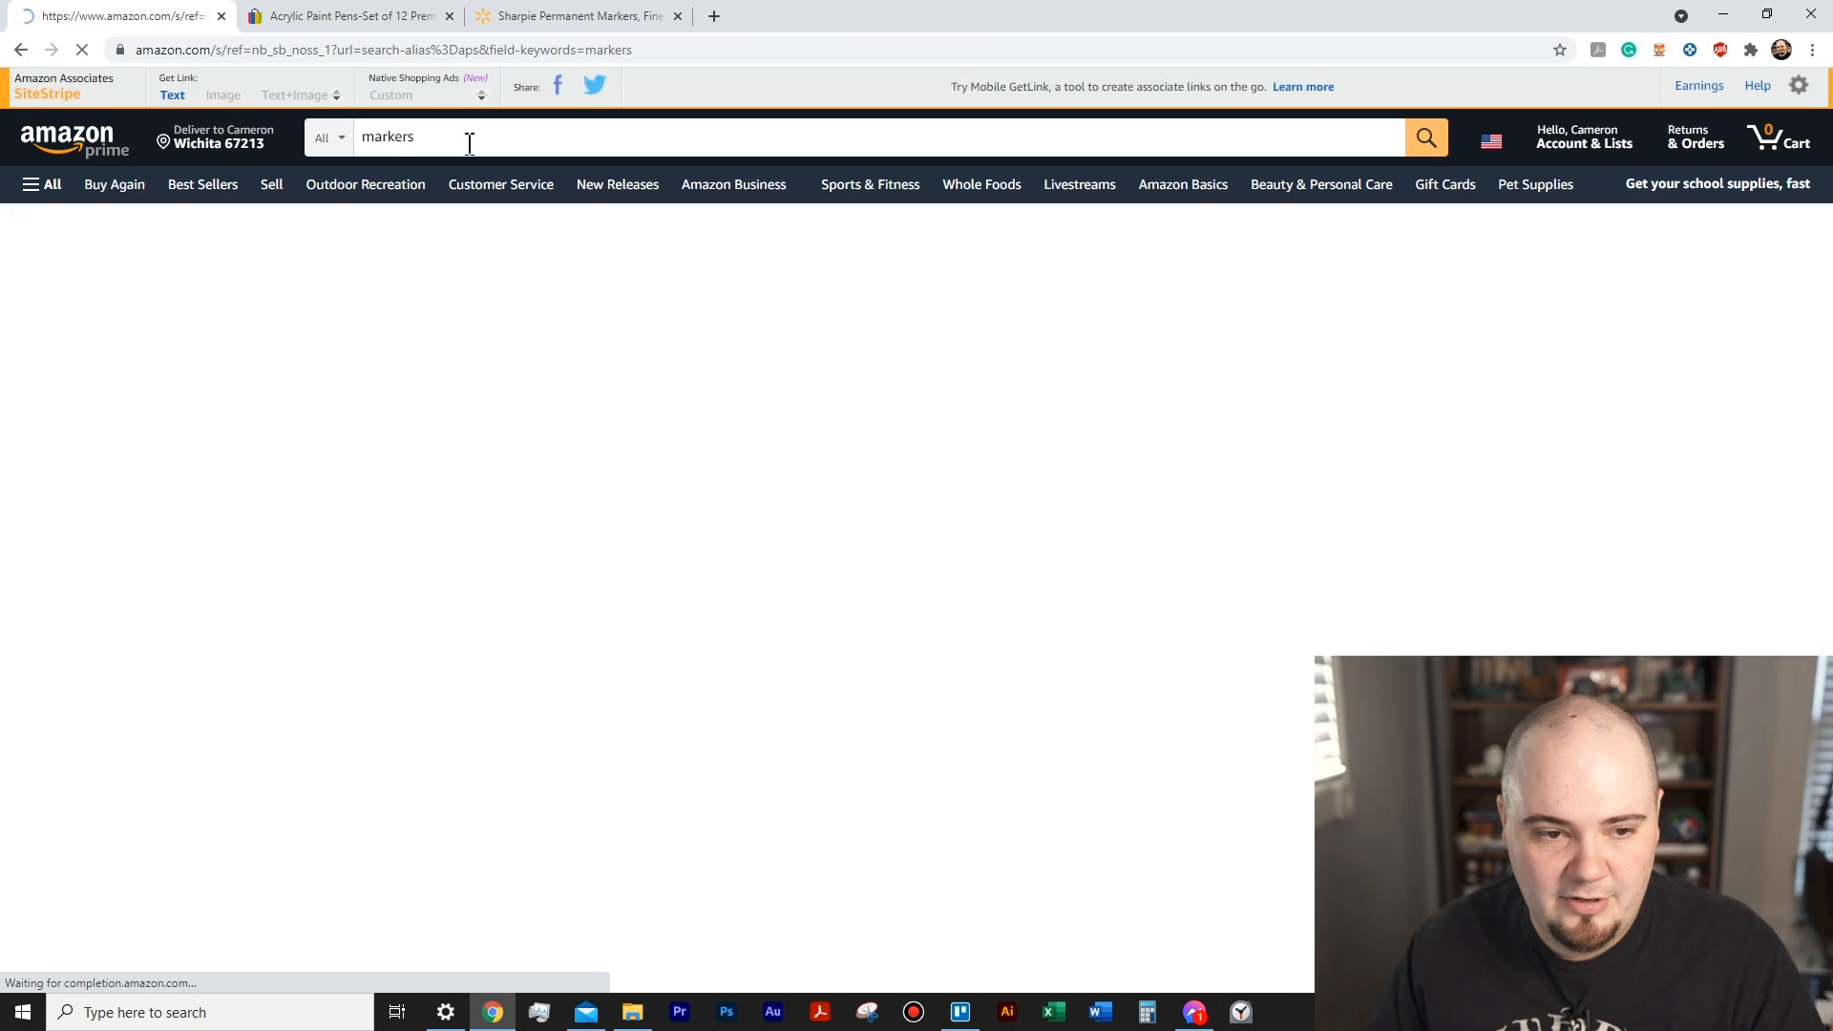
scroll(900, 475, down, 7)
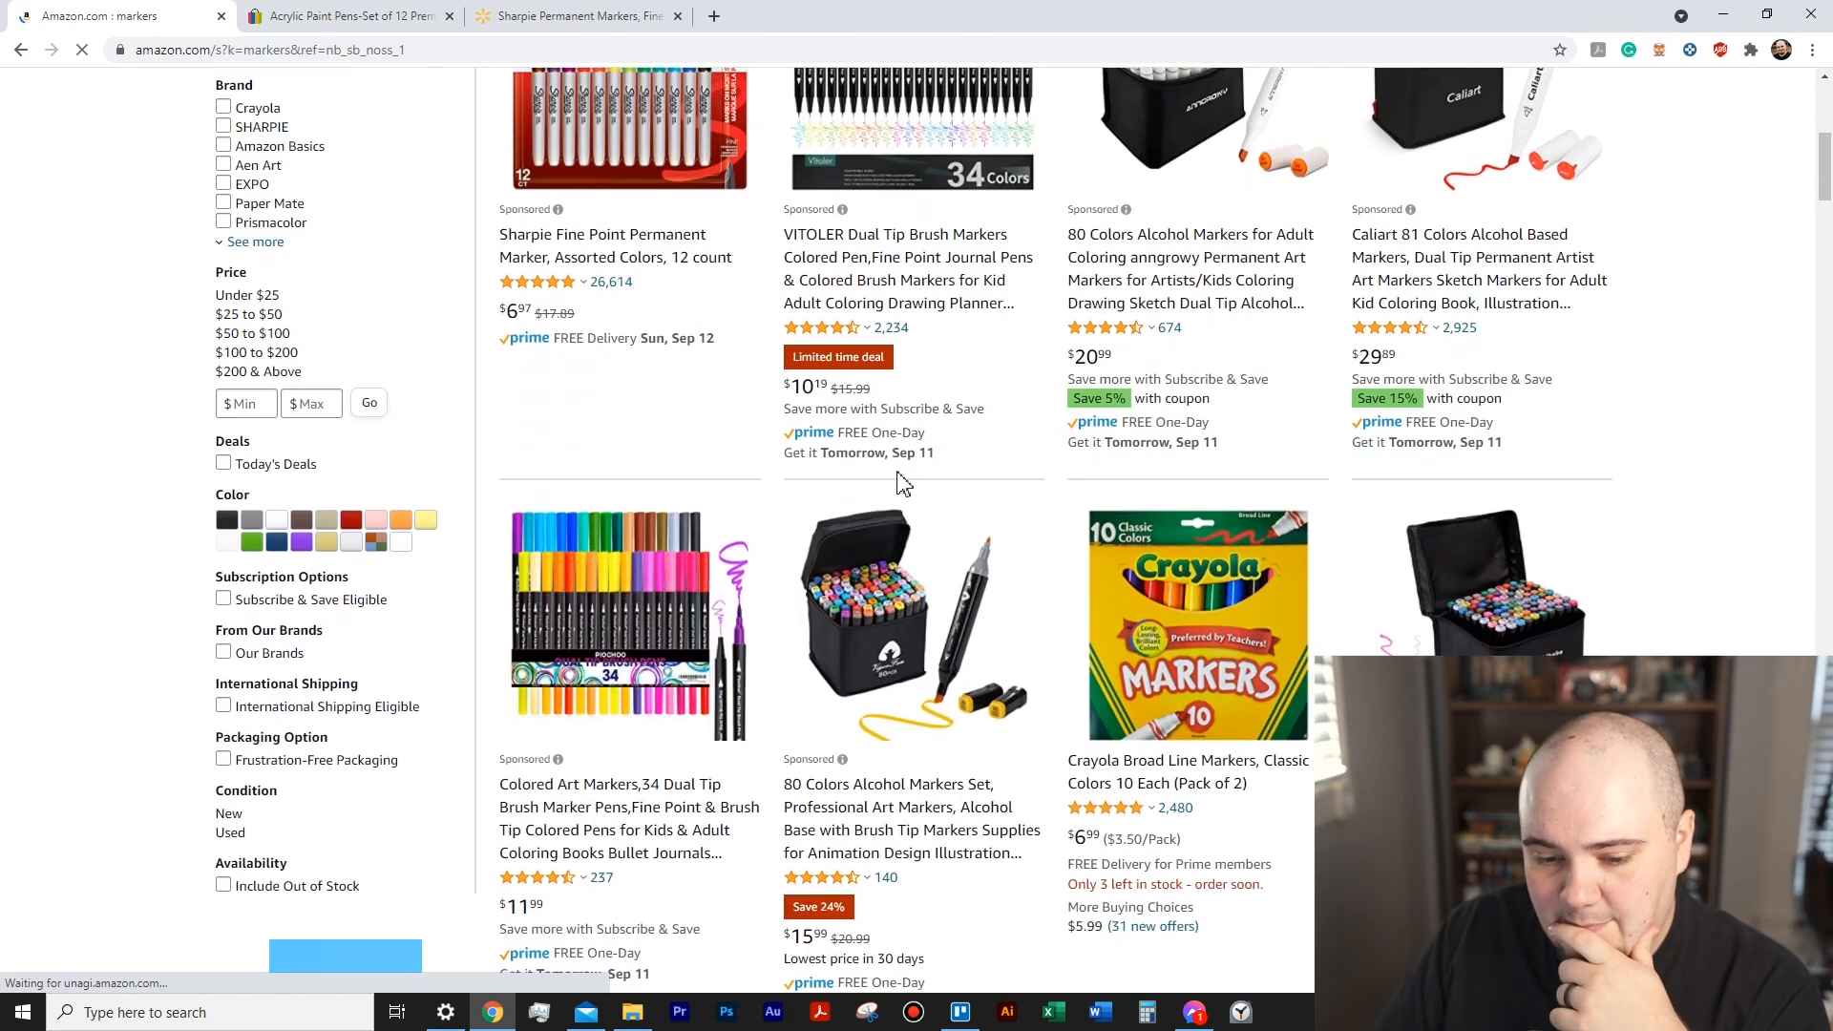
scroll(926, 505, down, 5)
scroll(1057, 483, up, 3)
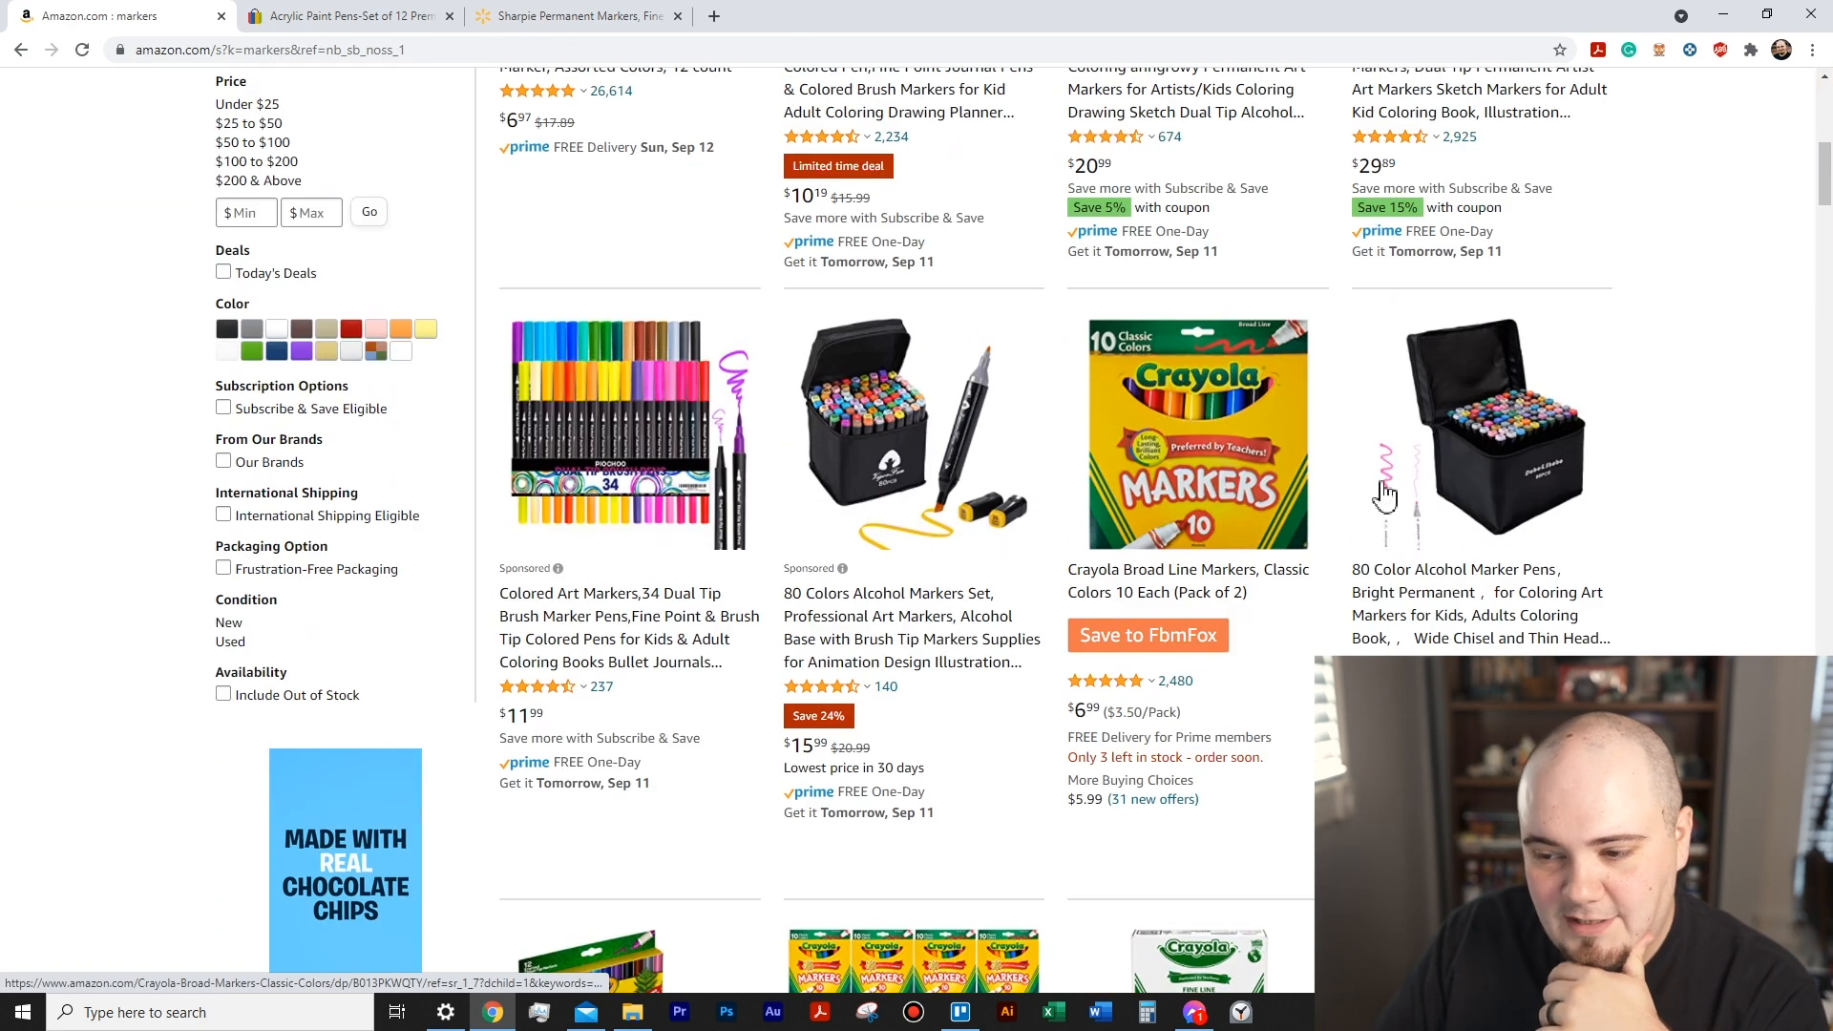
click(655, 426)
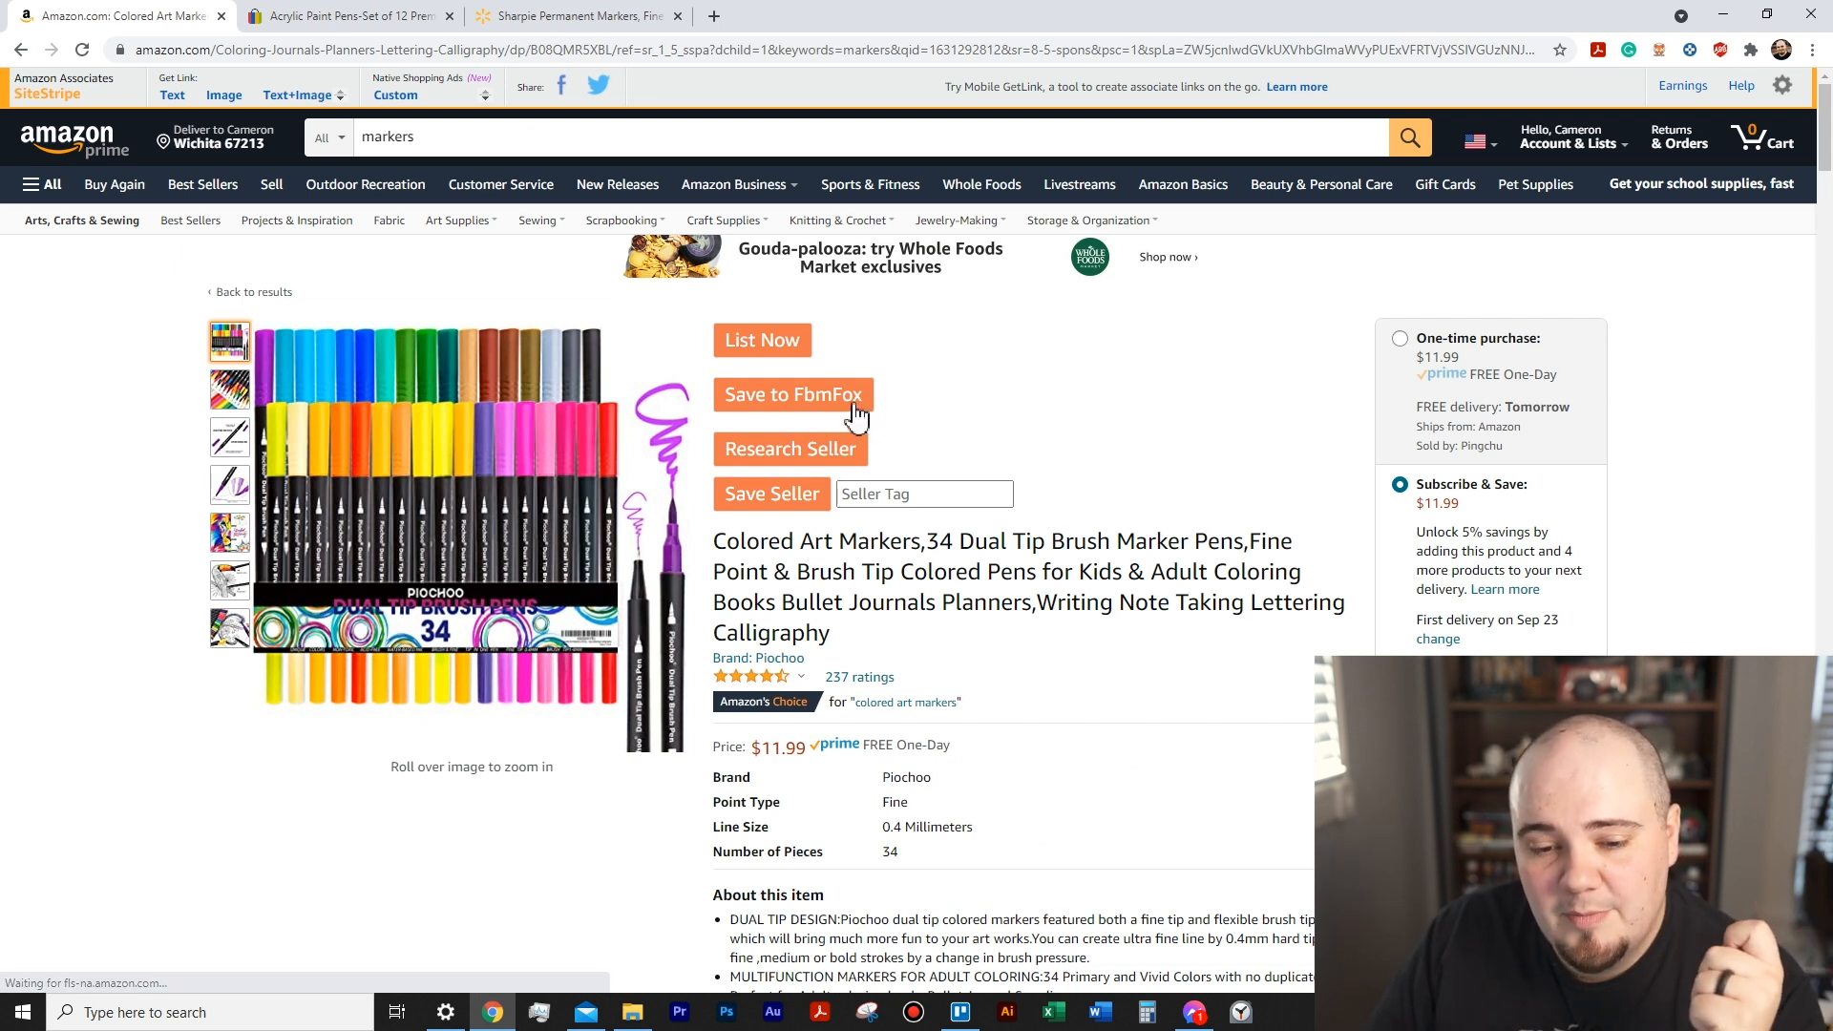
click(842, 403)
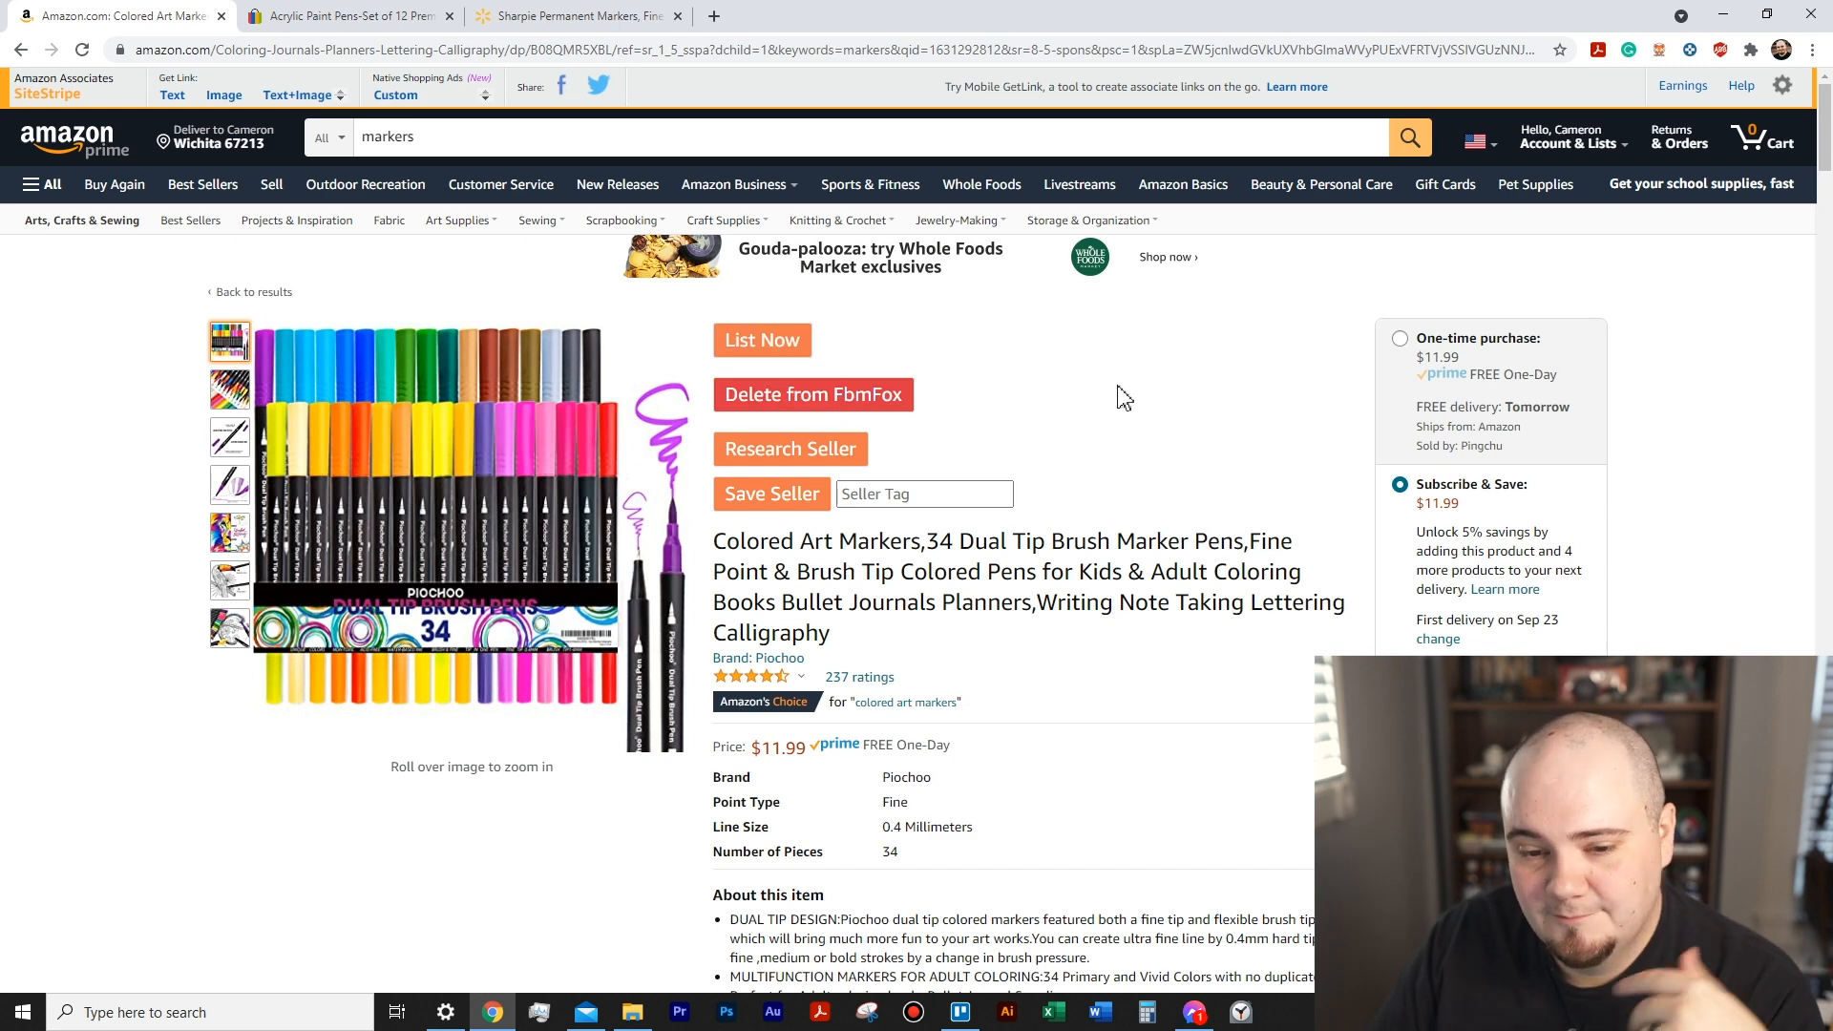
- Check the saved products in the FbmFox lister and go from it to Facebook Marketplace's item listing form
click(1658, 50)
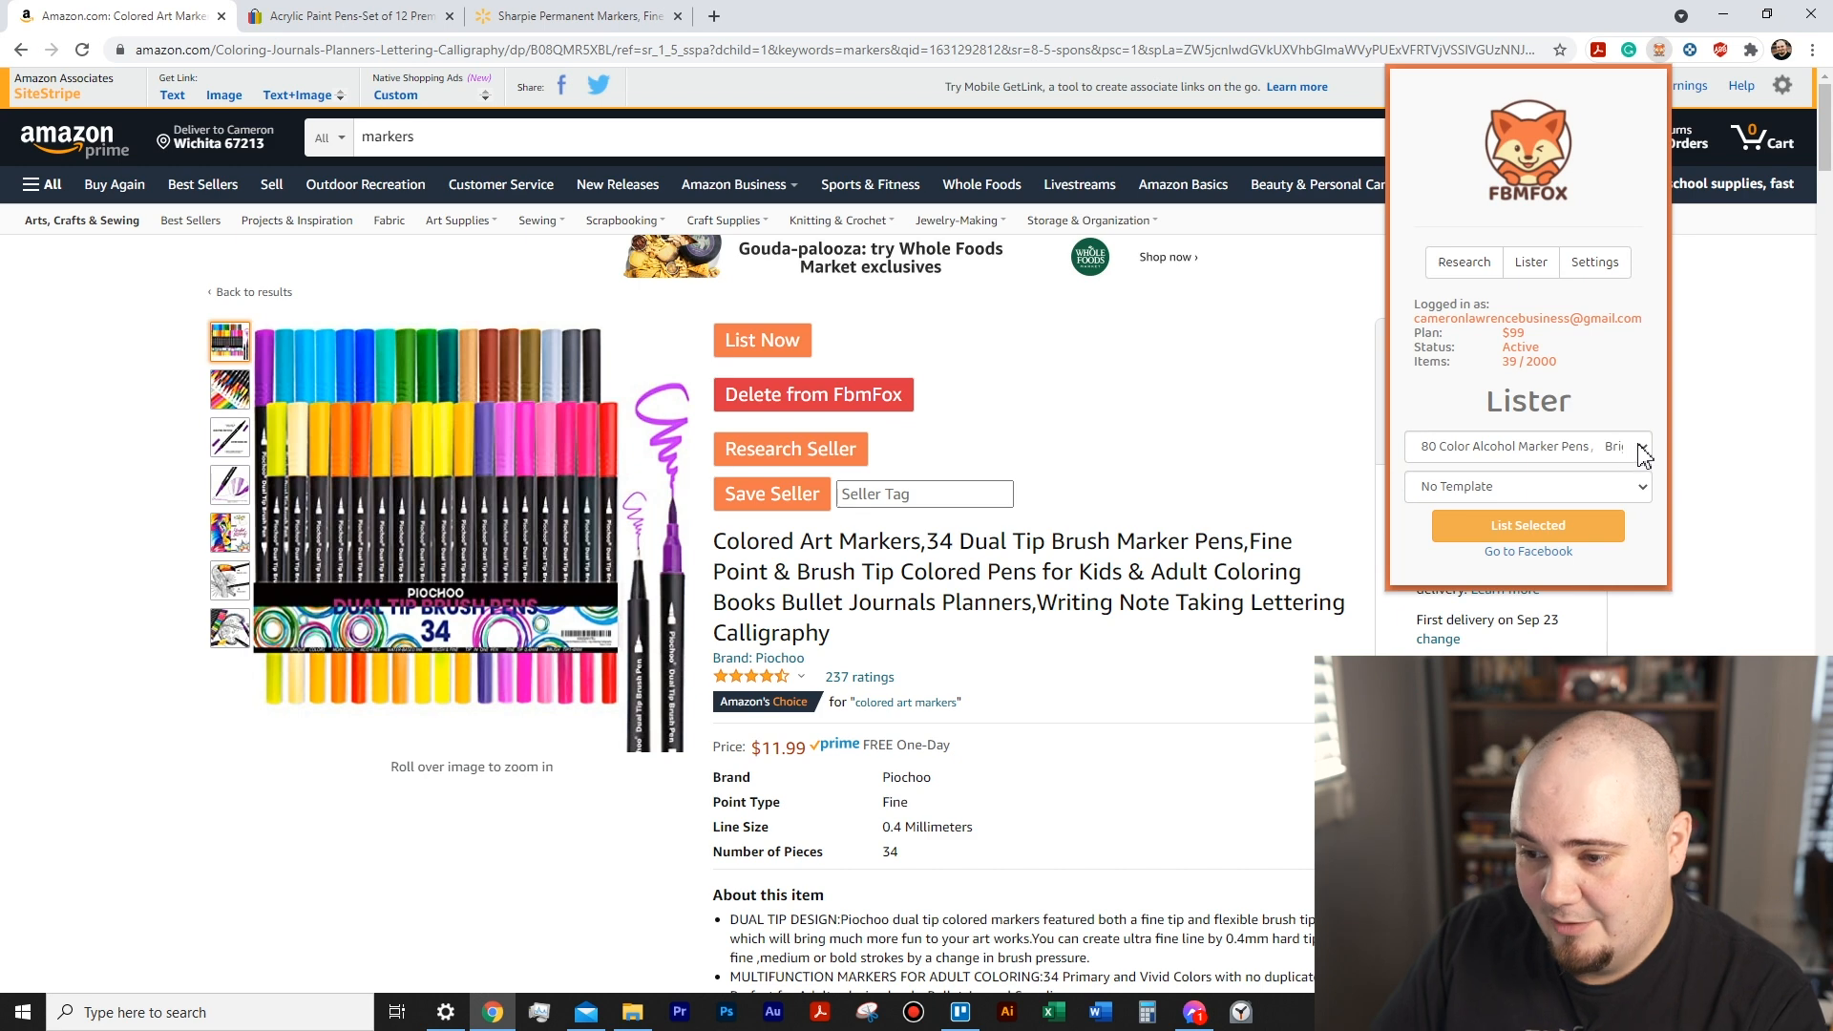
click(1529, 262)
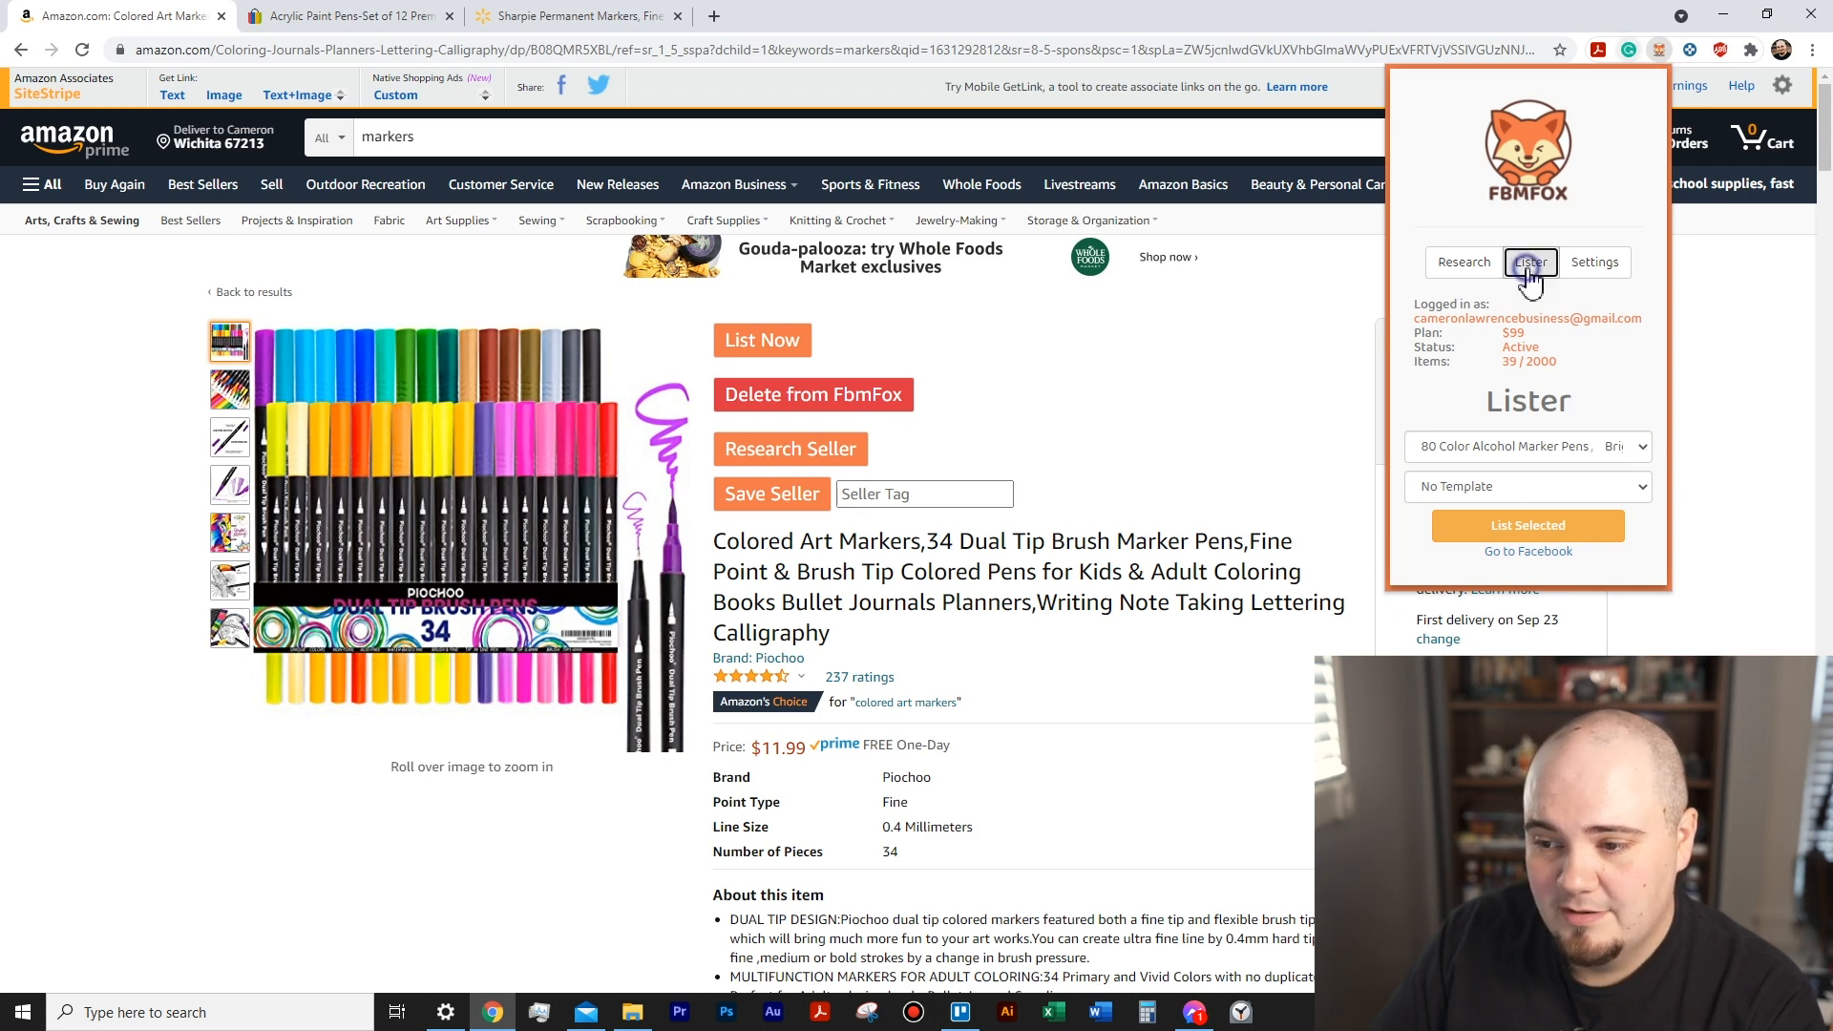
click(1644, 449)
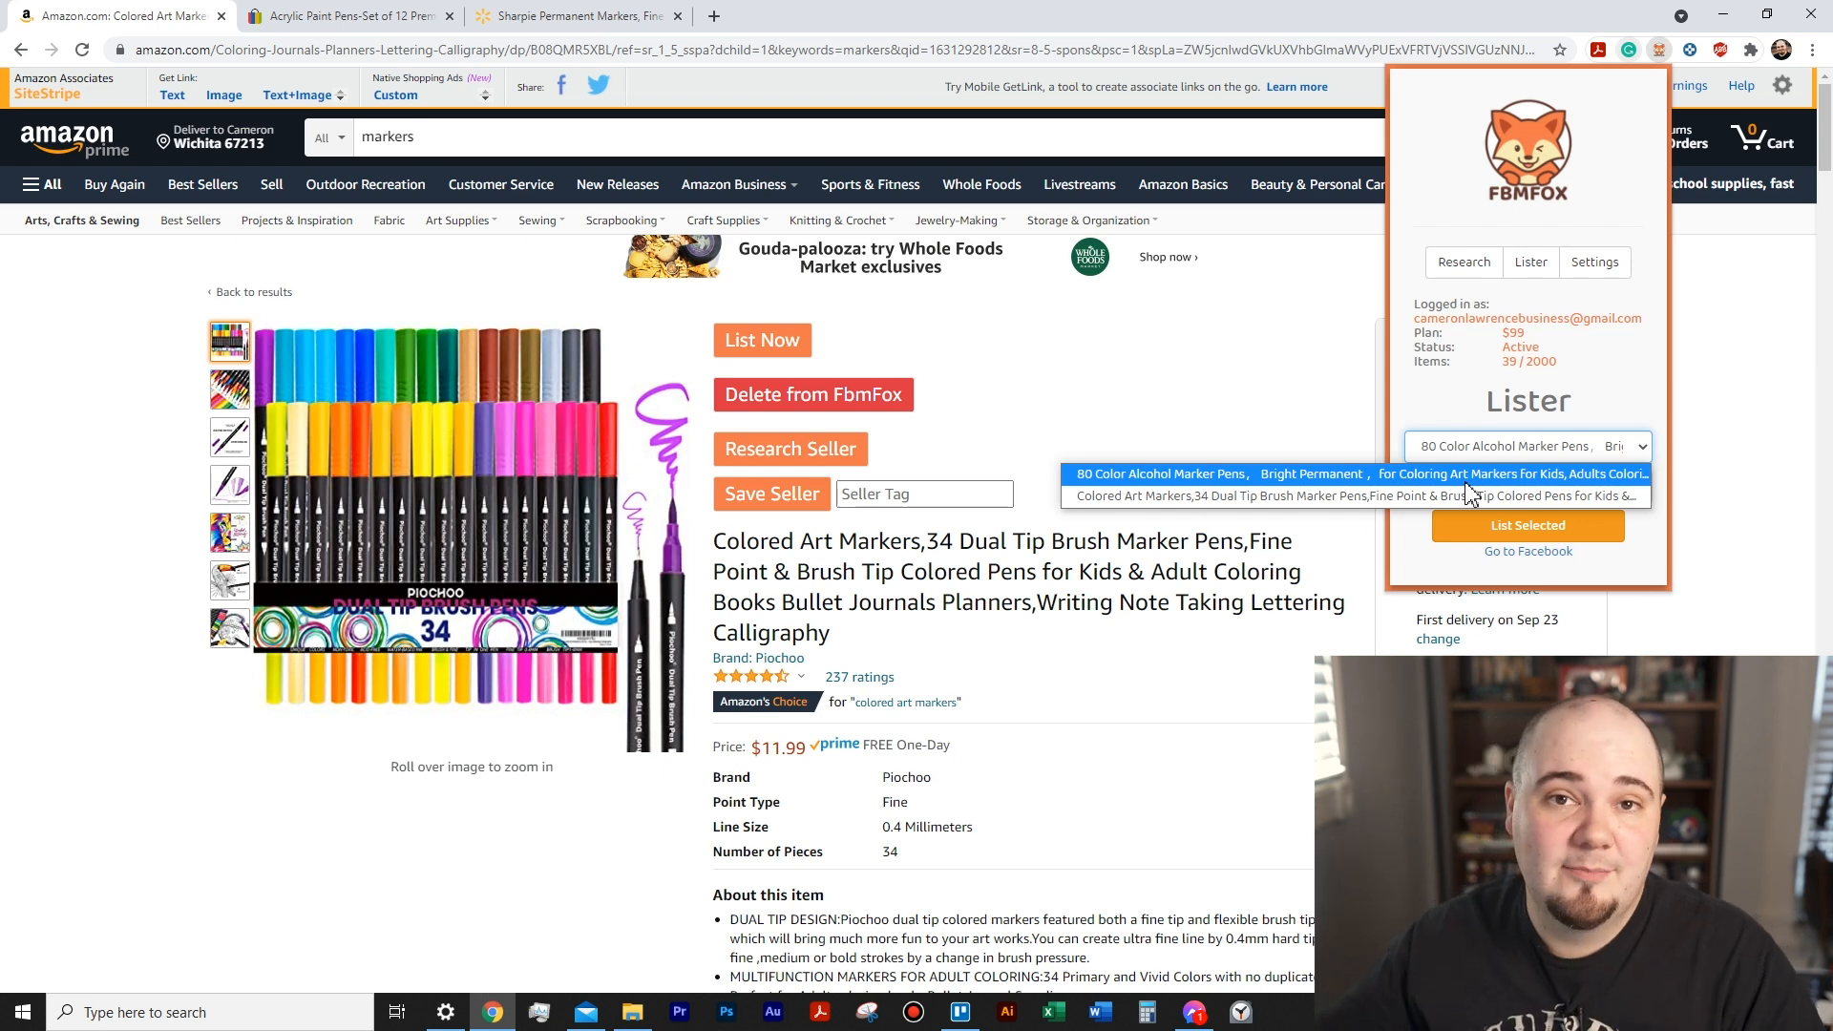
click(1452, 407)
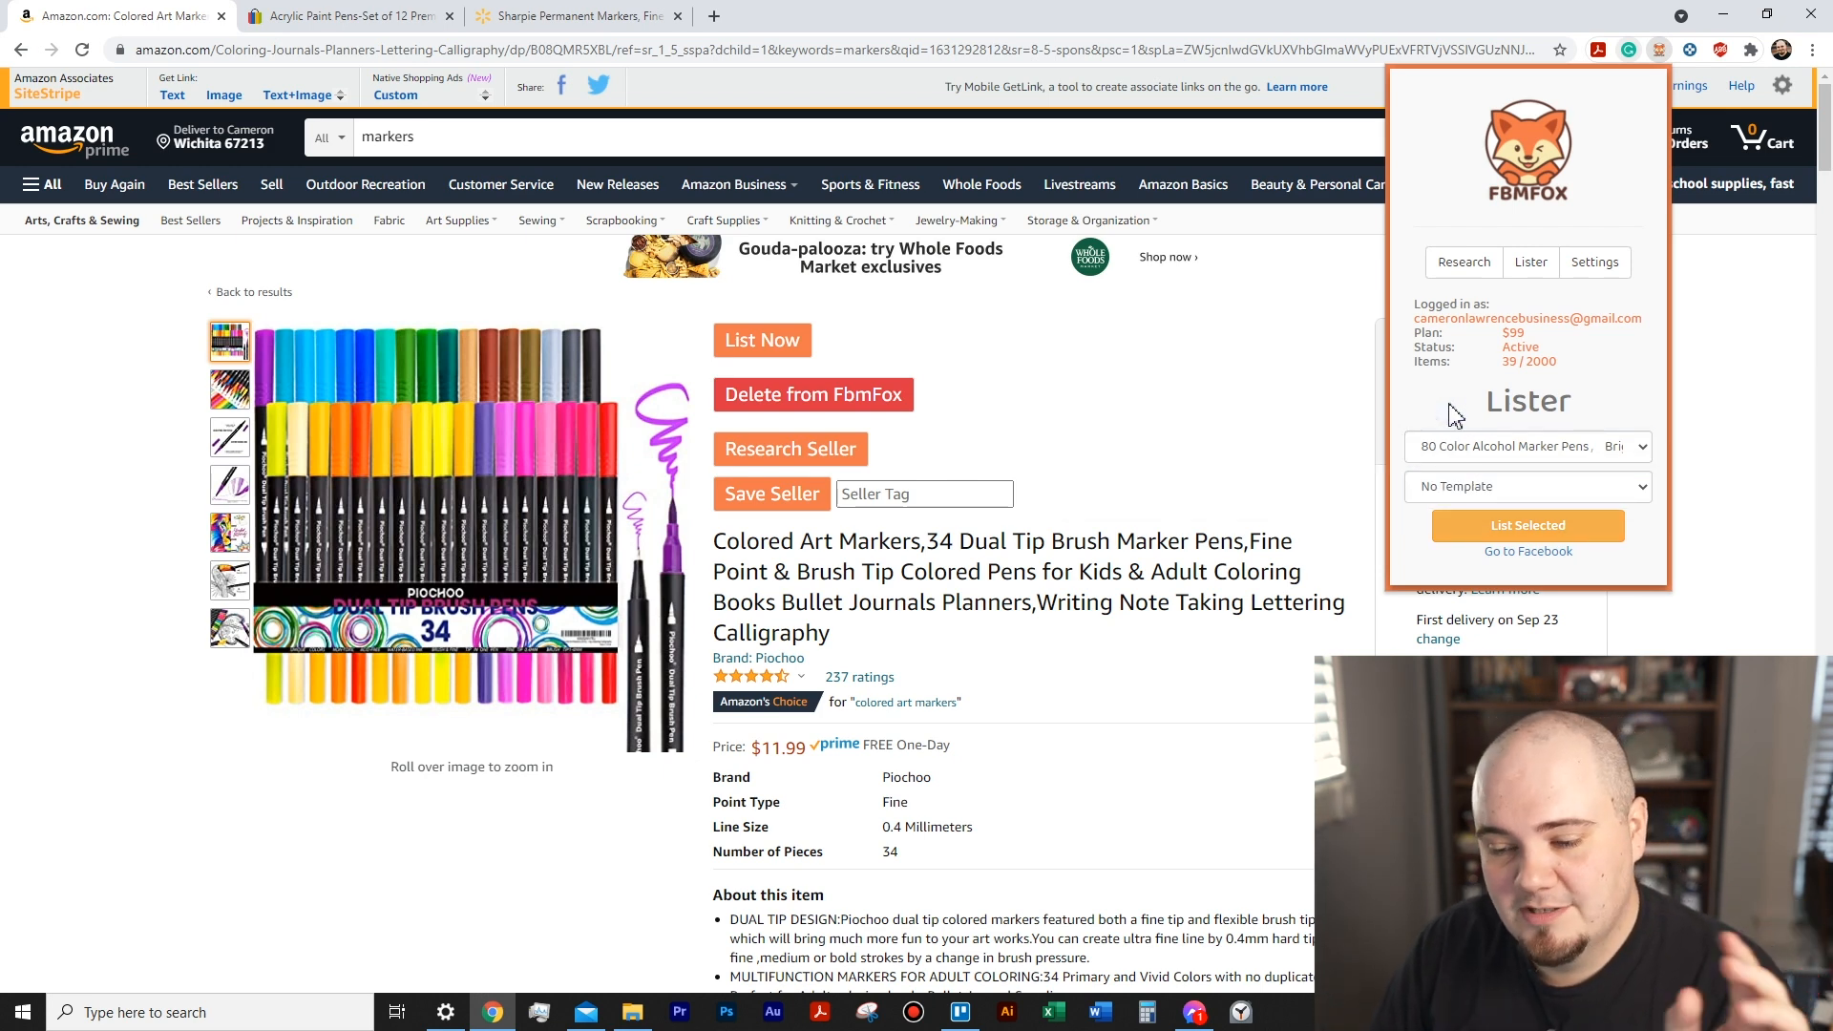
click(1523, 457)
click(1434, 403)
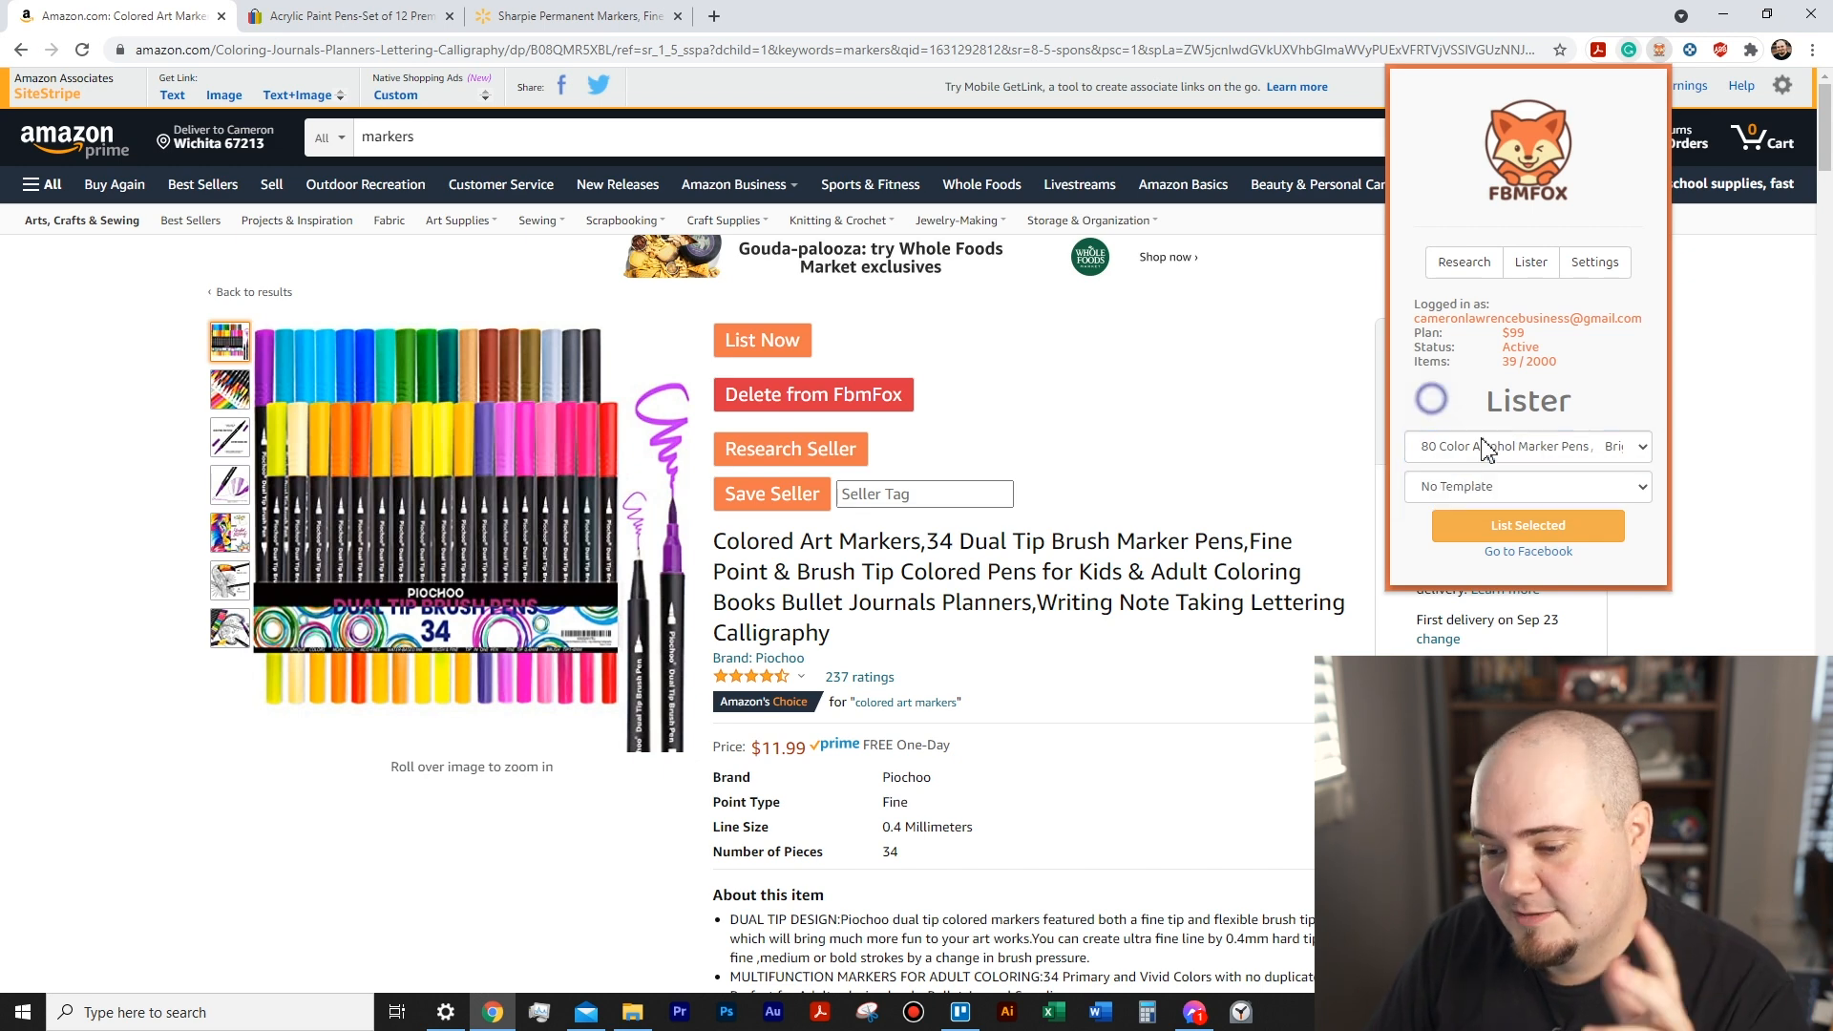
click(1518, 554)
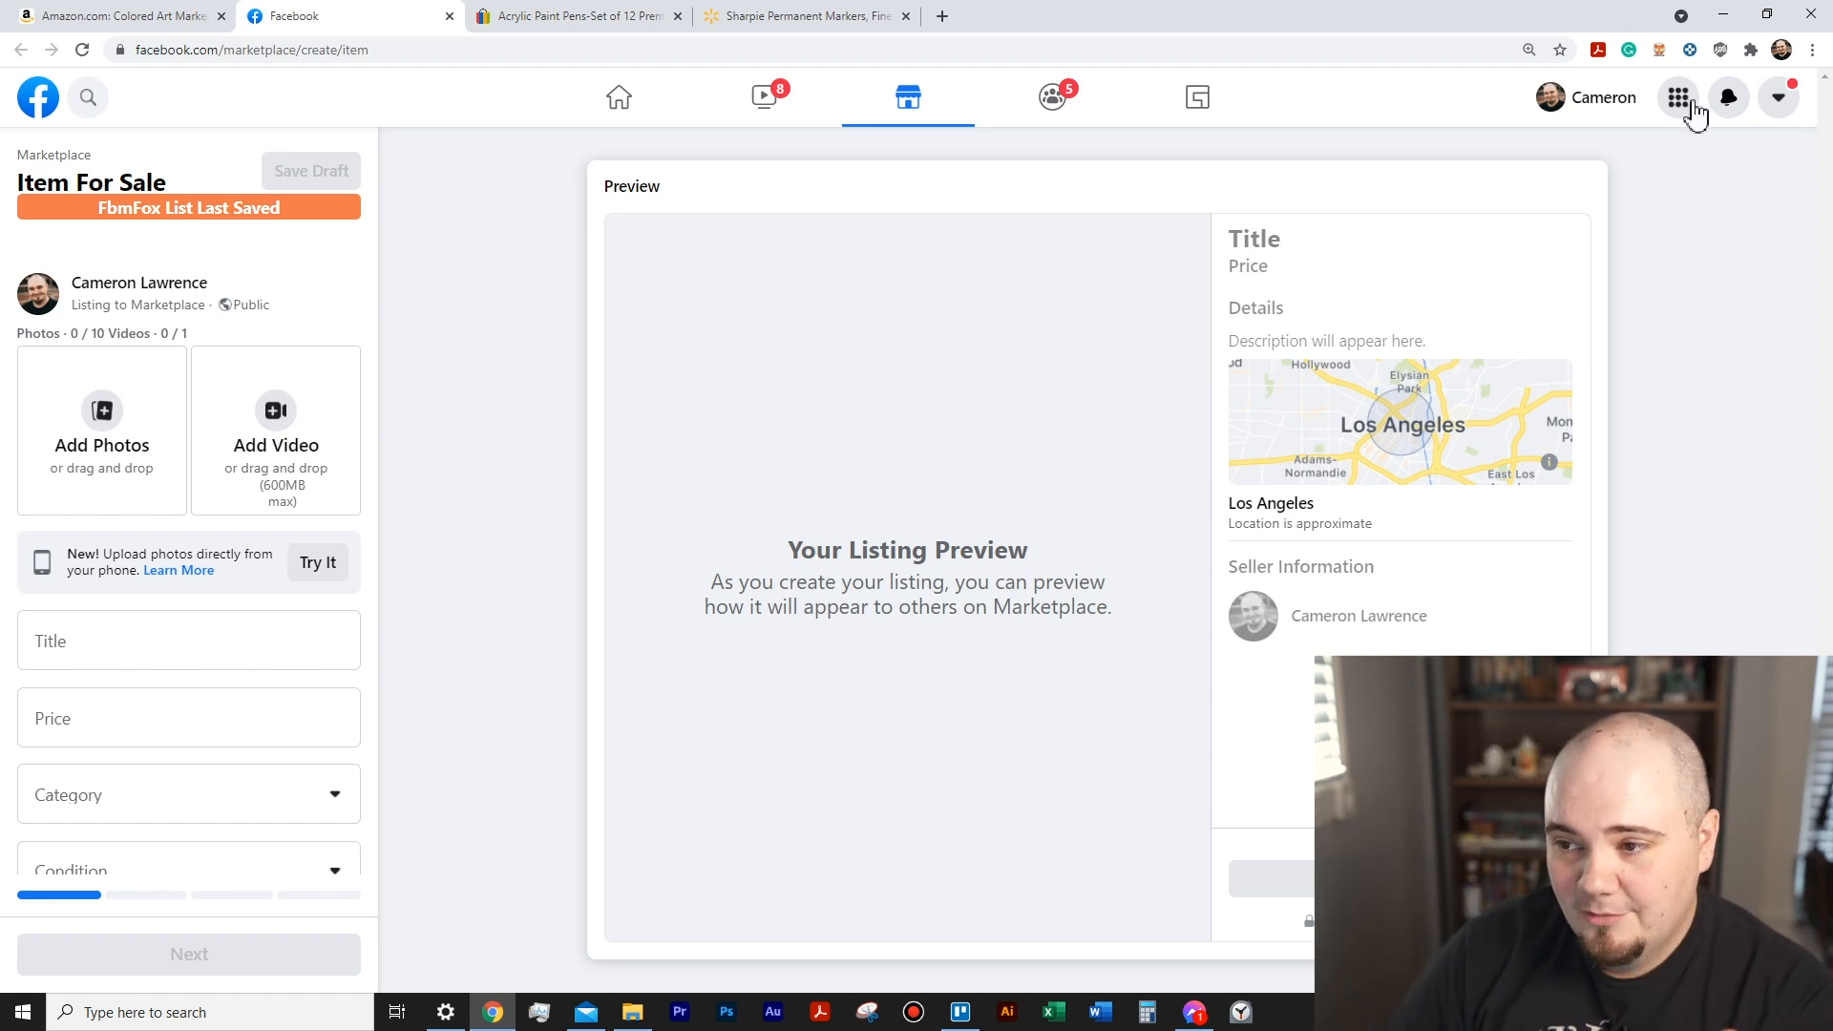
- List the saved Colored Art Markers, 34 Dual Tip Brush item on Facebook through the FbmFox lister with No Template
click(1660, 50)
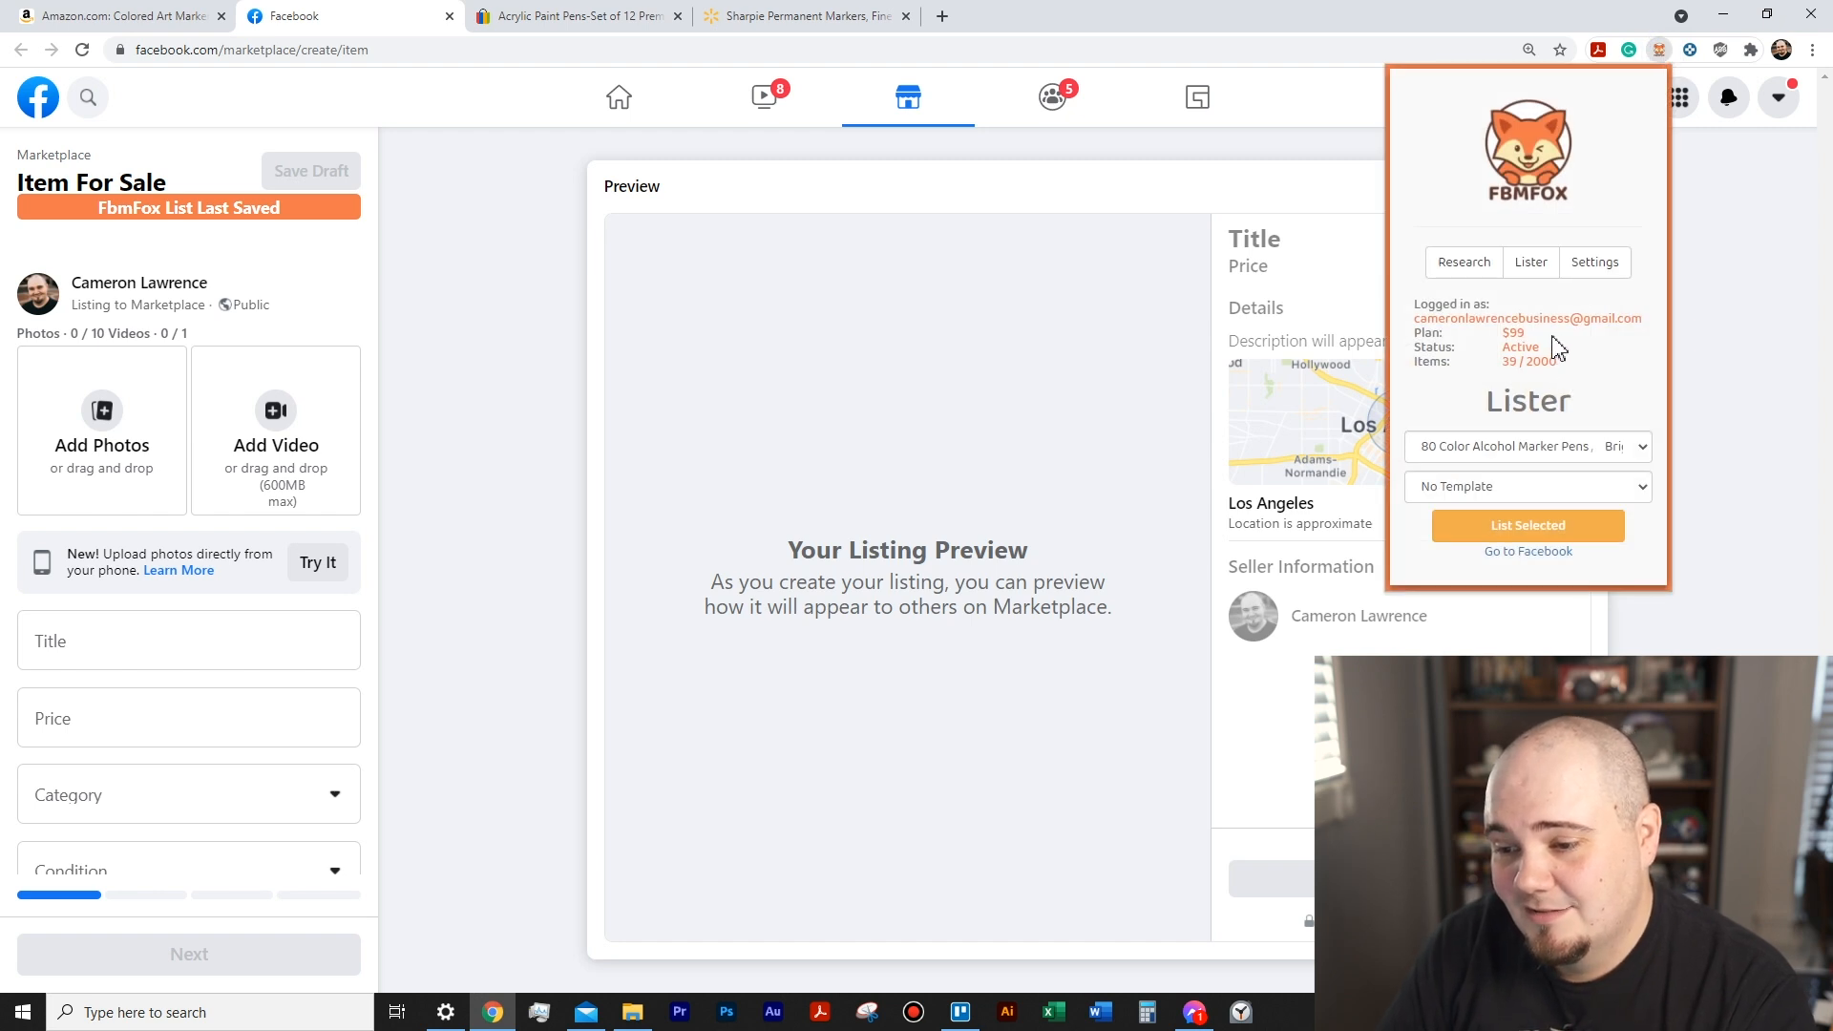
click(1588, 457)
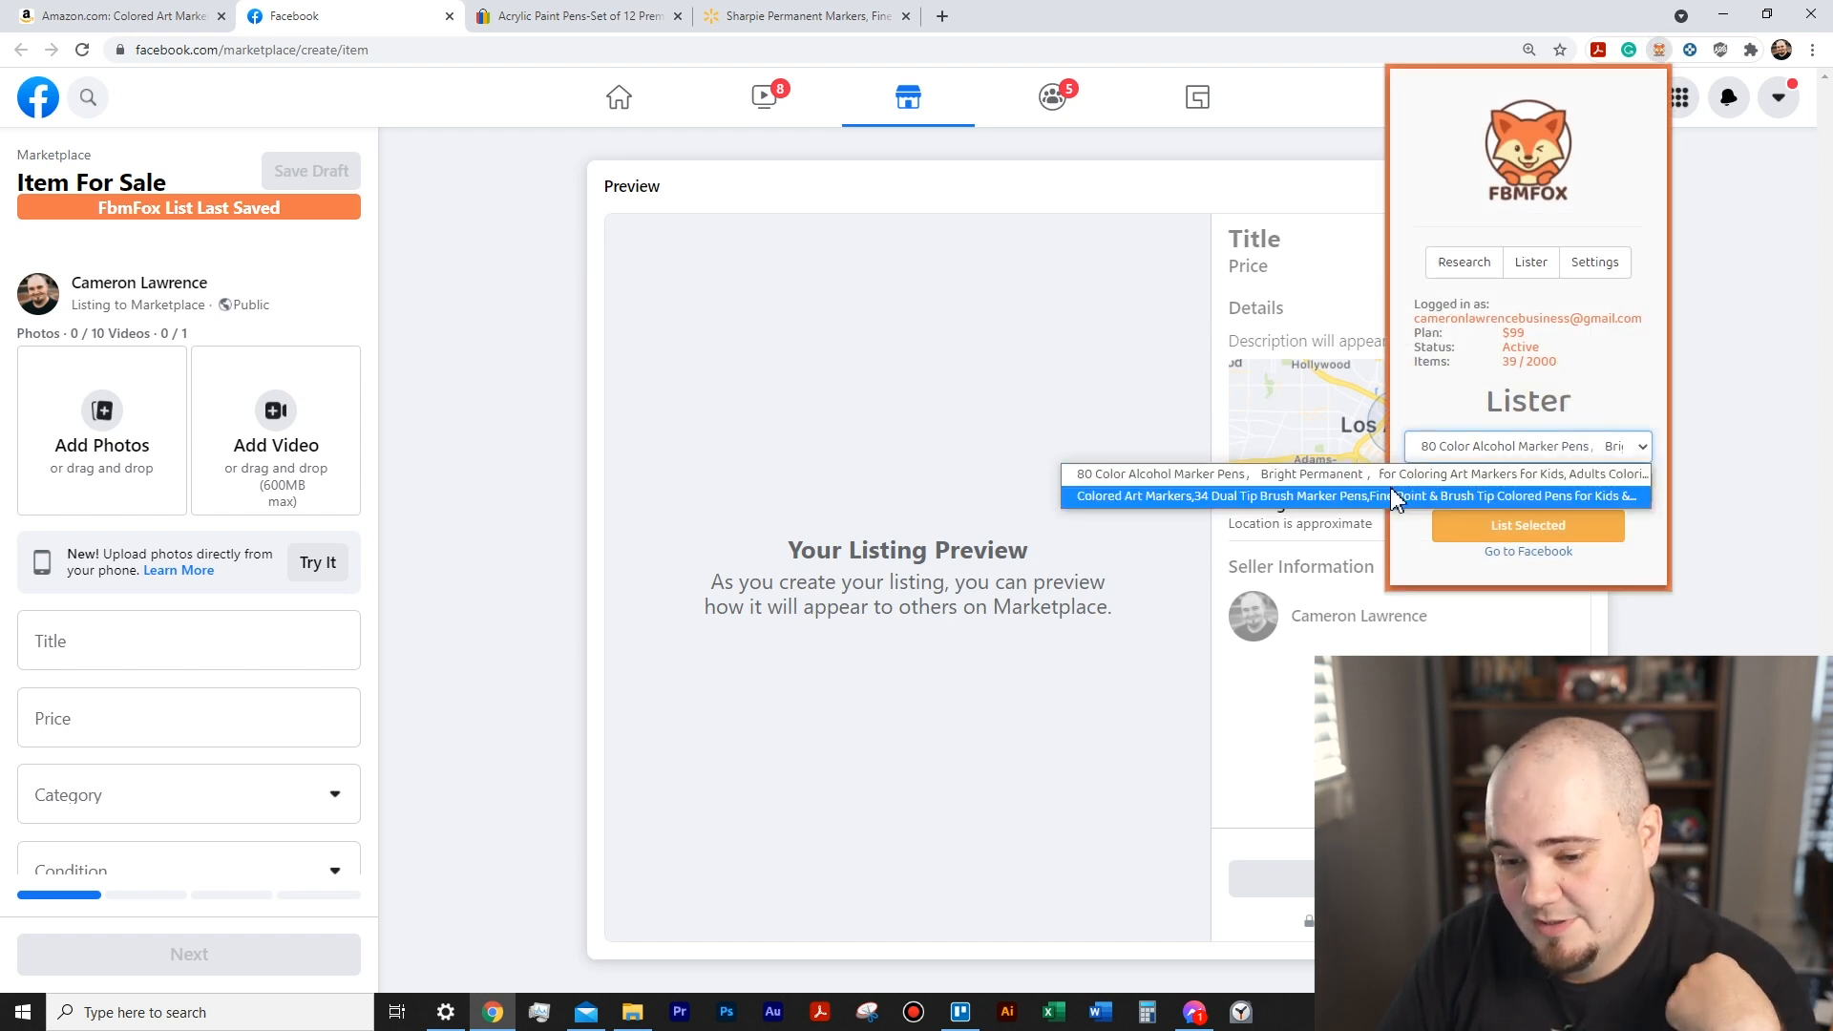
click(1385, 497)
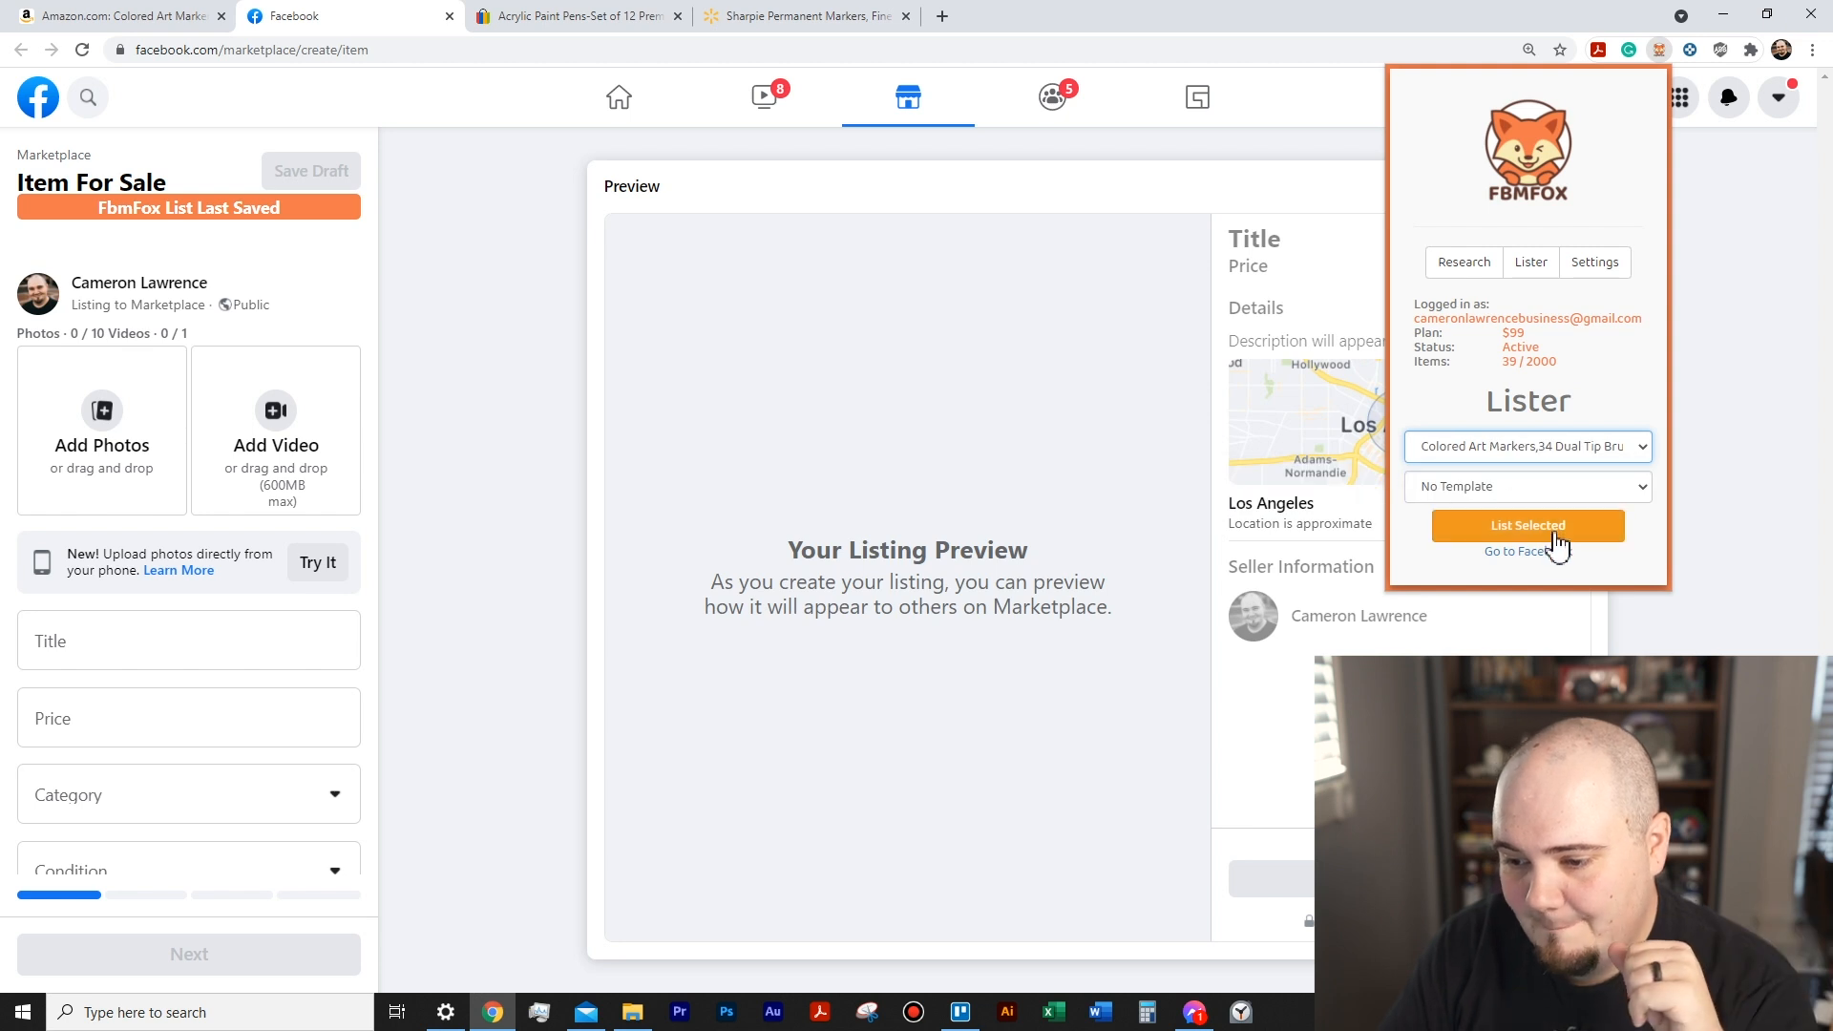
click(1642, 486)
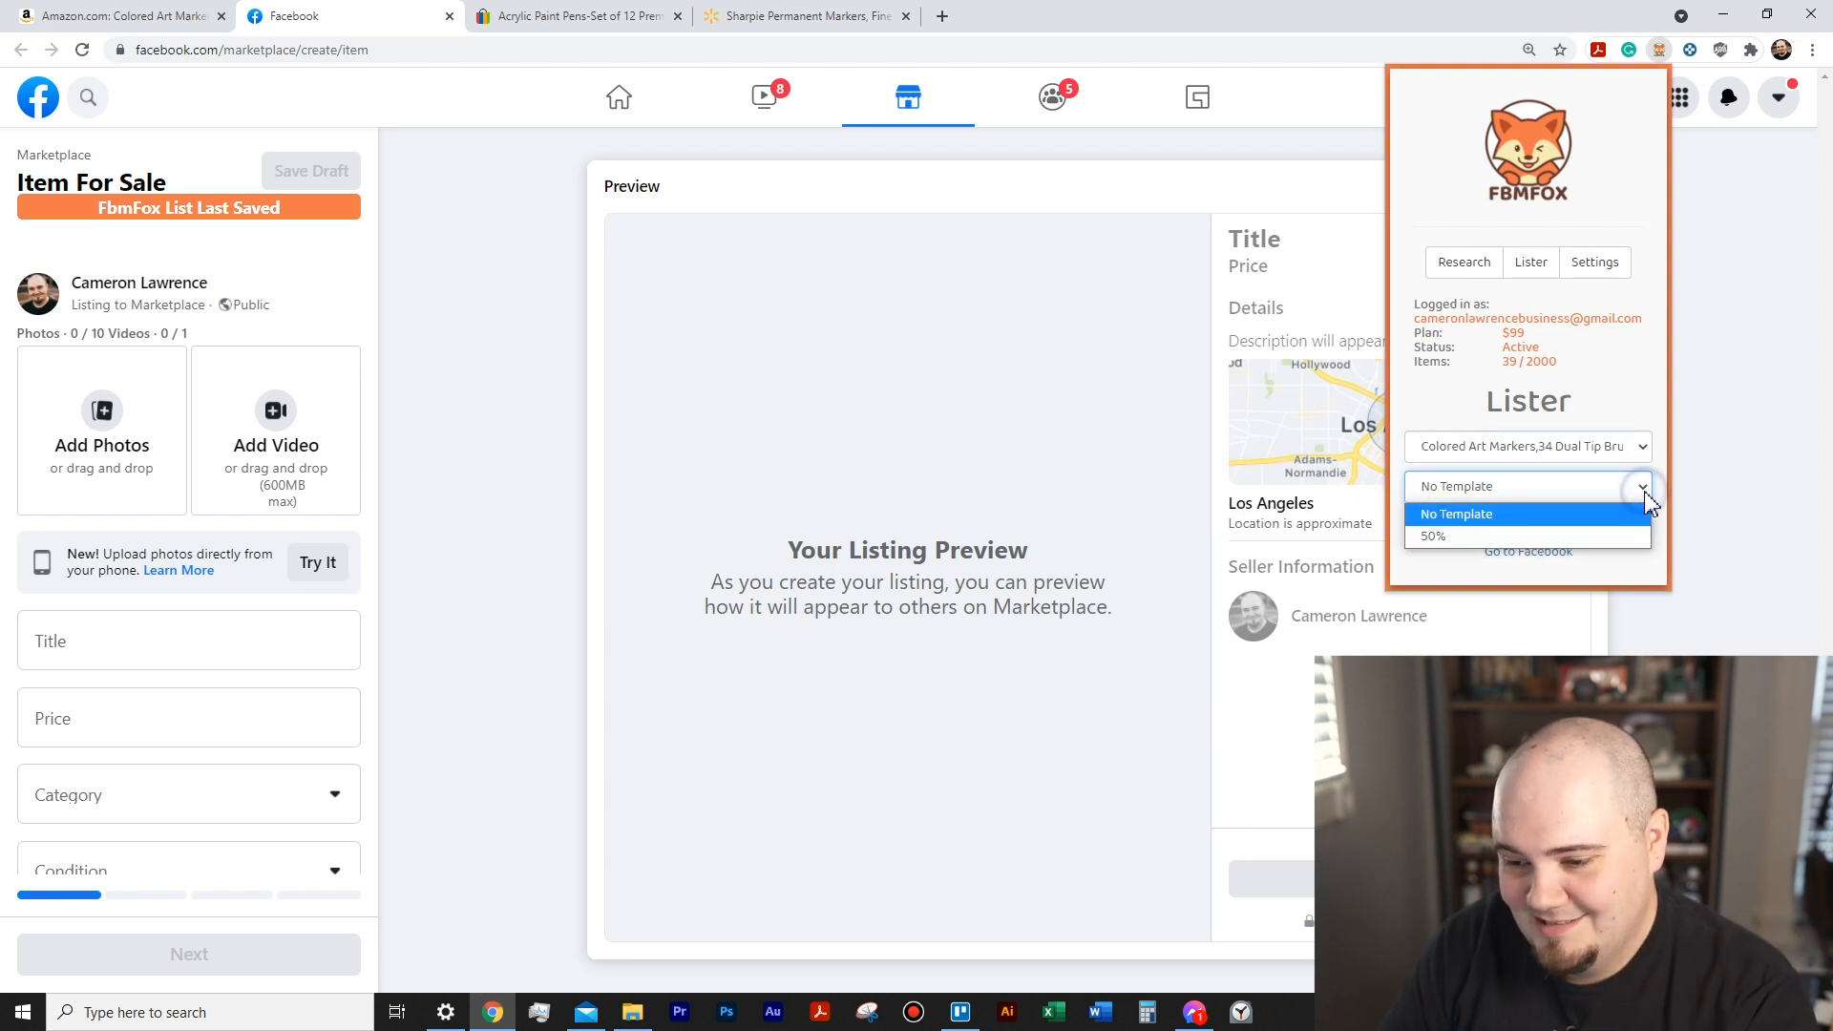
click(1552, 516)
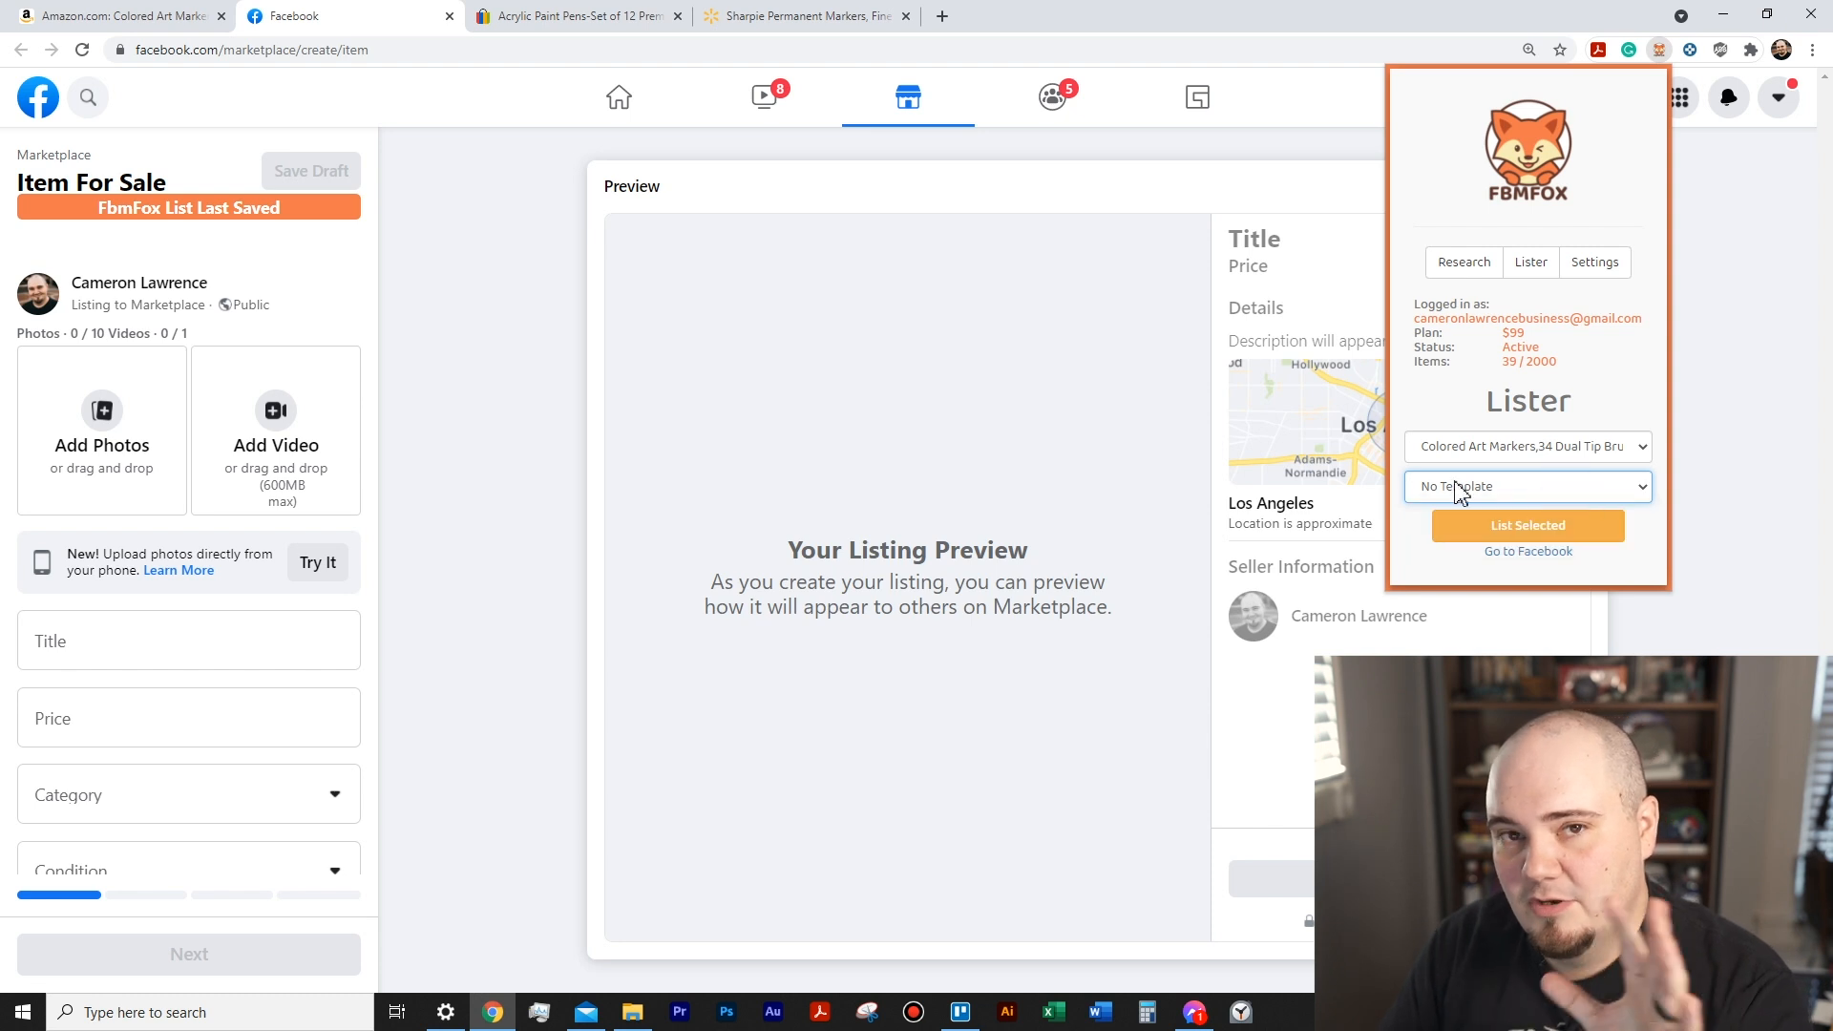
click(1544, 526)
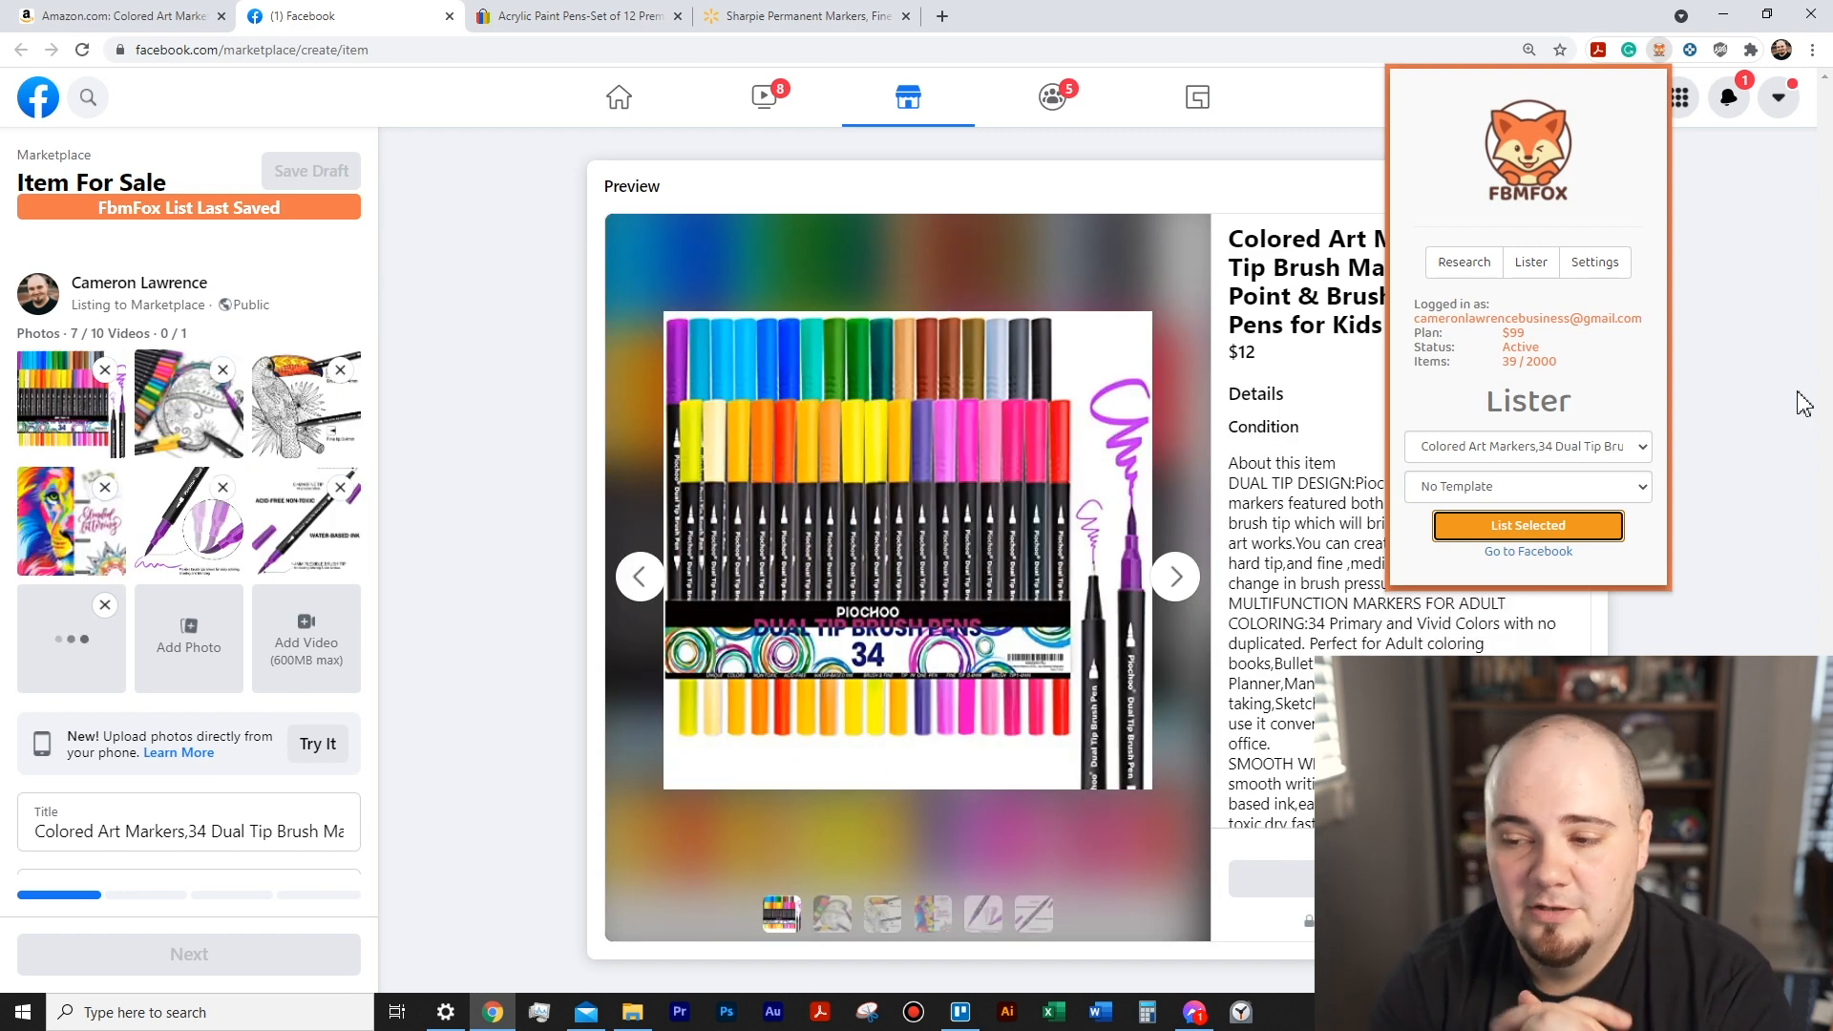
click(1659, 50)
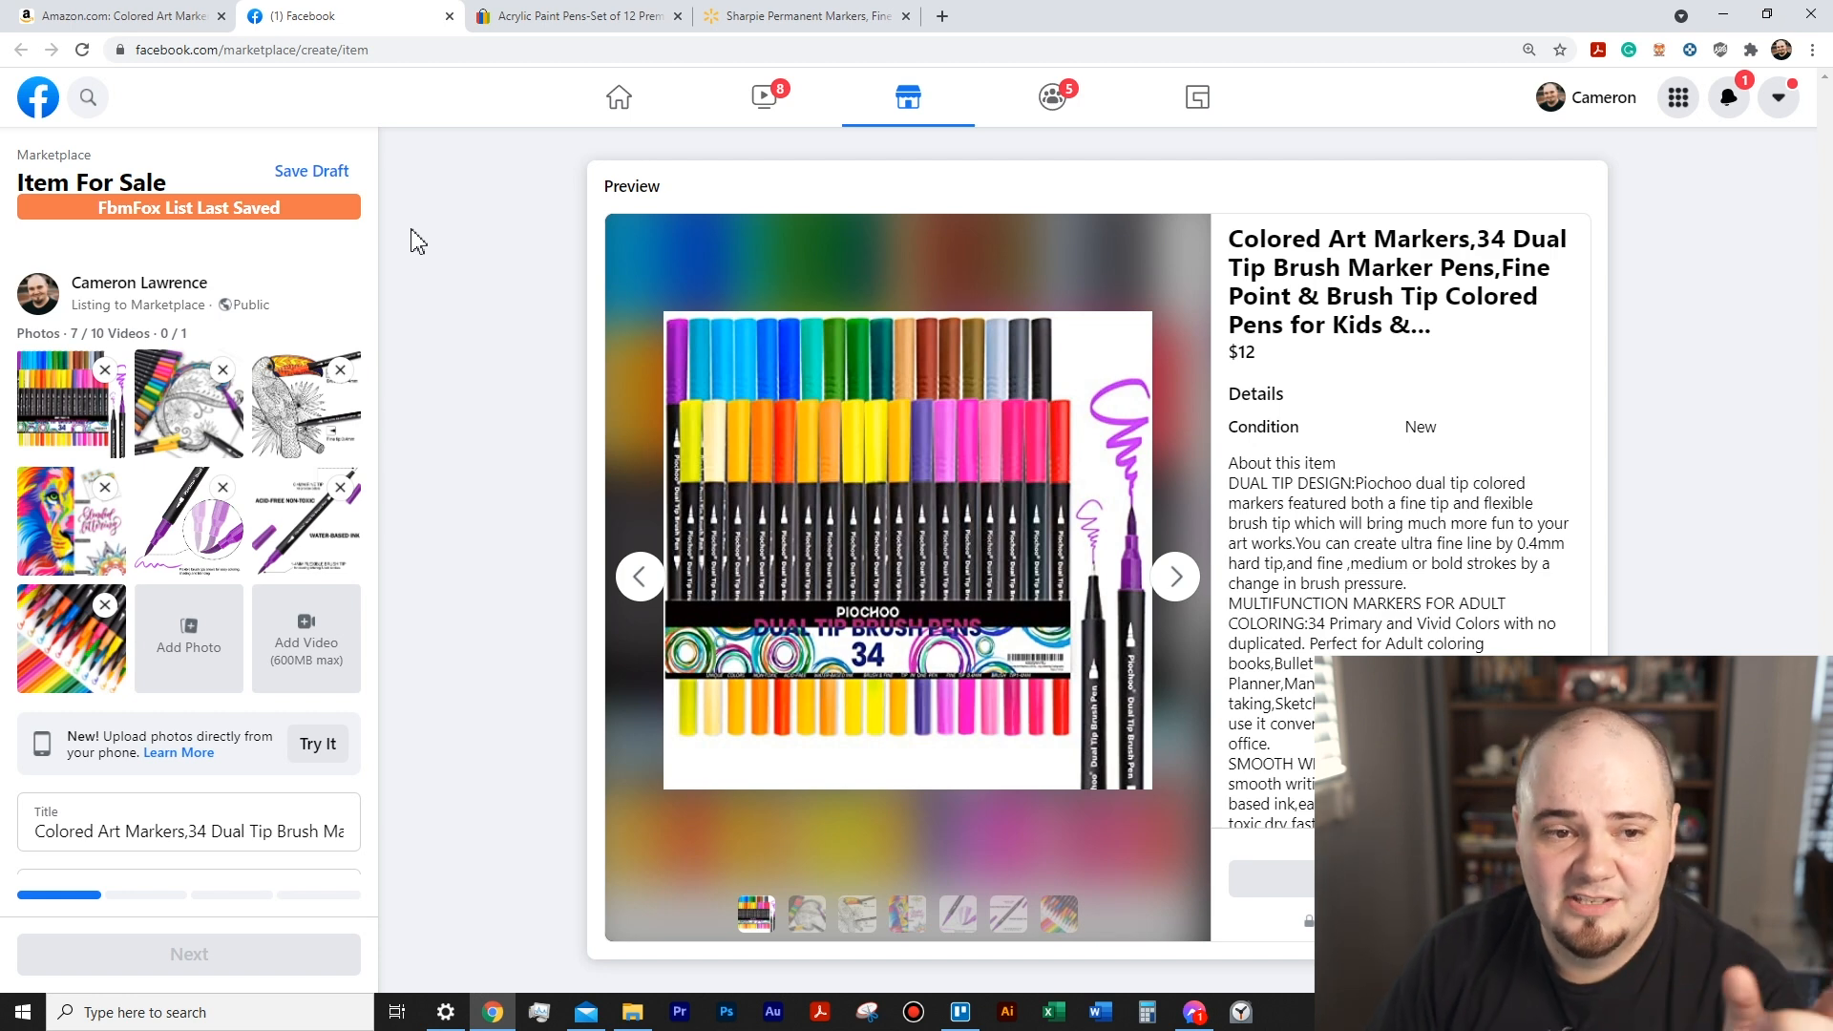
- Save eBay's Acrylic Paint Pens-Set of 12 Premium Markers to FbmFox and check for it among the lister's saved items
click(549, 21)
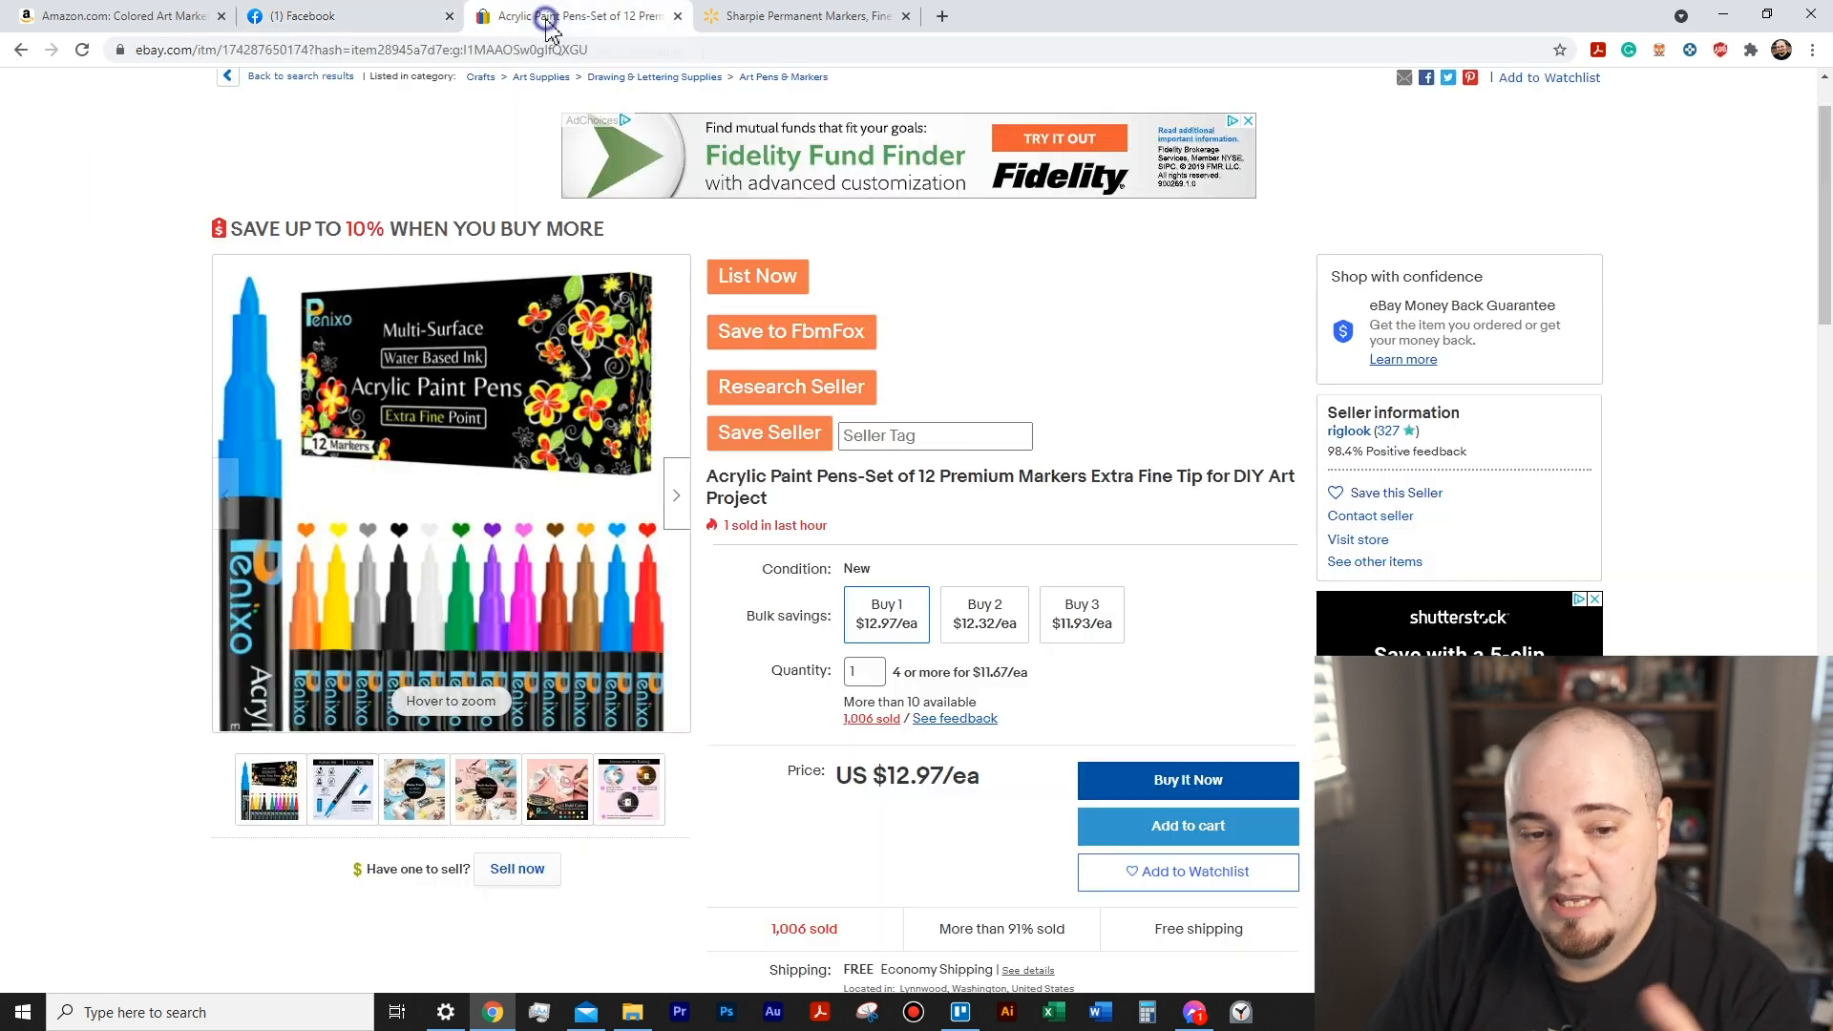
click(802, 344)
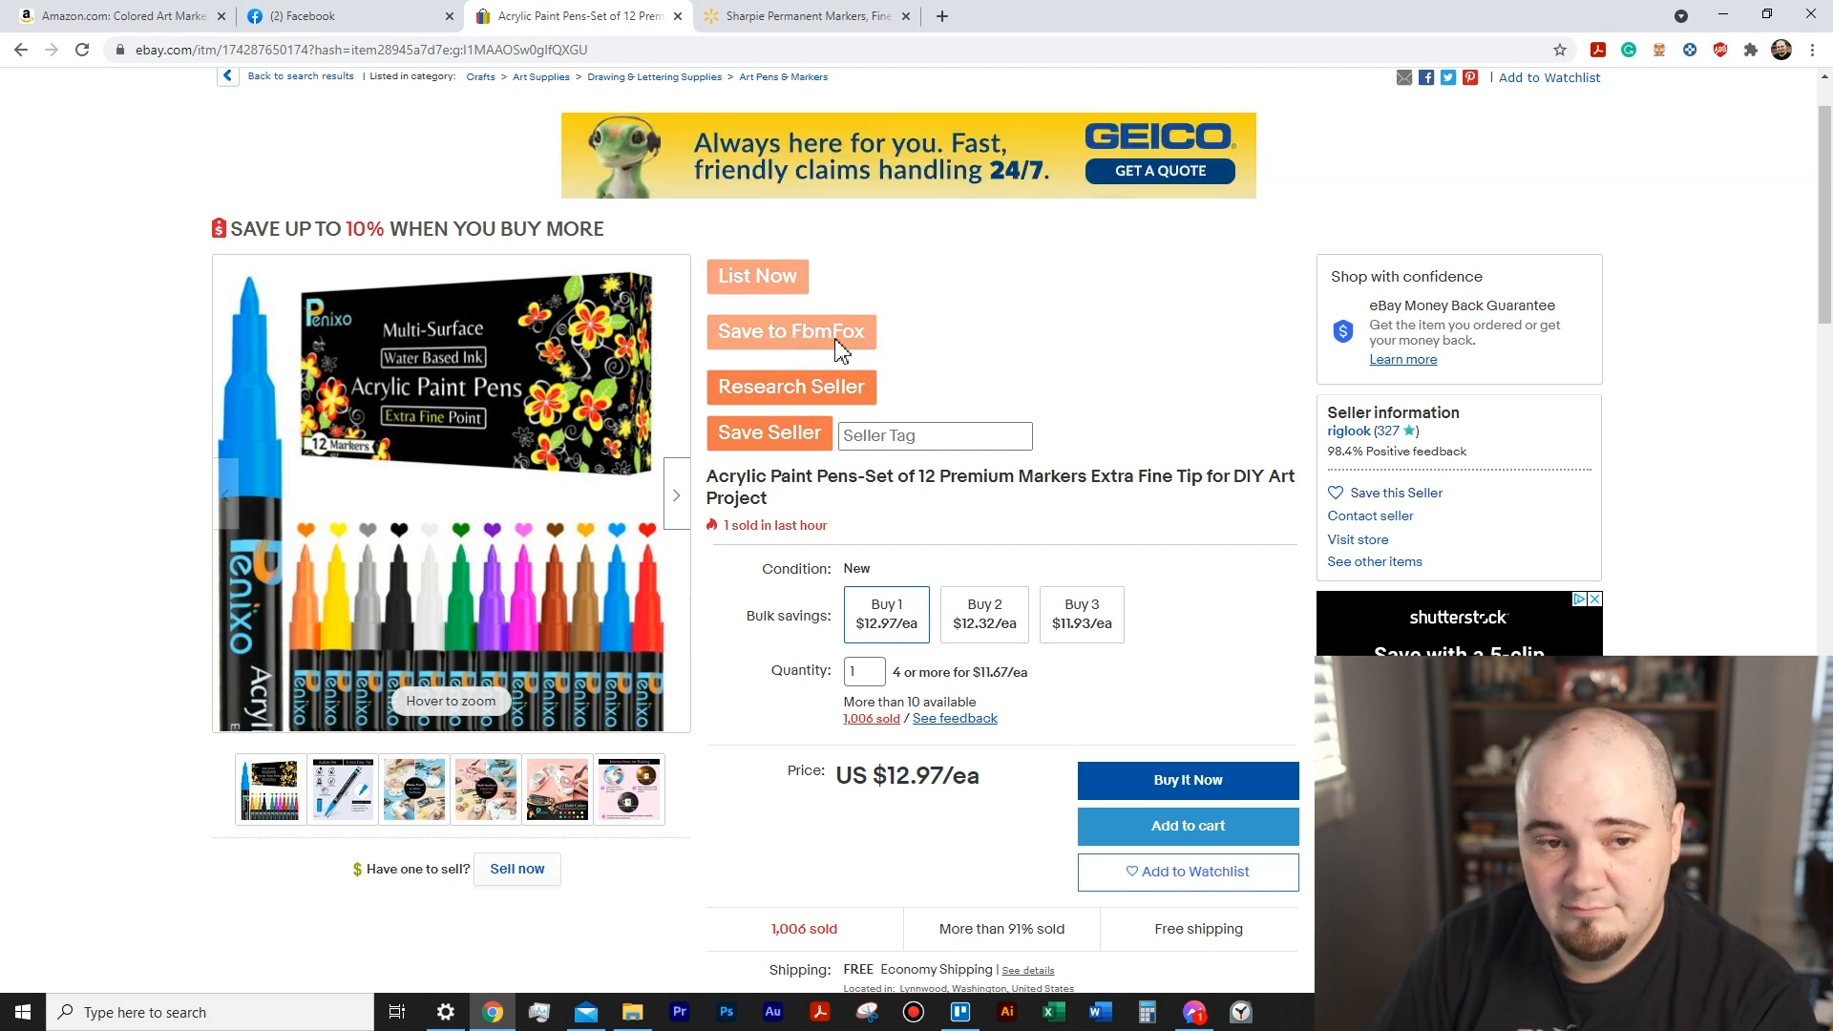
click(1659, 49)
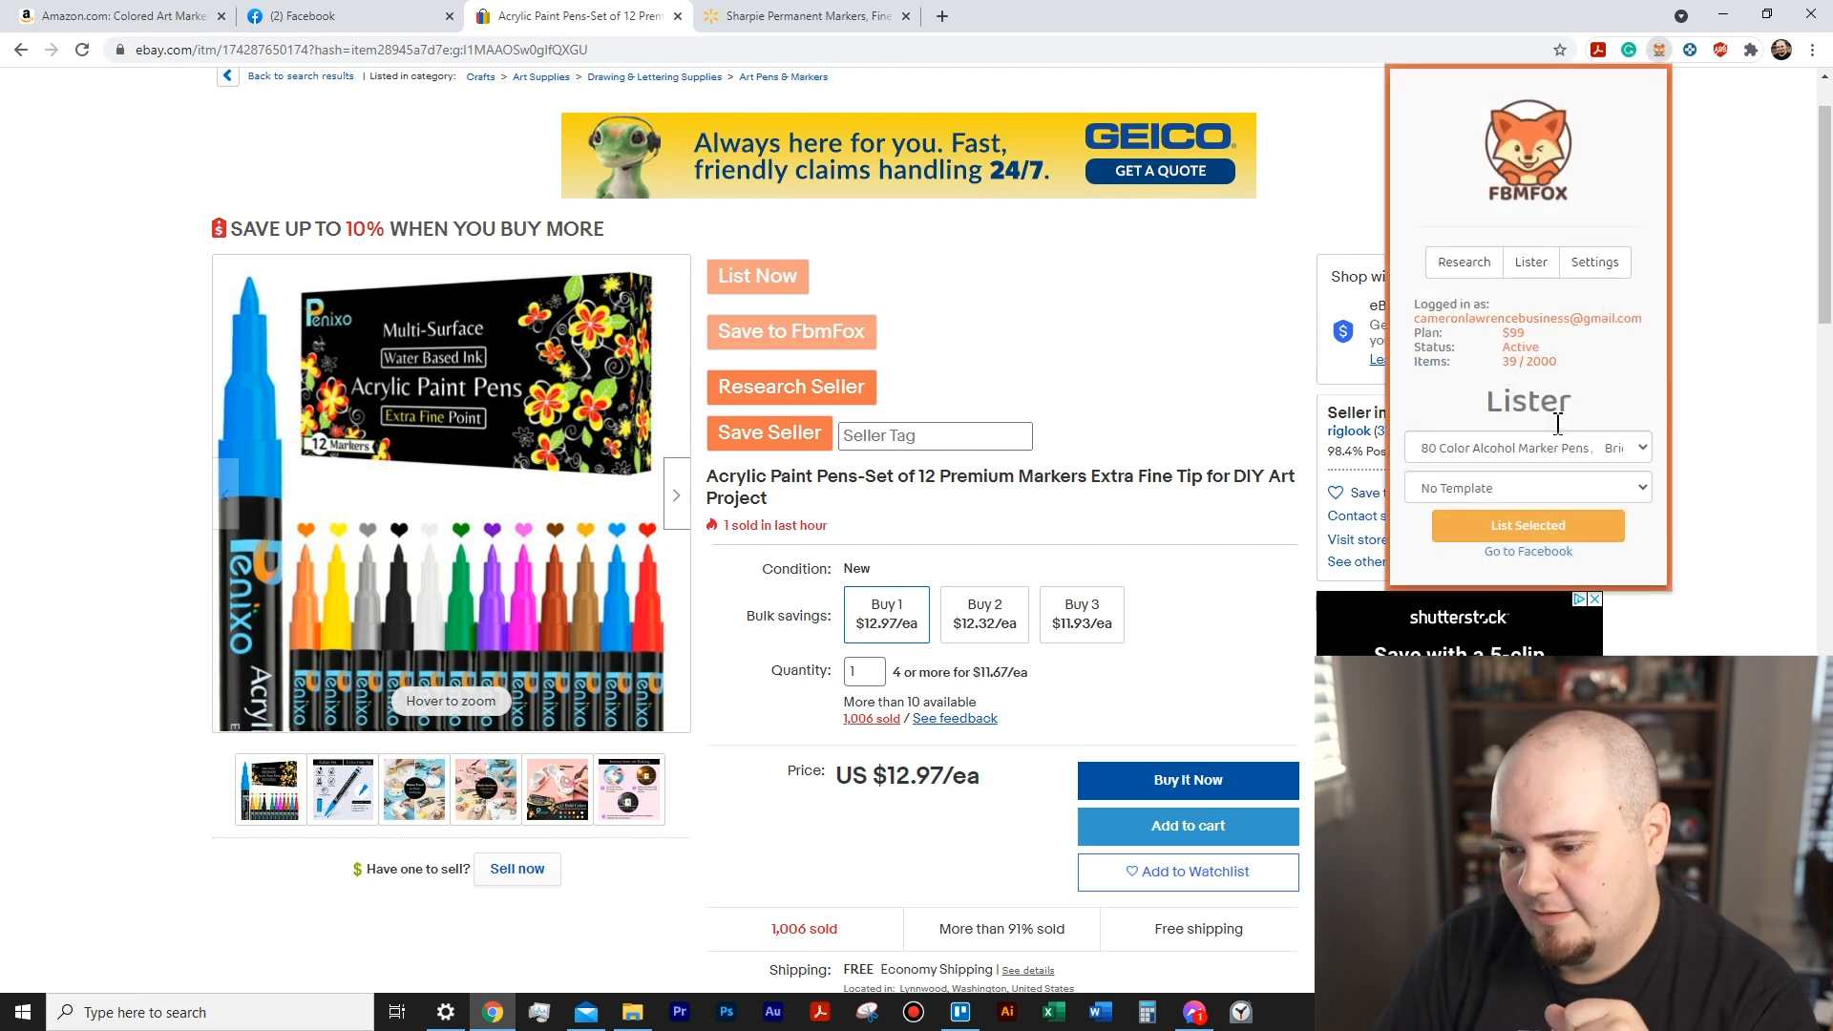
click(1556, 448)
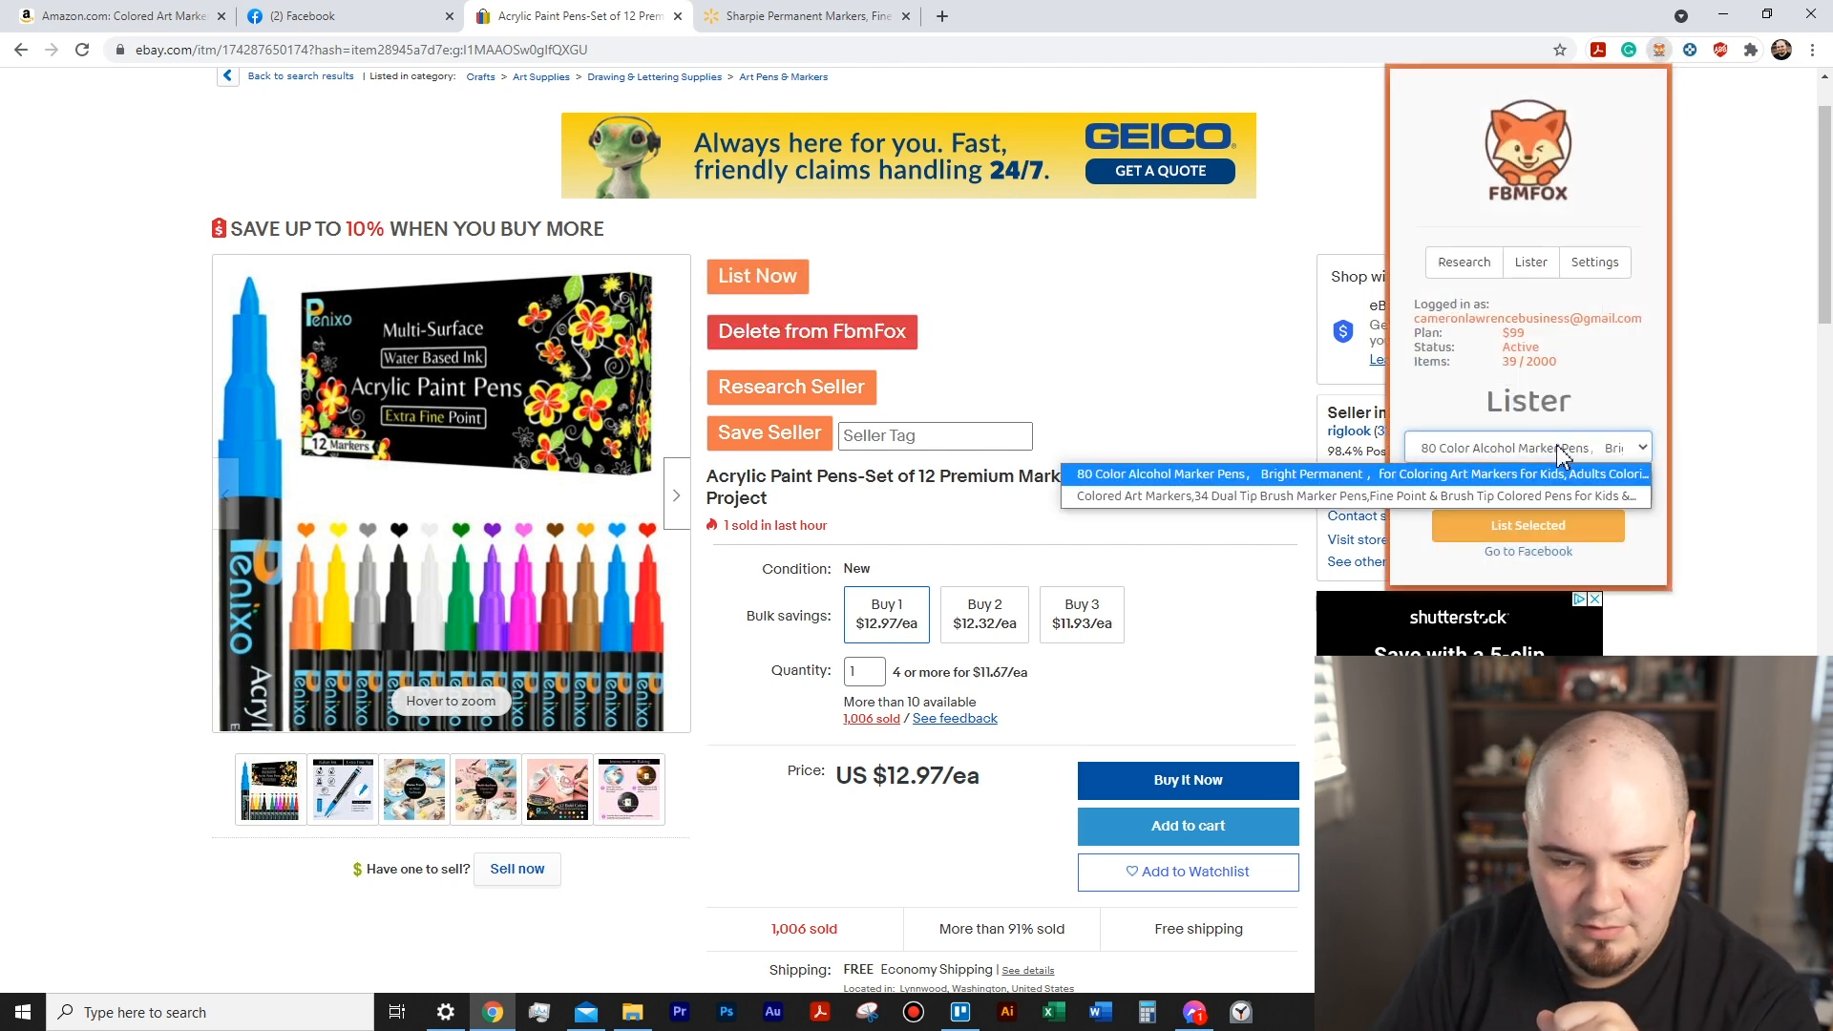
click(1561, 457)
click(1661, 51)
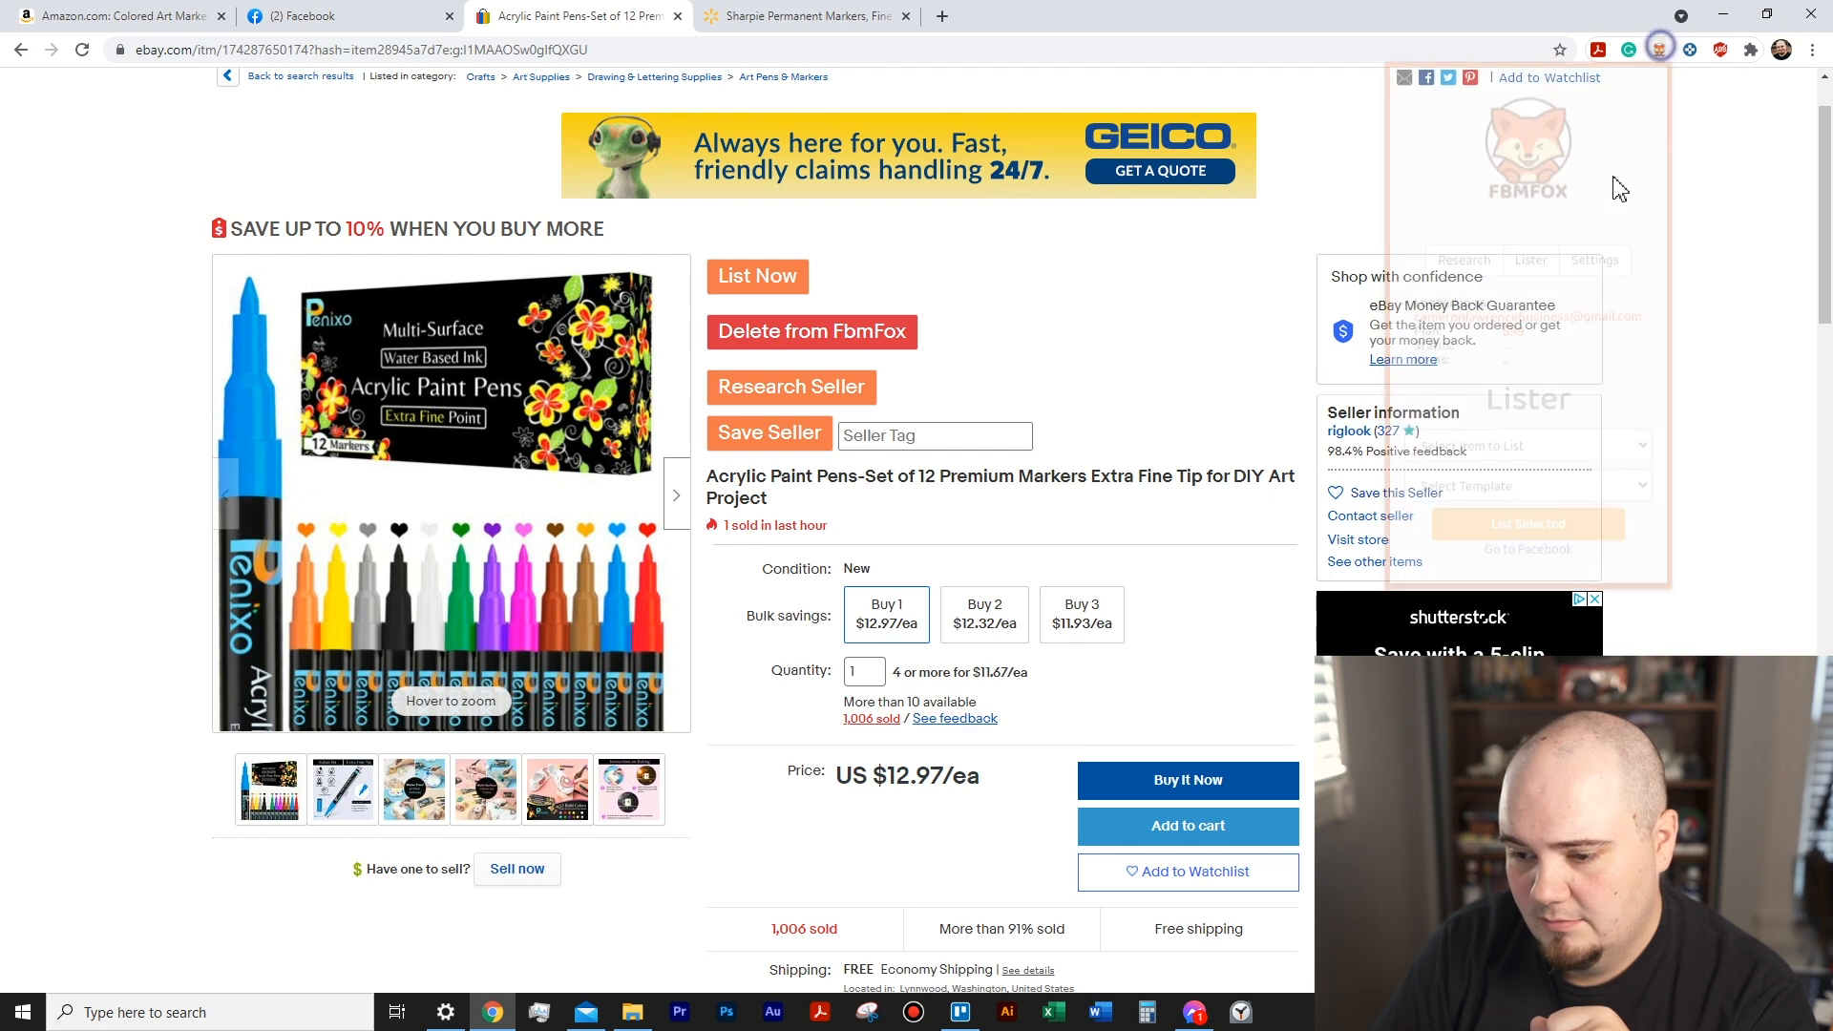
click(1523, 448)
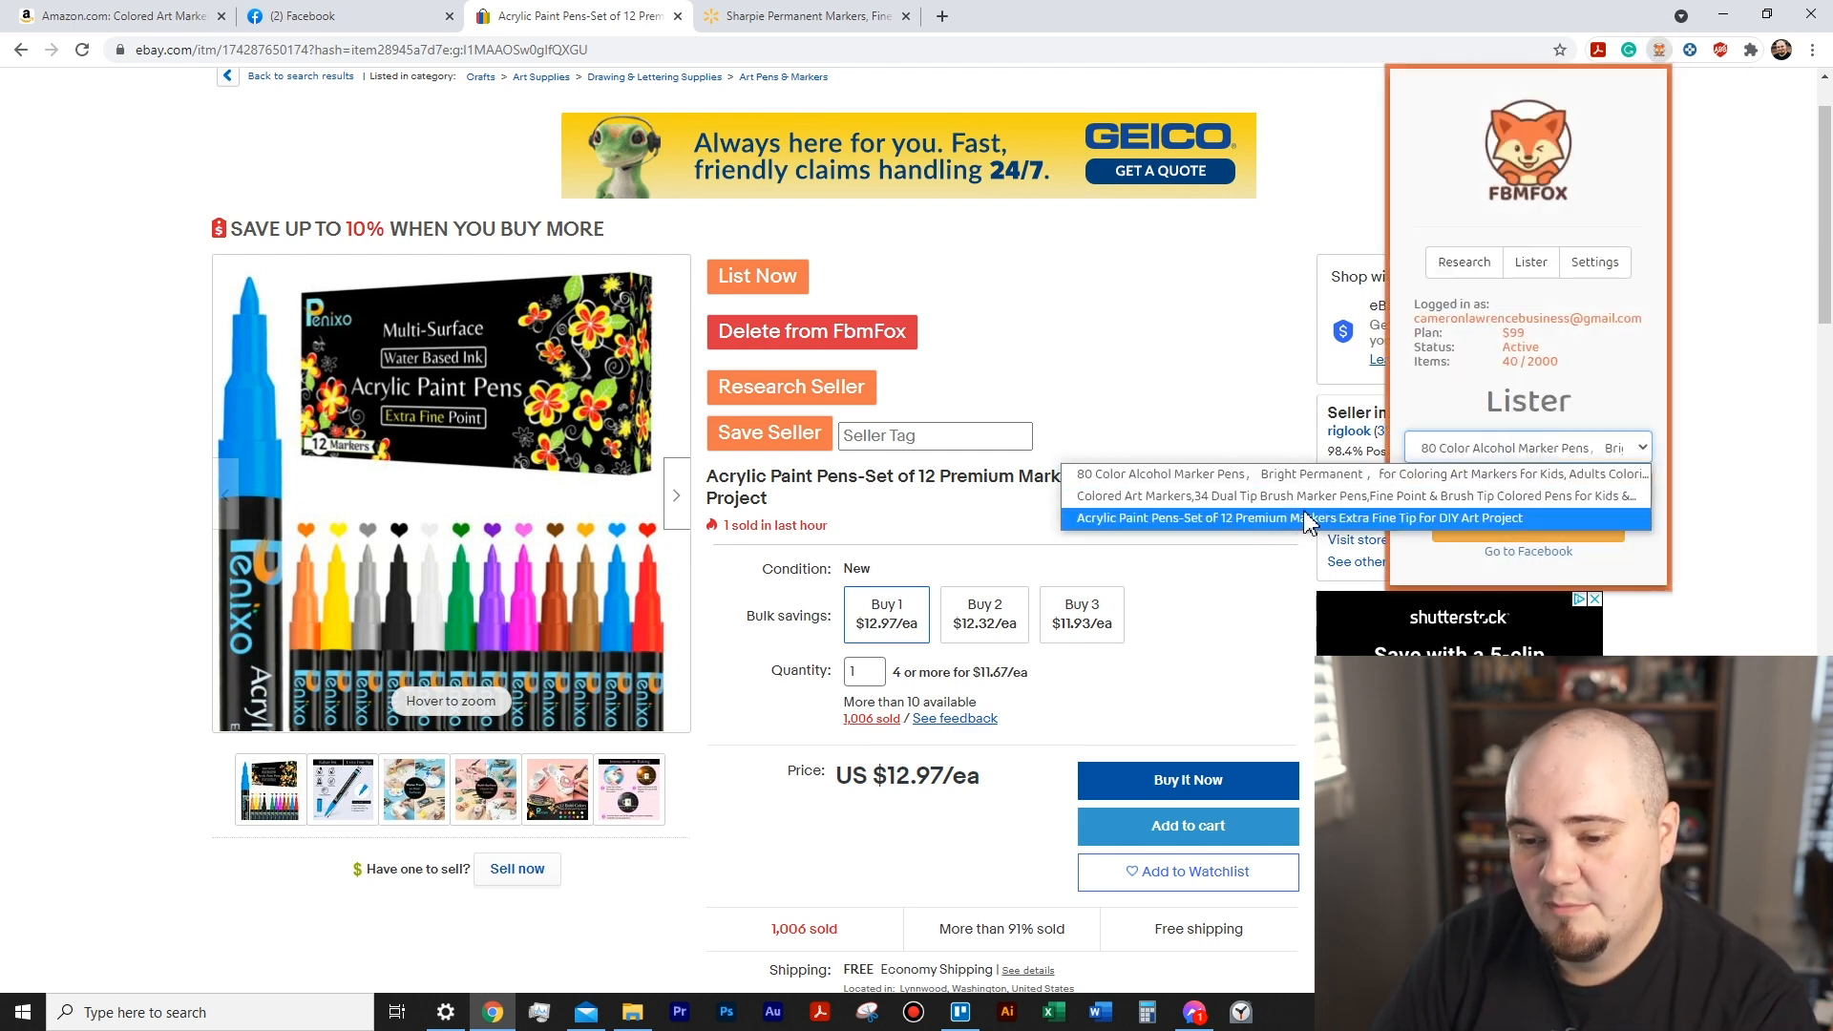
click(1232, 327)
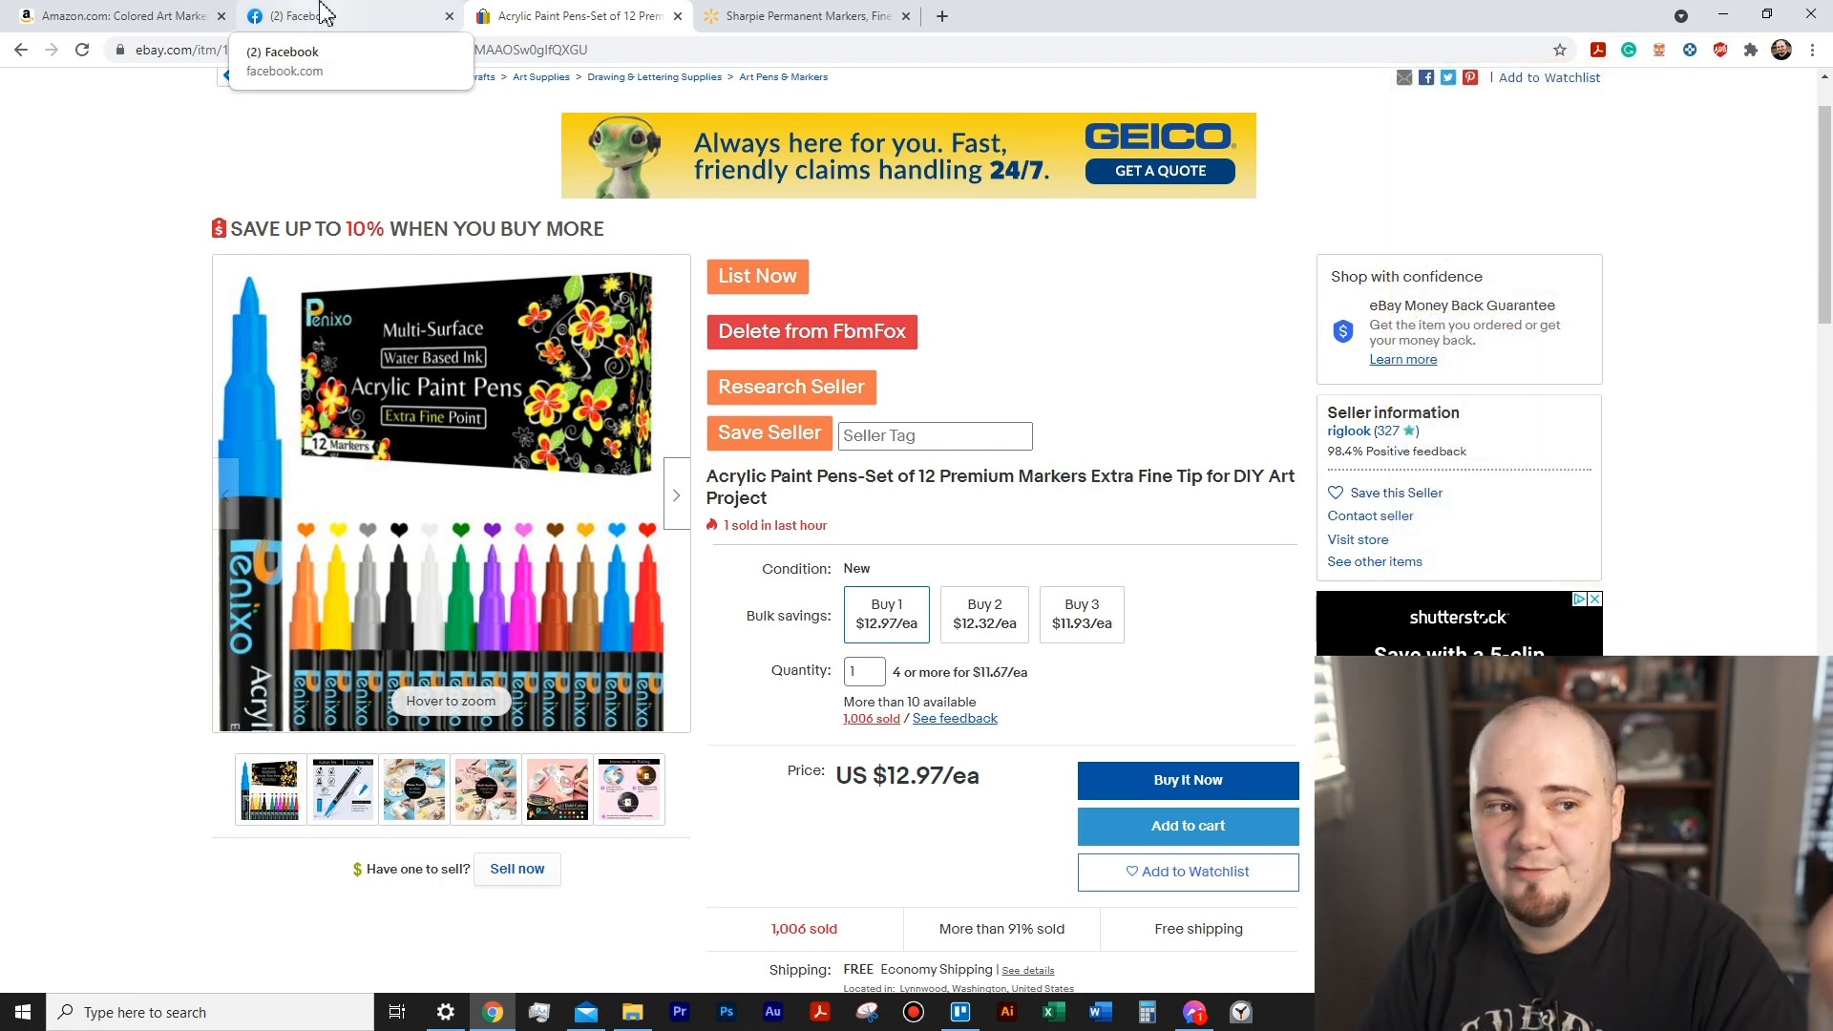
- Return to the Facebook Marketplace listing for the Colored Art Markers and set its price to $20
click(380, 16)
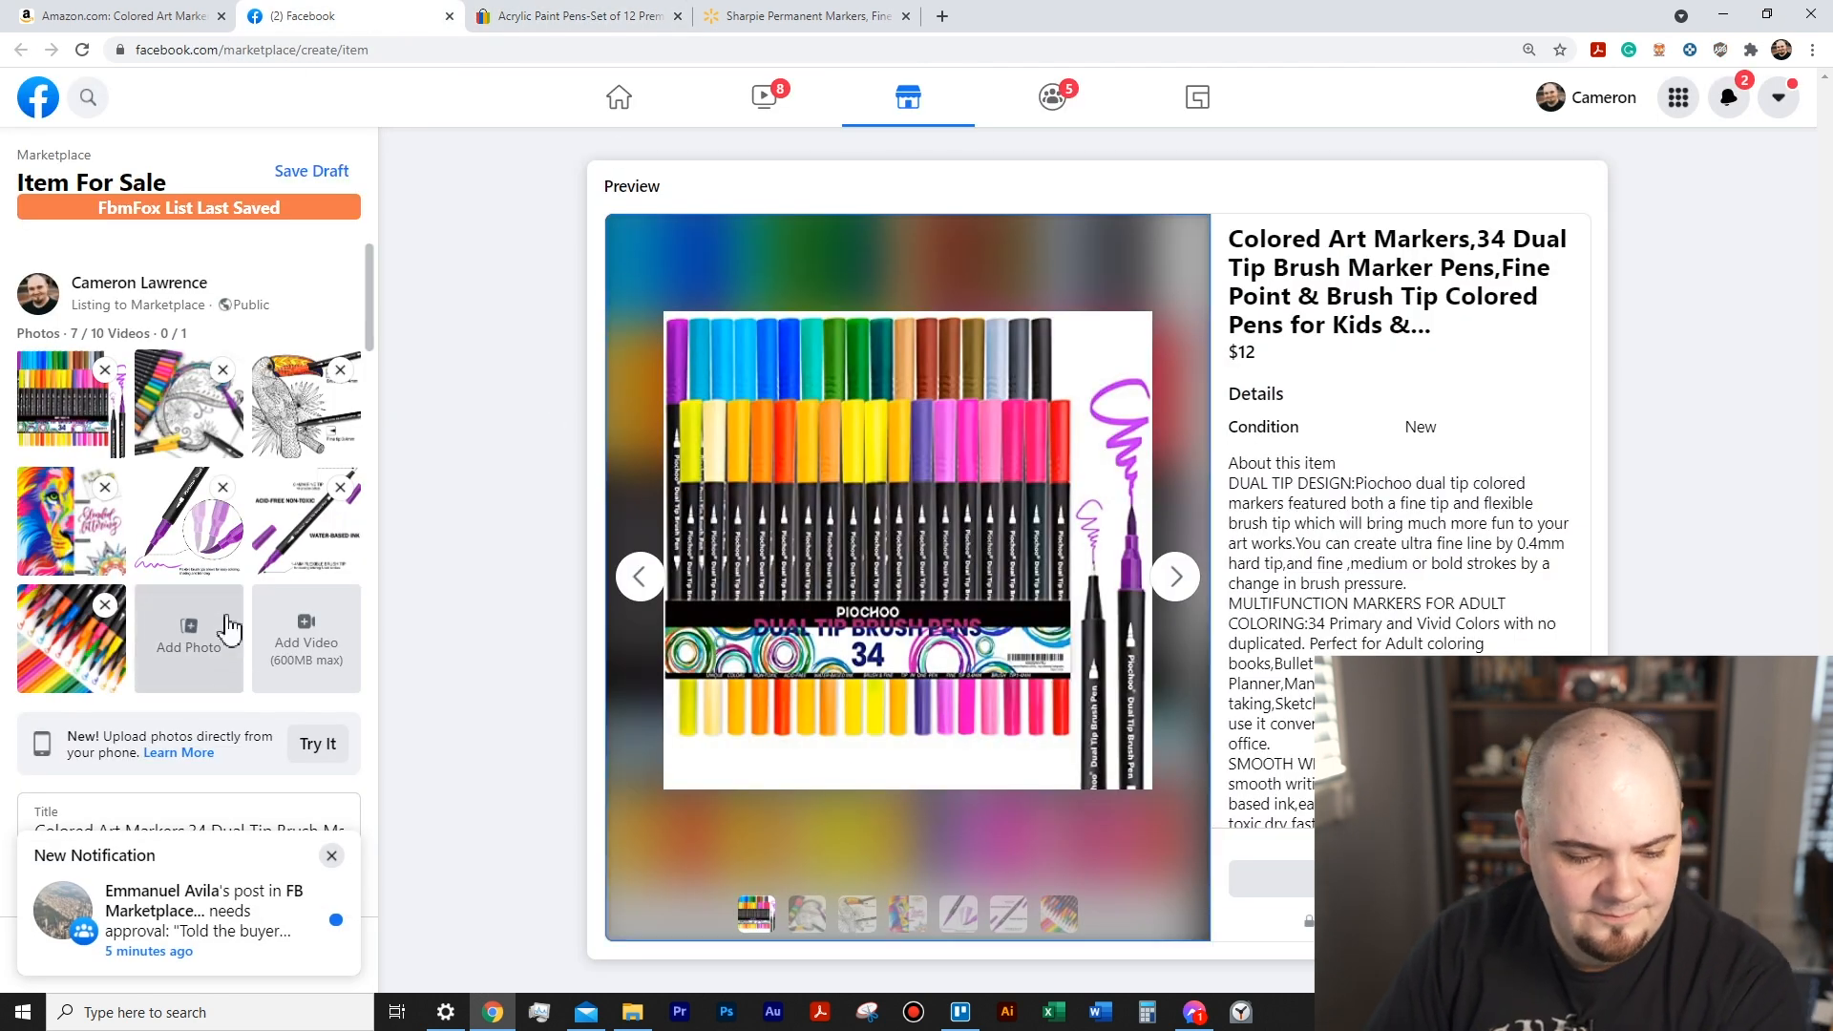
scroll(162, 377, down, 5)
click(100, 323)
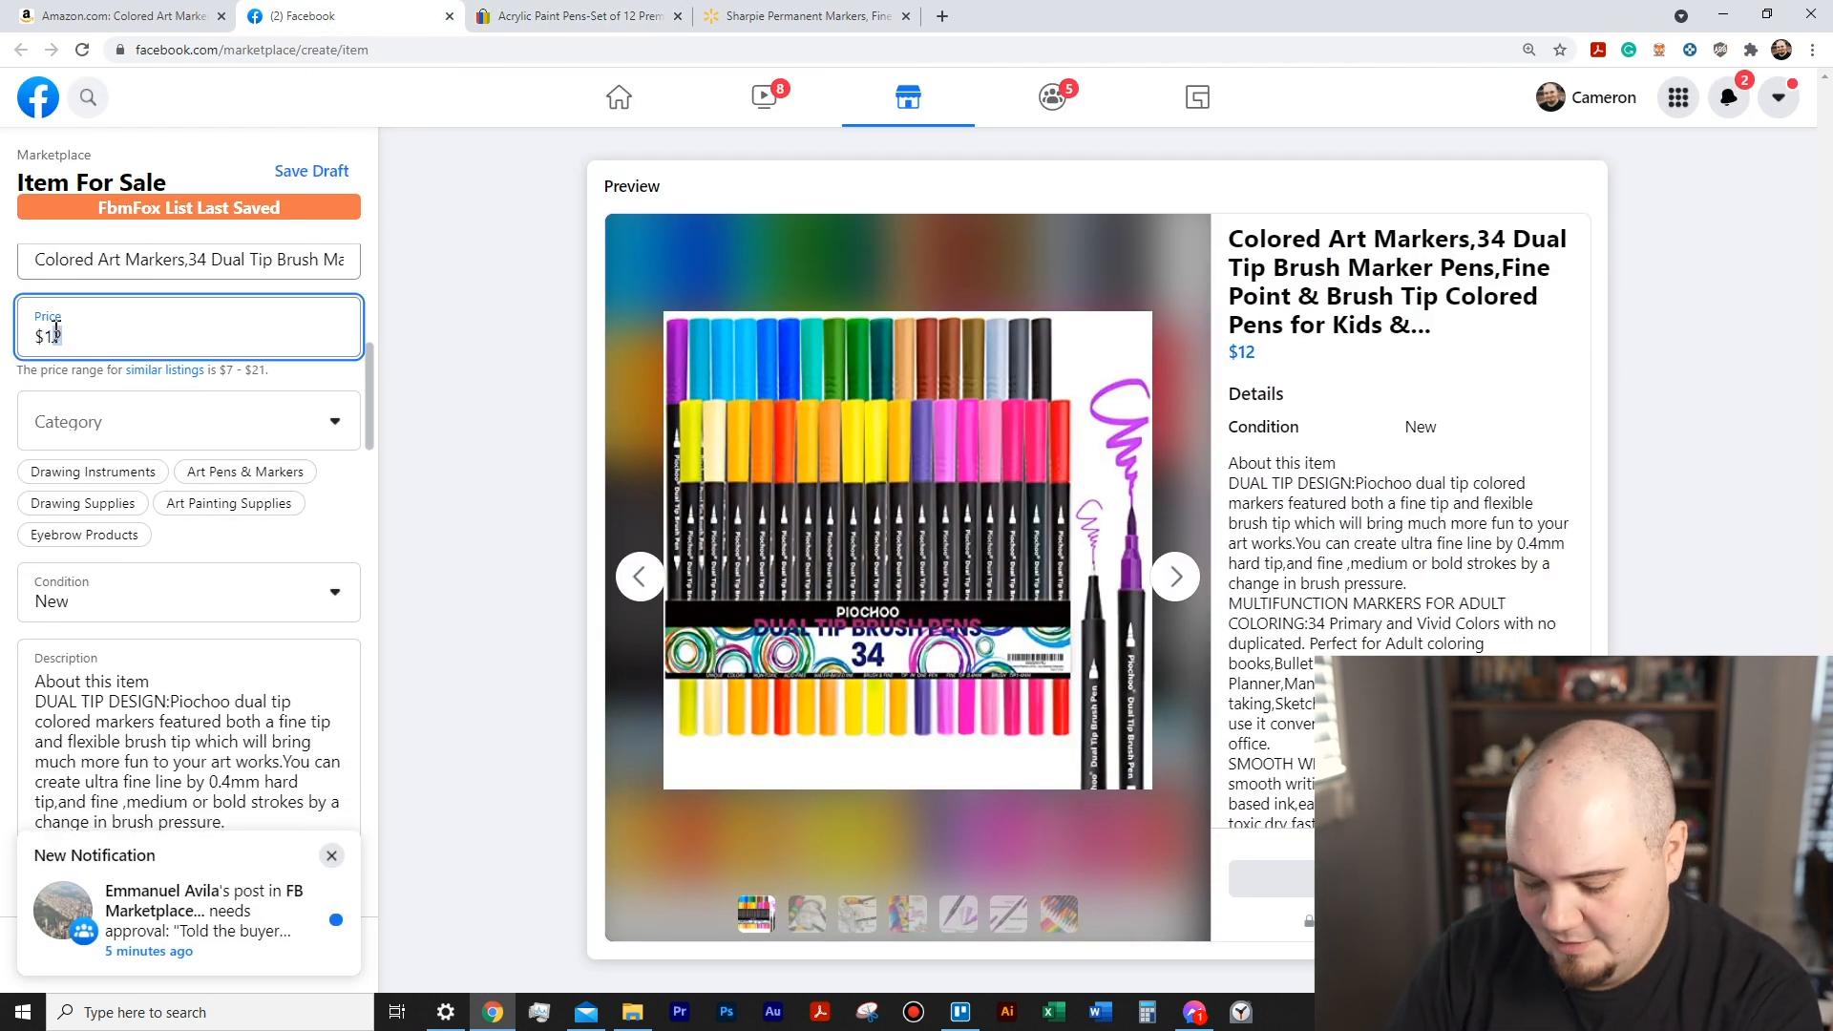
key(BackSpace)
key(BackSpace)
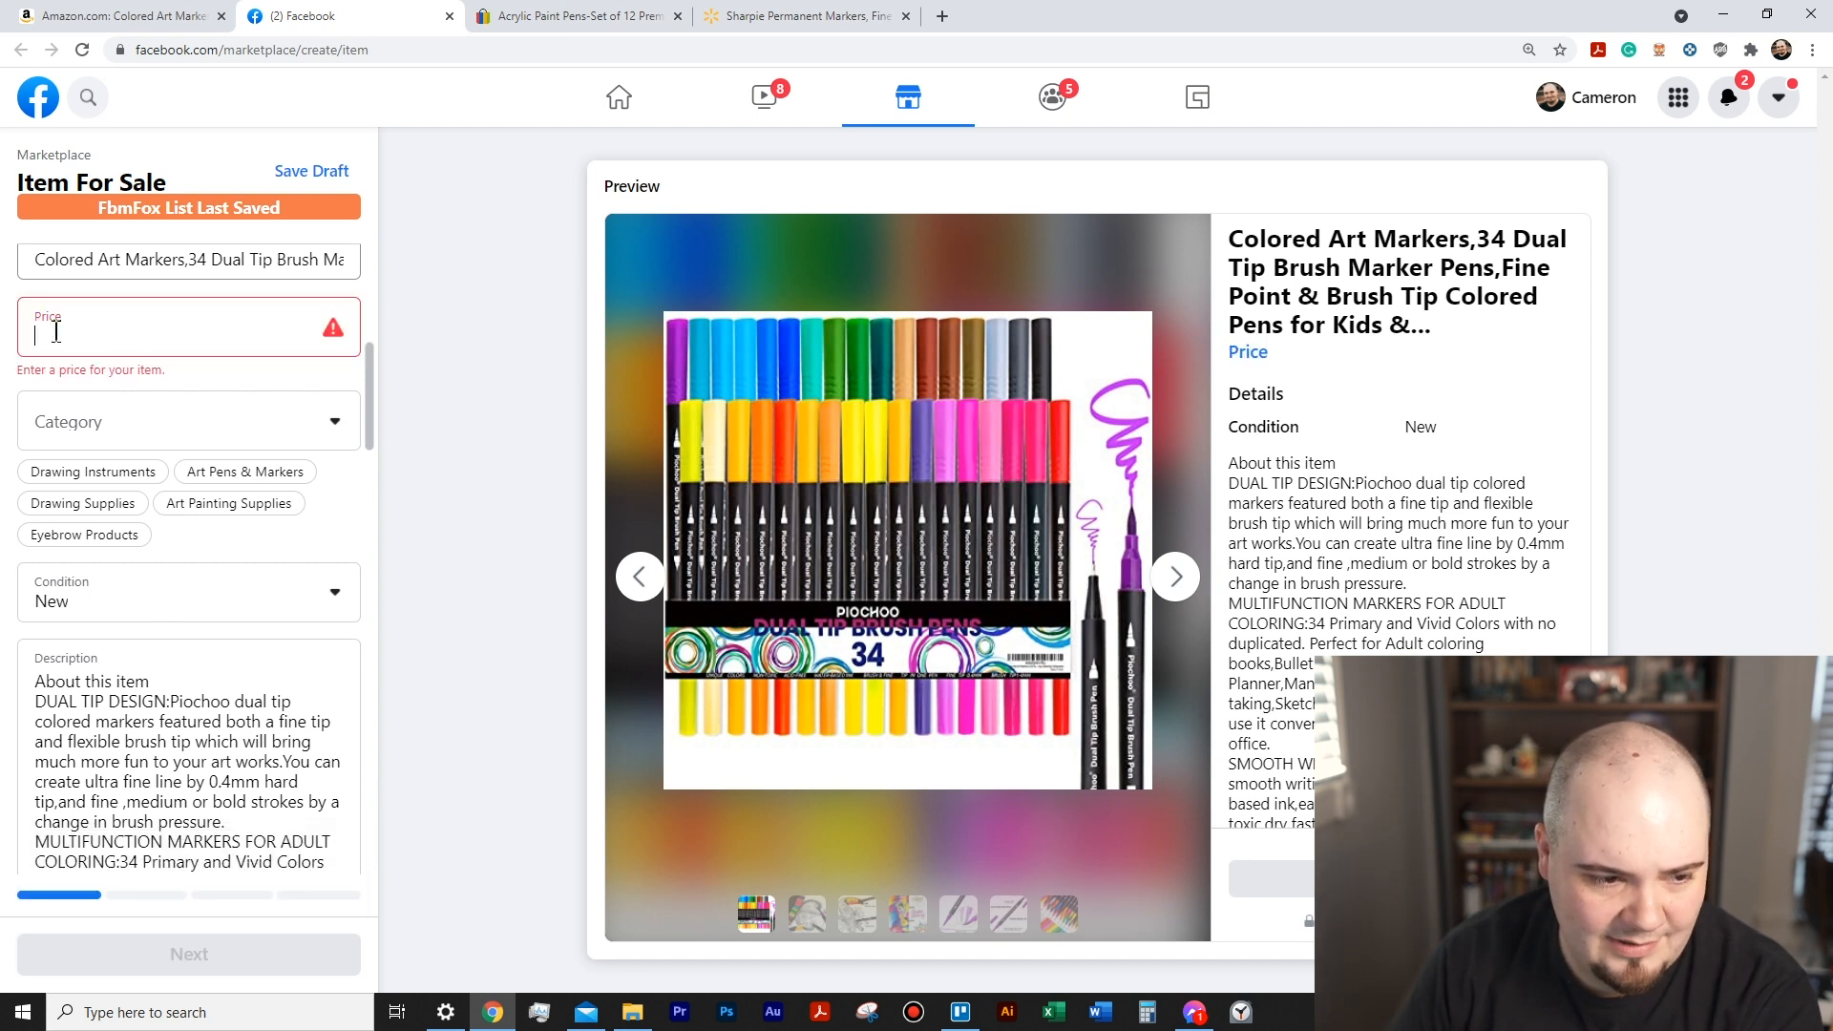
text(20)
- Set the listing's category to Art Pens & Markers and look over its condition and description
click(320, 390)
click(193, 474)
scroll(320, 546, down, 5)
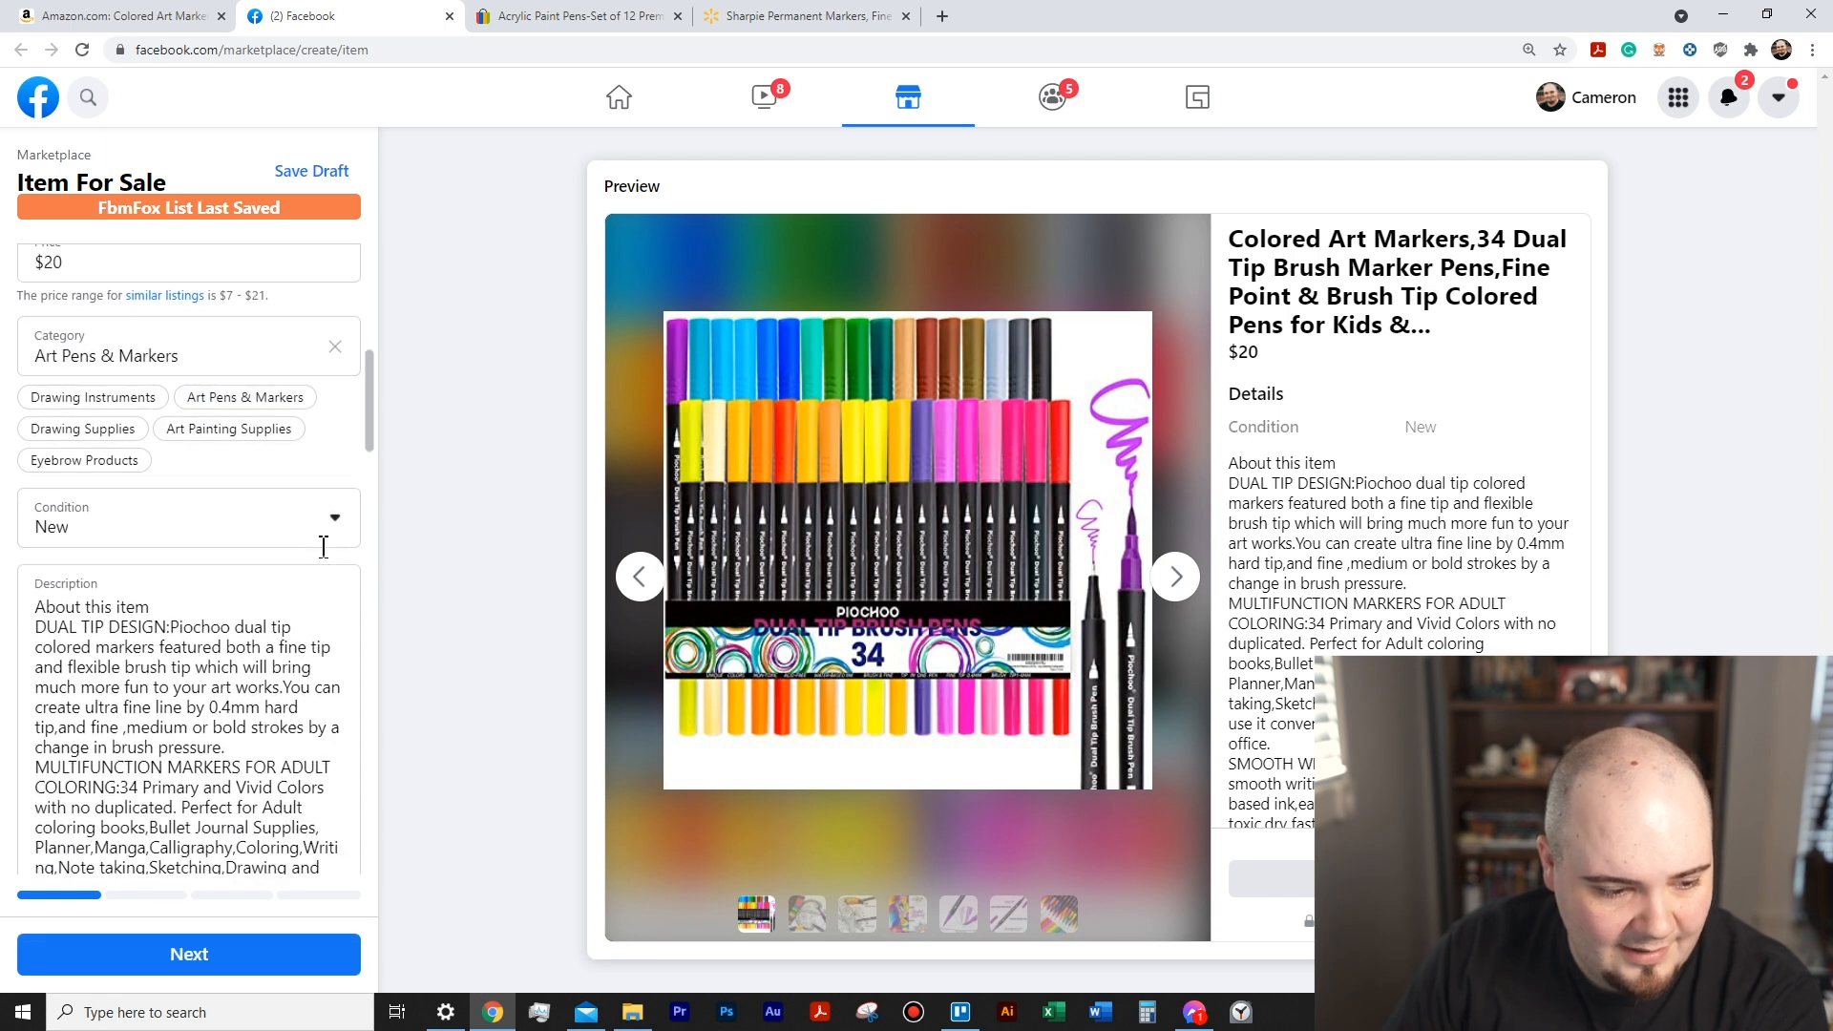
scroll(93, 663, up, 5)
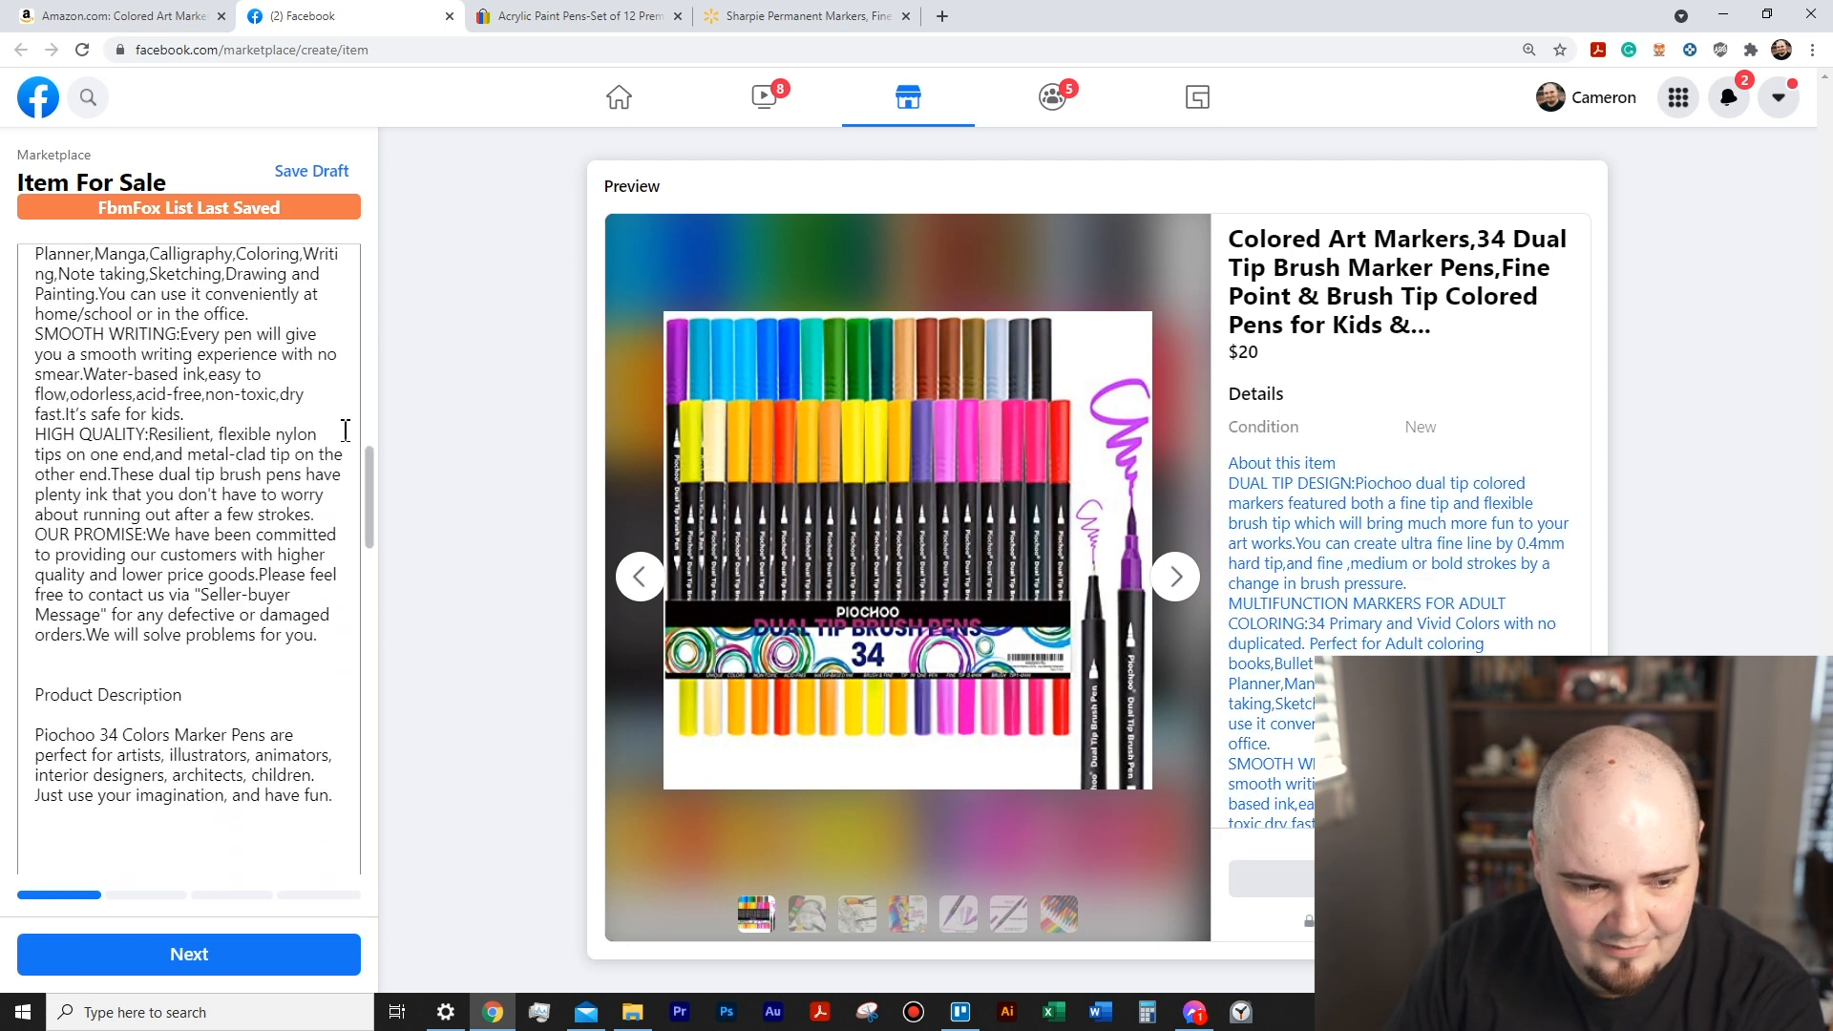
- Remove the "About this item" line from the description and separate its feature paragraphs with blank lines
drag(159, 392, 34, 395)
key(BackSpace)
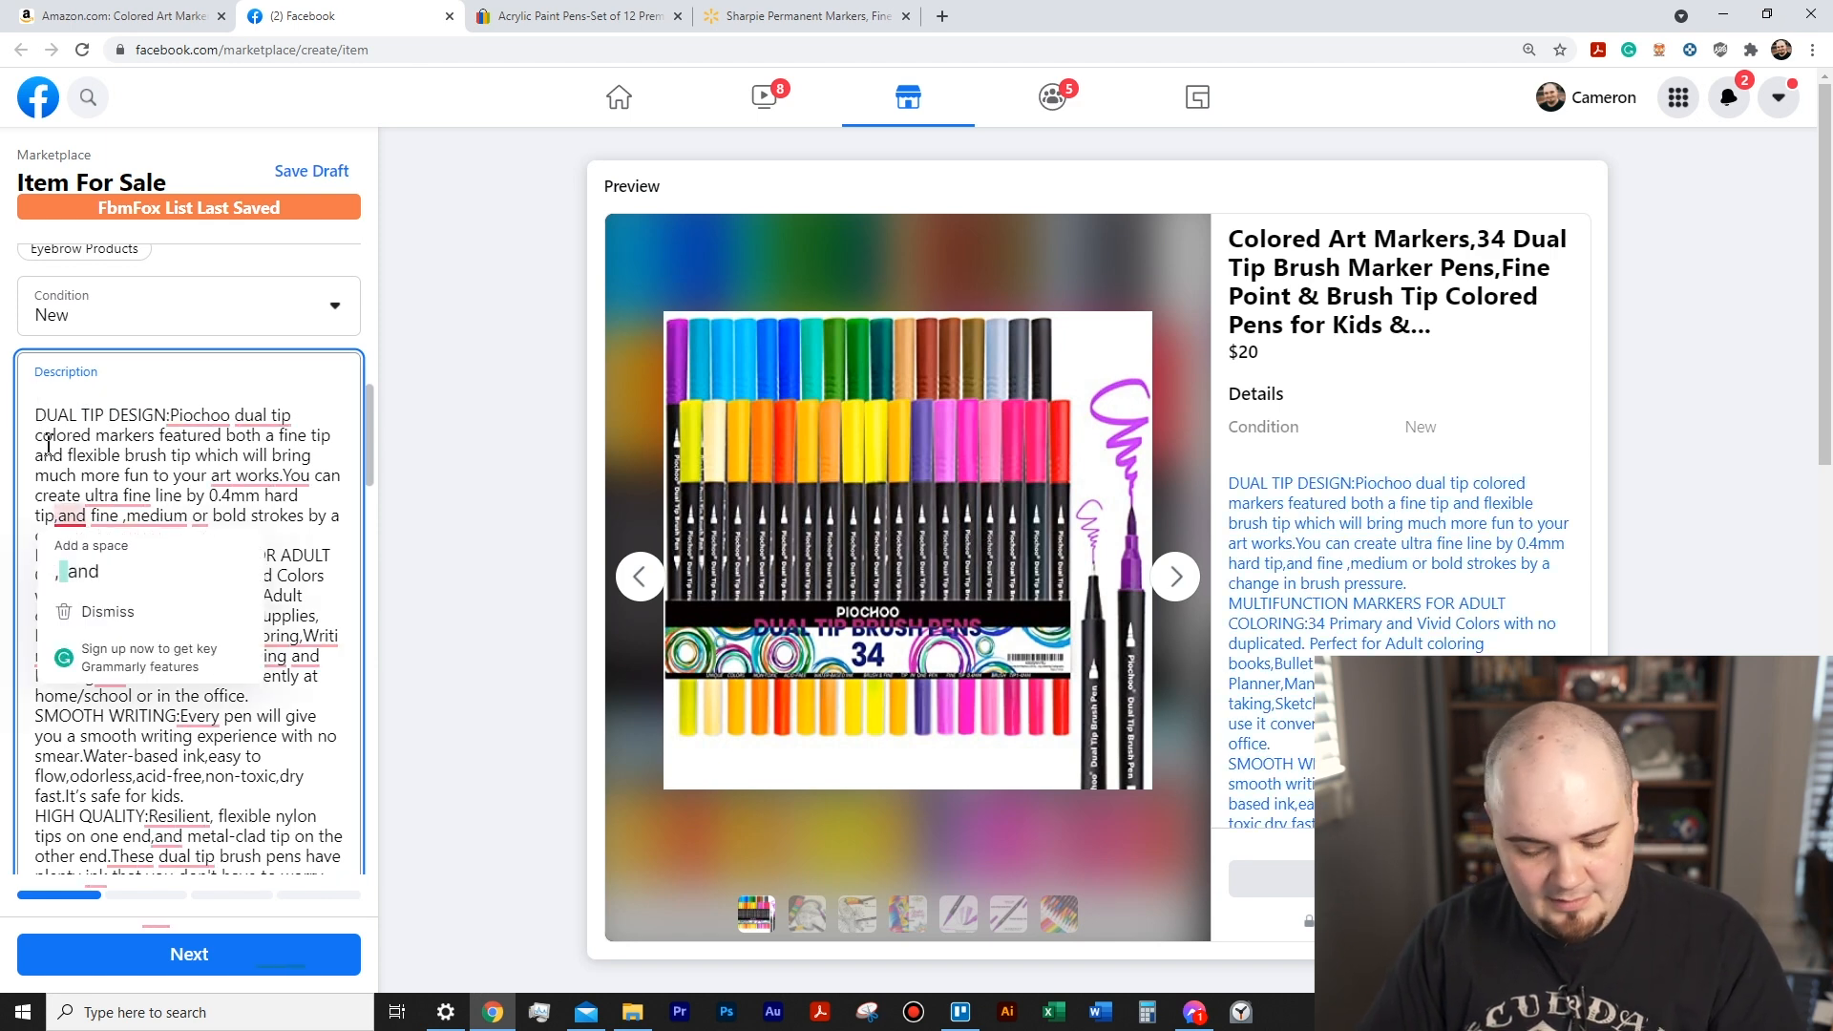
key(Delete)
click(31, 537)
key(Return)
click(34, 622)
key(Return)
scroll(34, 632, down, 1)
key(Return)
click(33, 669)
key(Return)
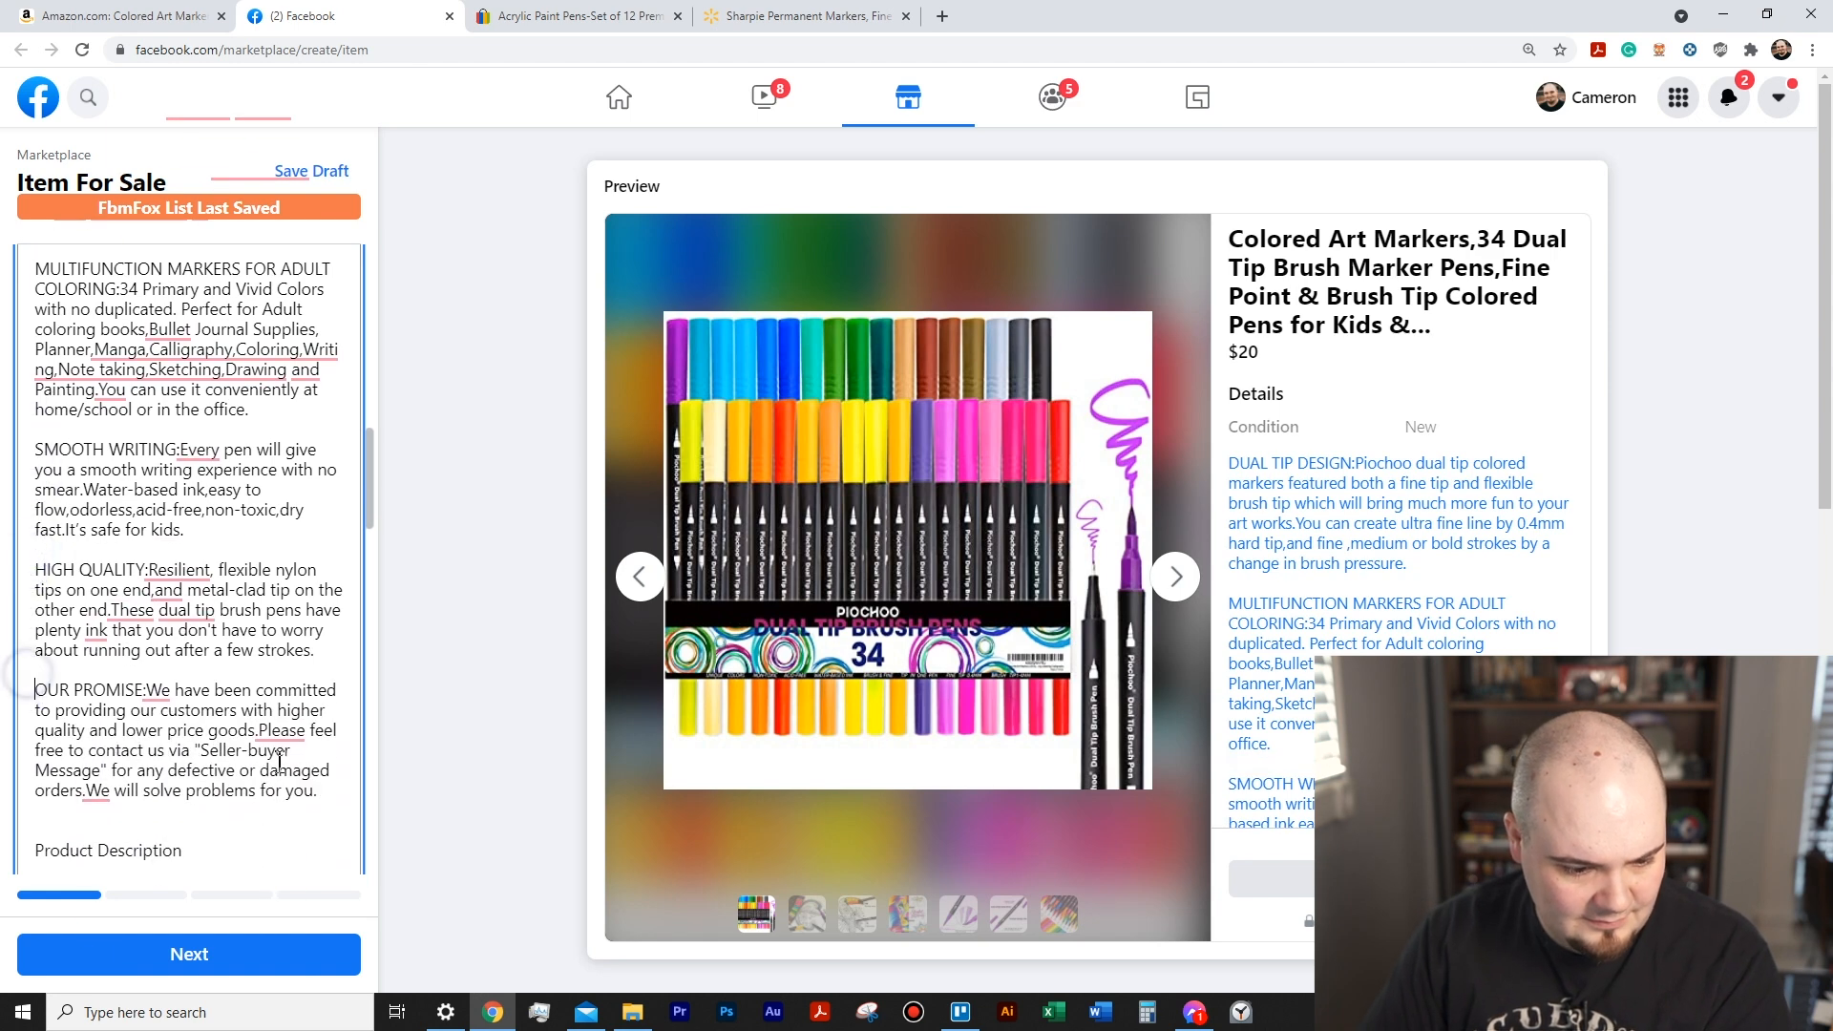
- Delete the OUR PROMISE paragraph and the Product Description section from the end of the listing description
mouse_move(318, 795)
mouse_down()
mouse_move(36, 673)
mouse_move(426, 991)
mouse_up()
key(BackSpace)
key(BackSpace)
key(BackSpace)
scroll(213, 704, up, 14)
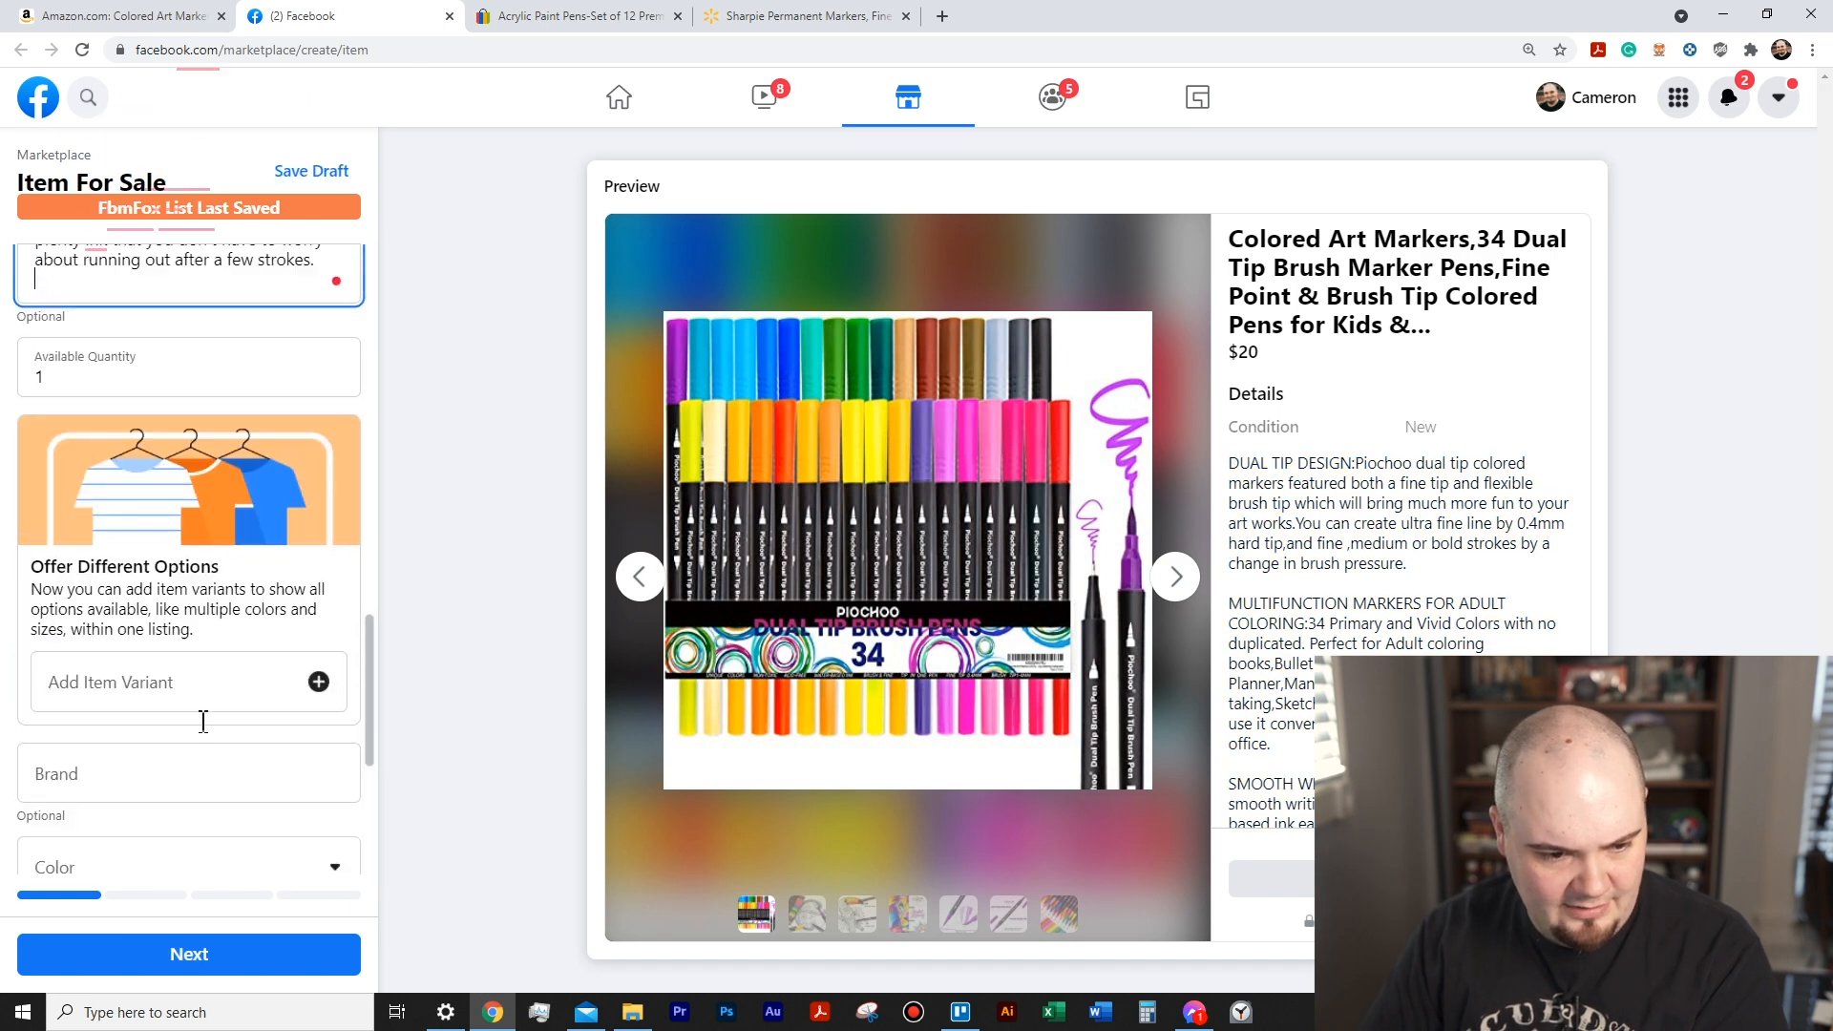
- Set the available quantity to 10, hide the listing from friends, and continue to the delivery settings
scroll(201, 742, down, 10)
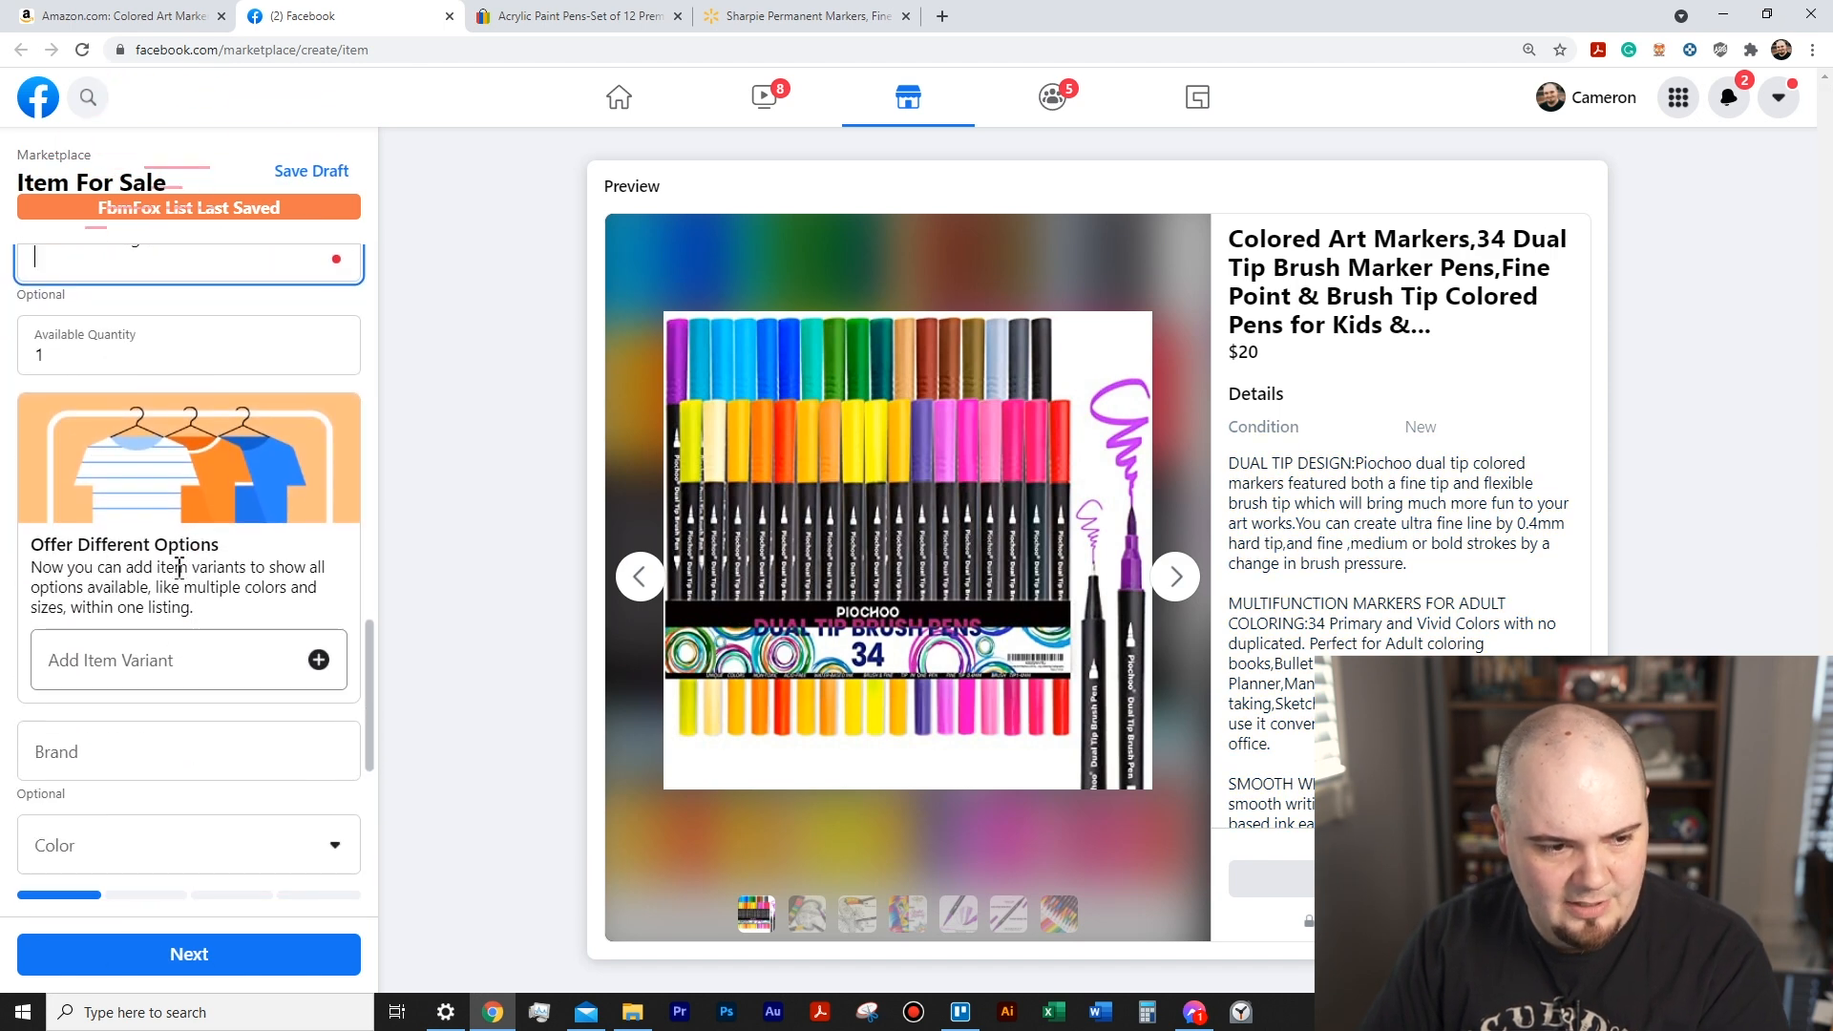
click(109, 352)
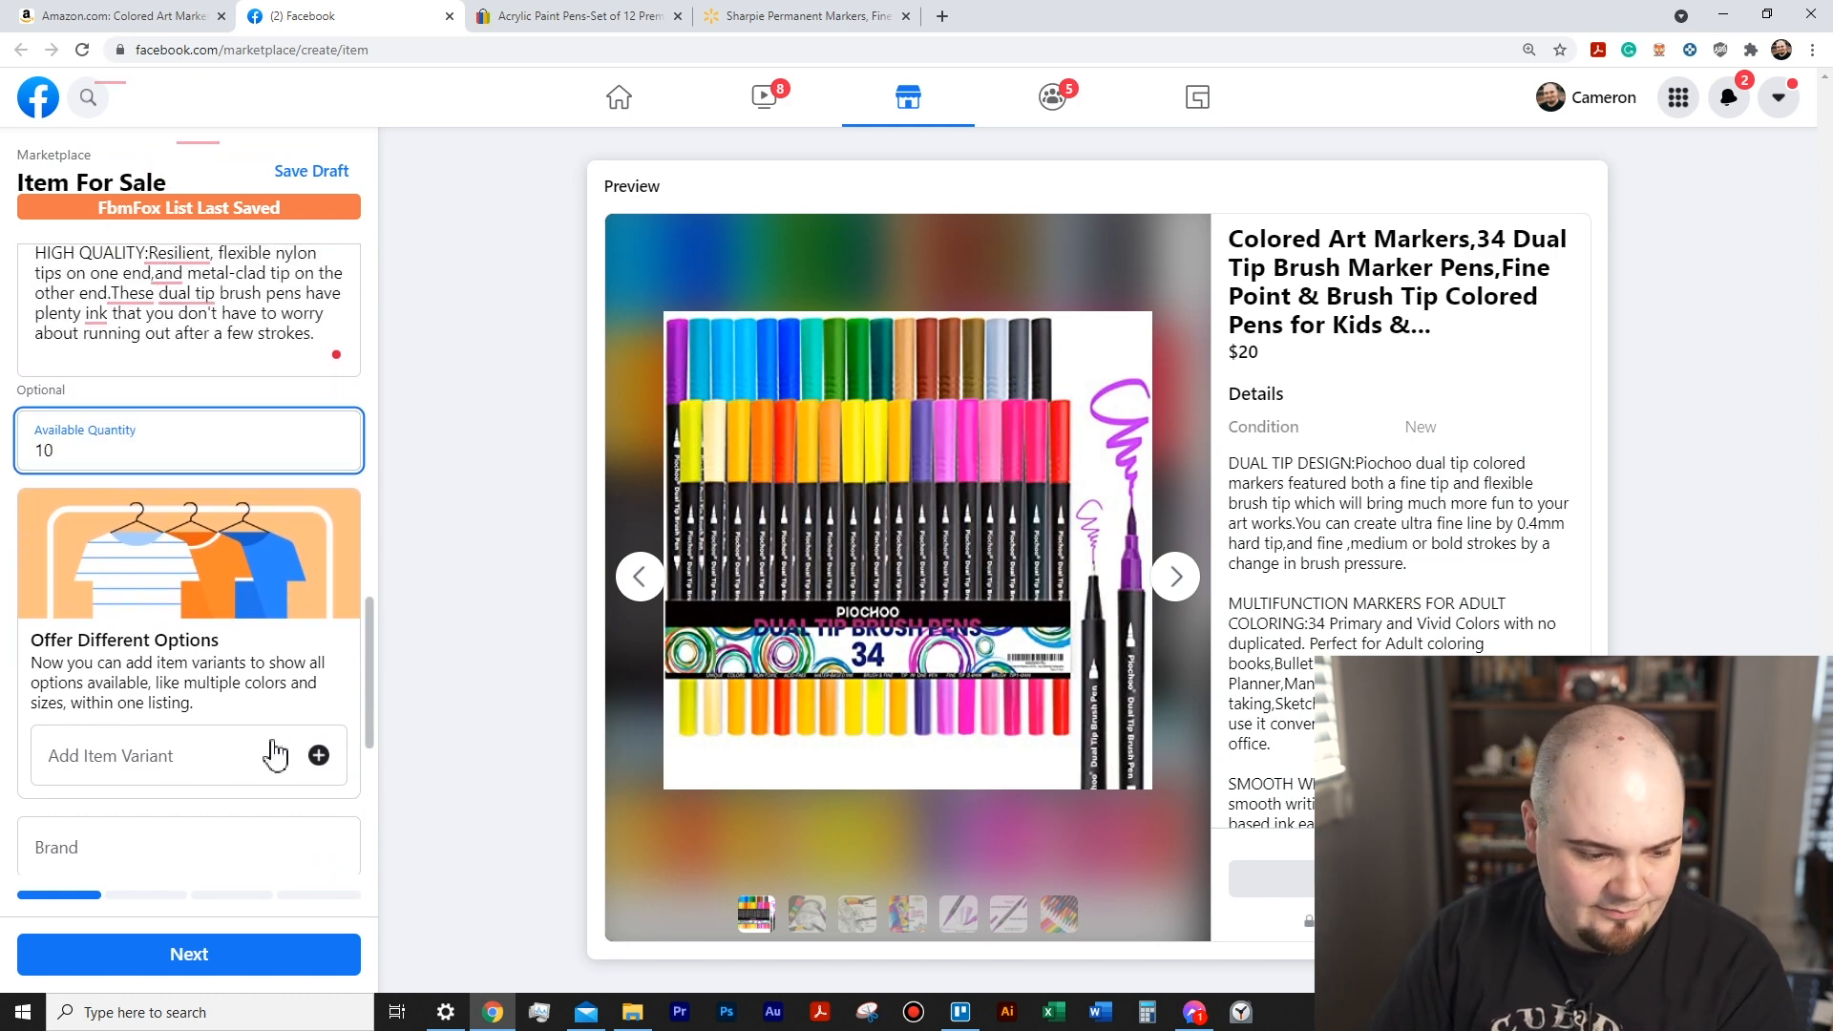
scroll(274, 750, down, 5)
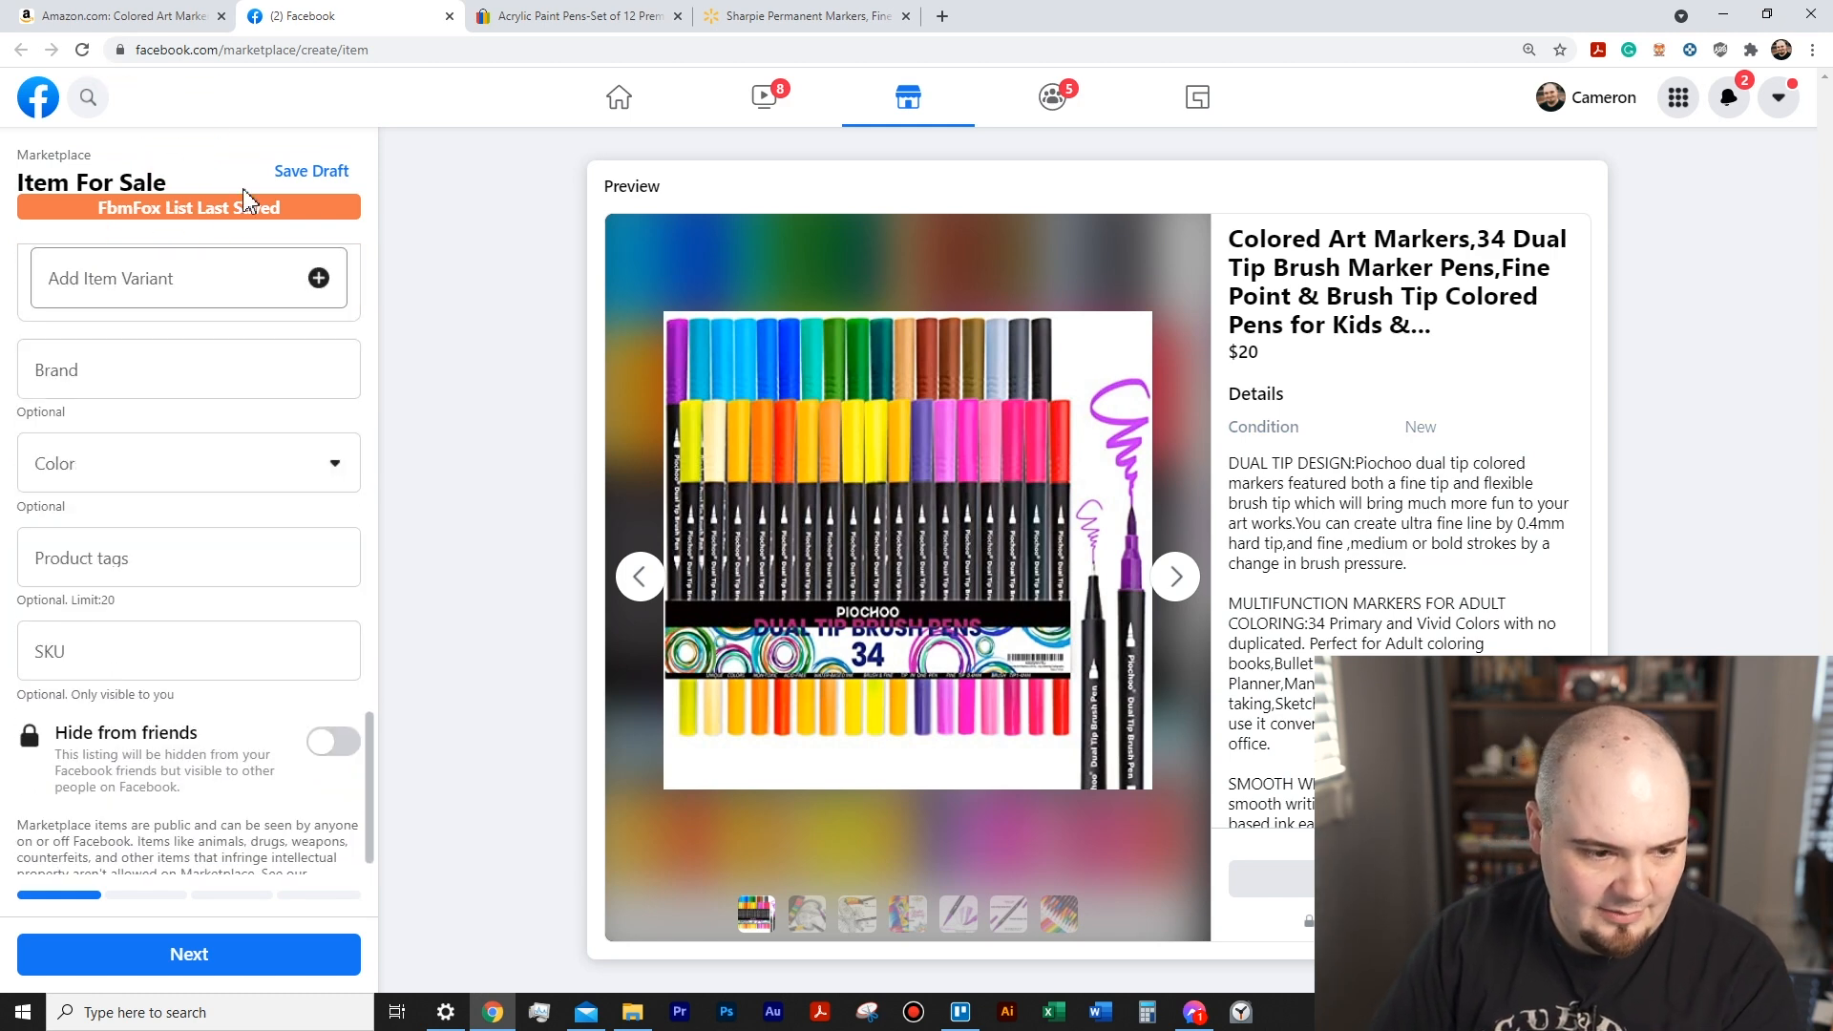
click(336, 741)
scroll(263, 714, down, 1)
click(269, 958)
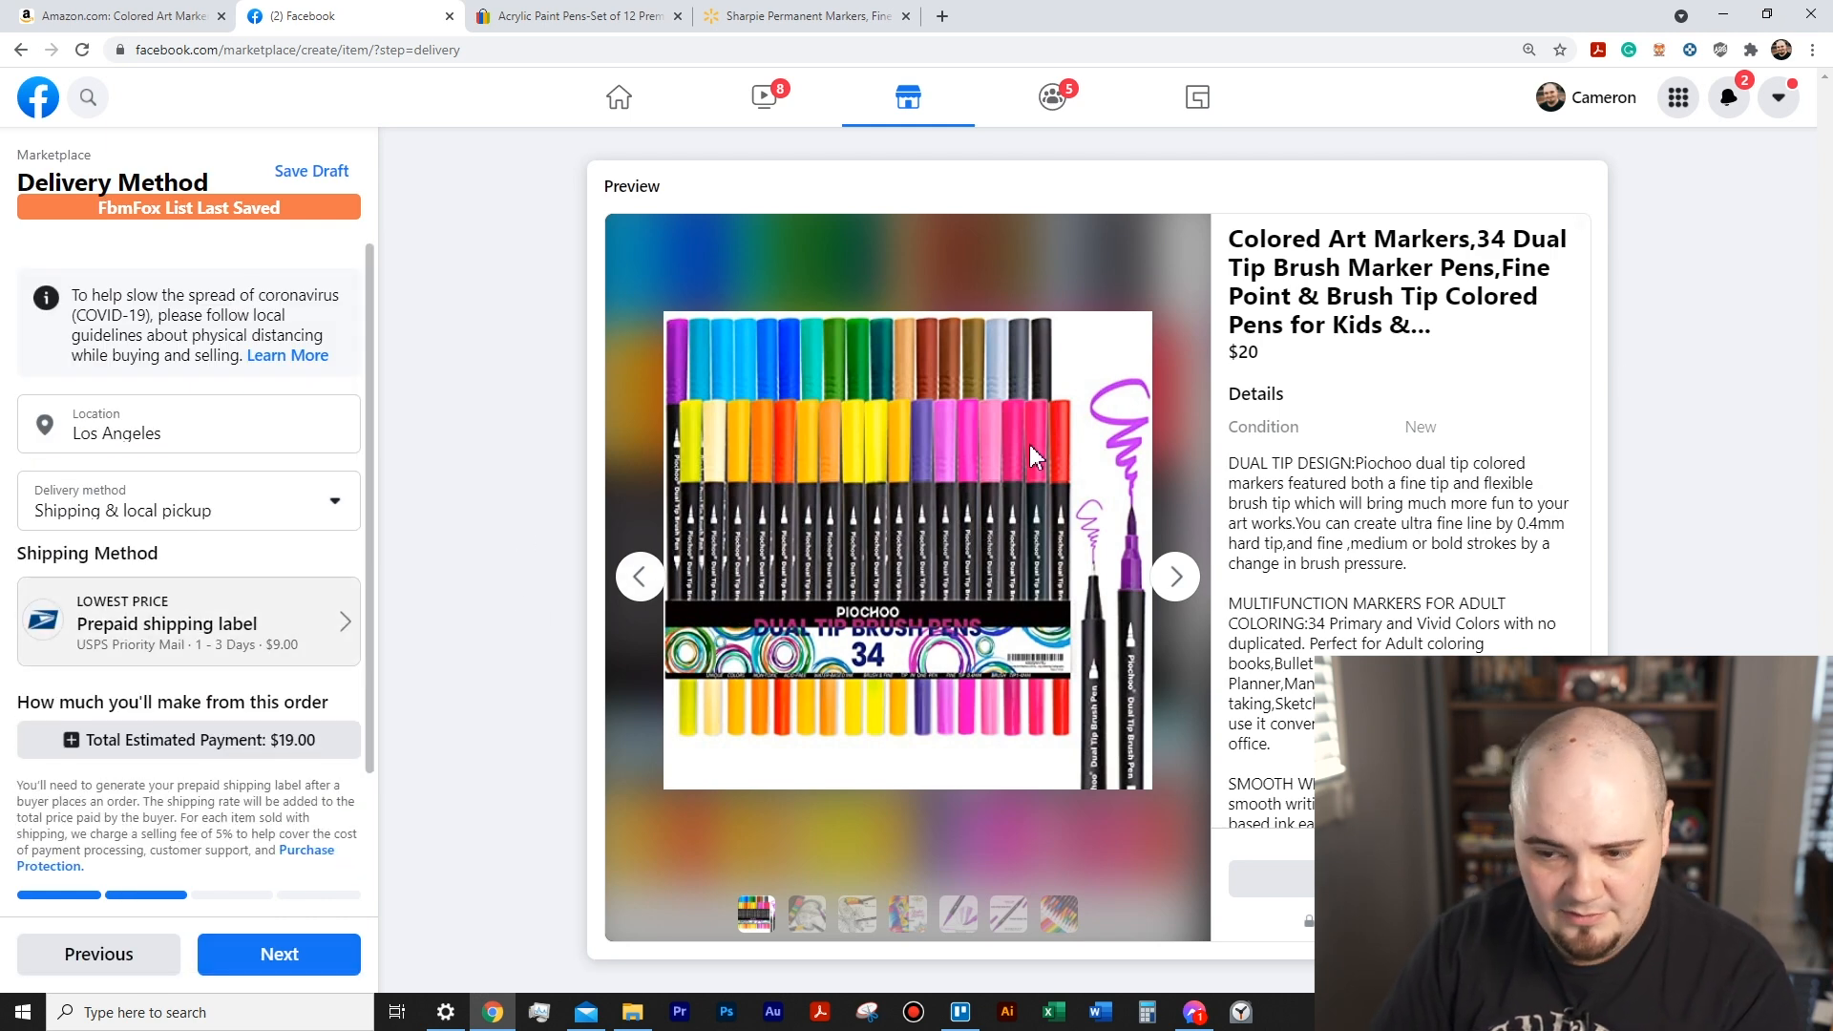
- Set the delivery method to Shipping only and the shipping option to Use your own shipping label
click(327, 520)
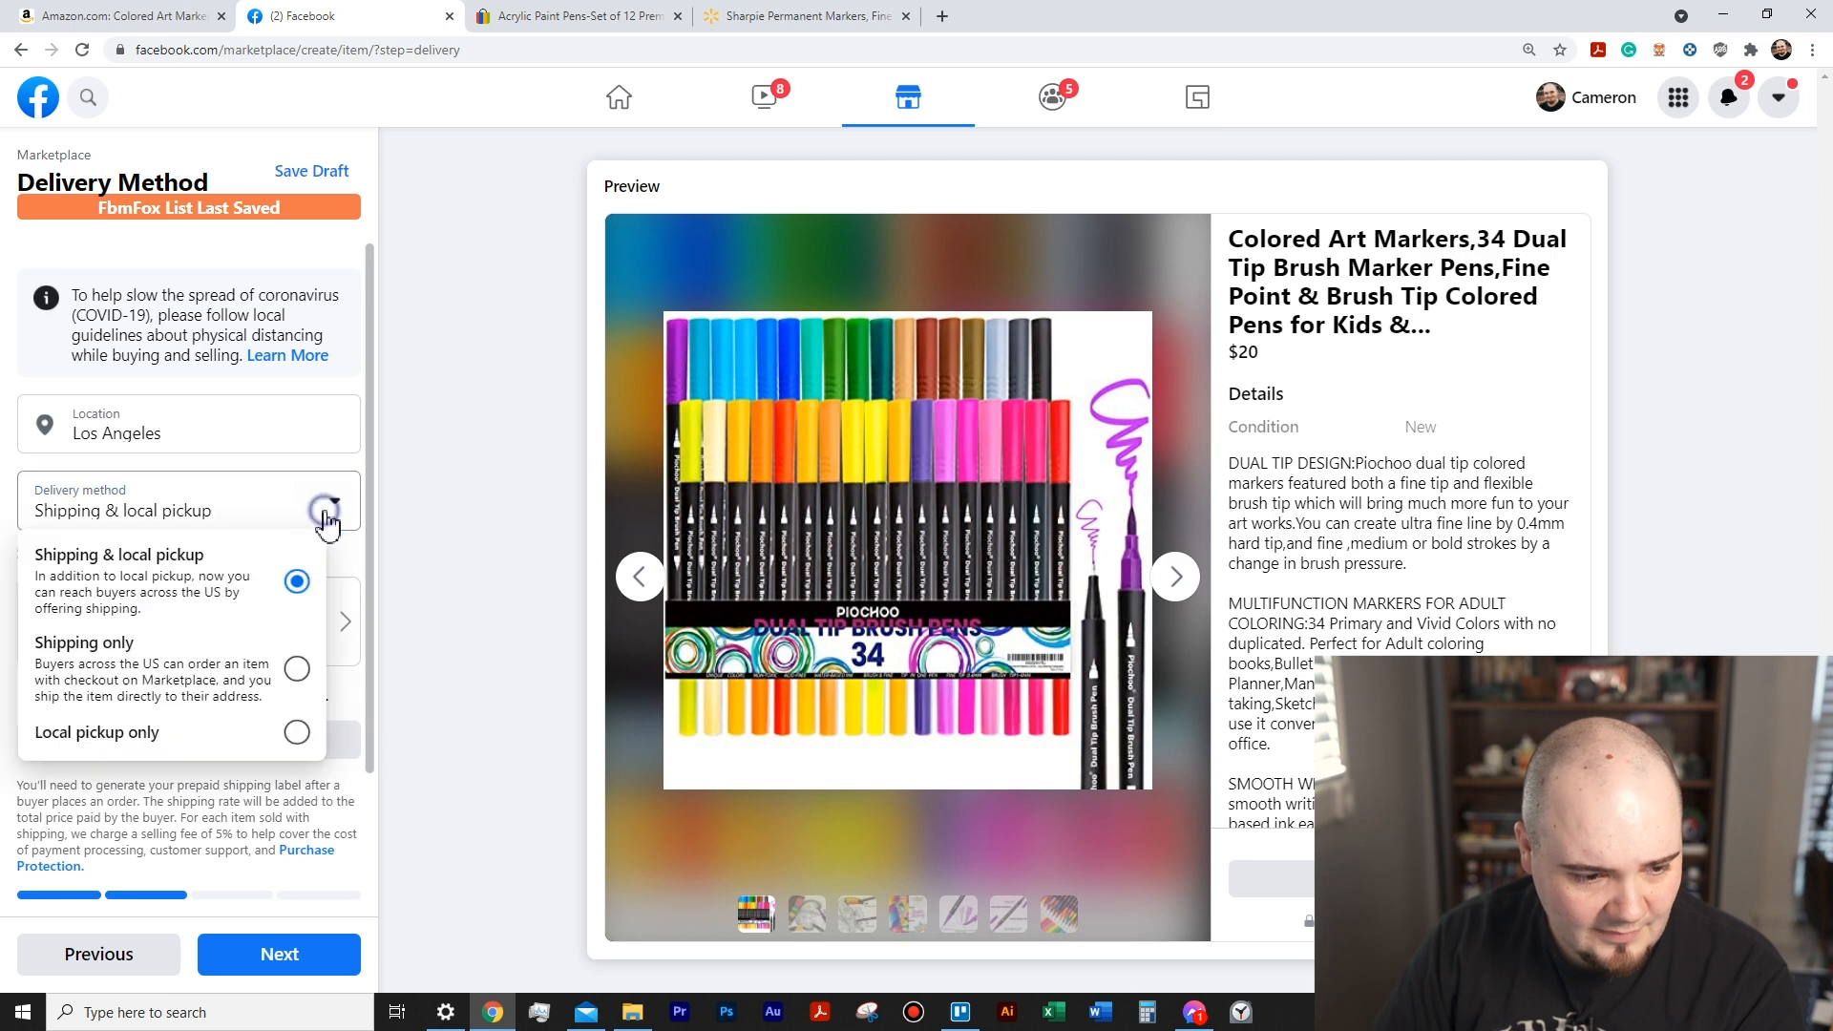
click(286, 659)
click(307, 630)
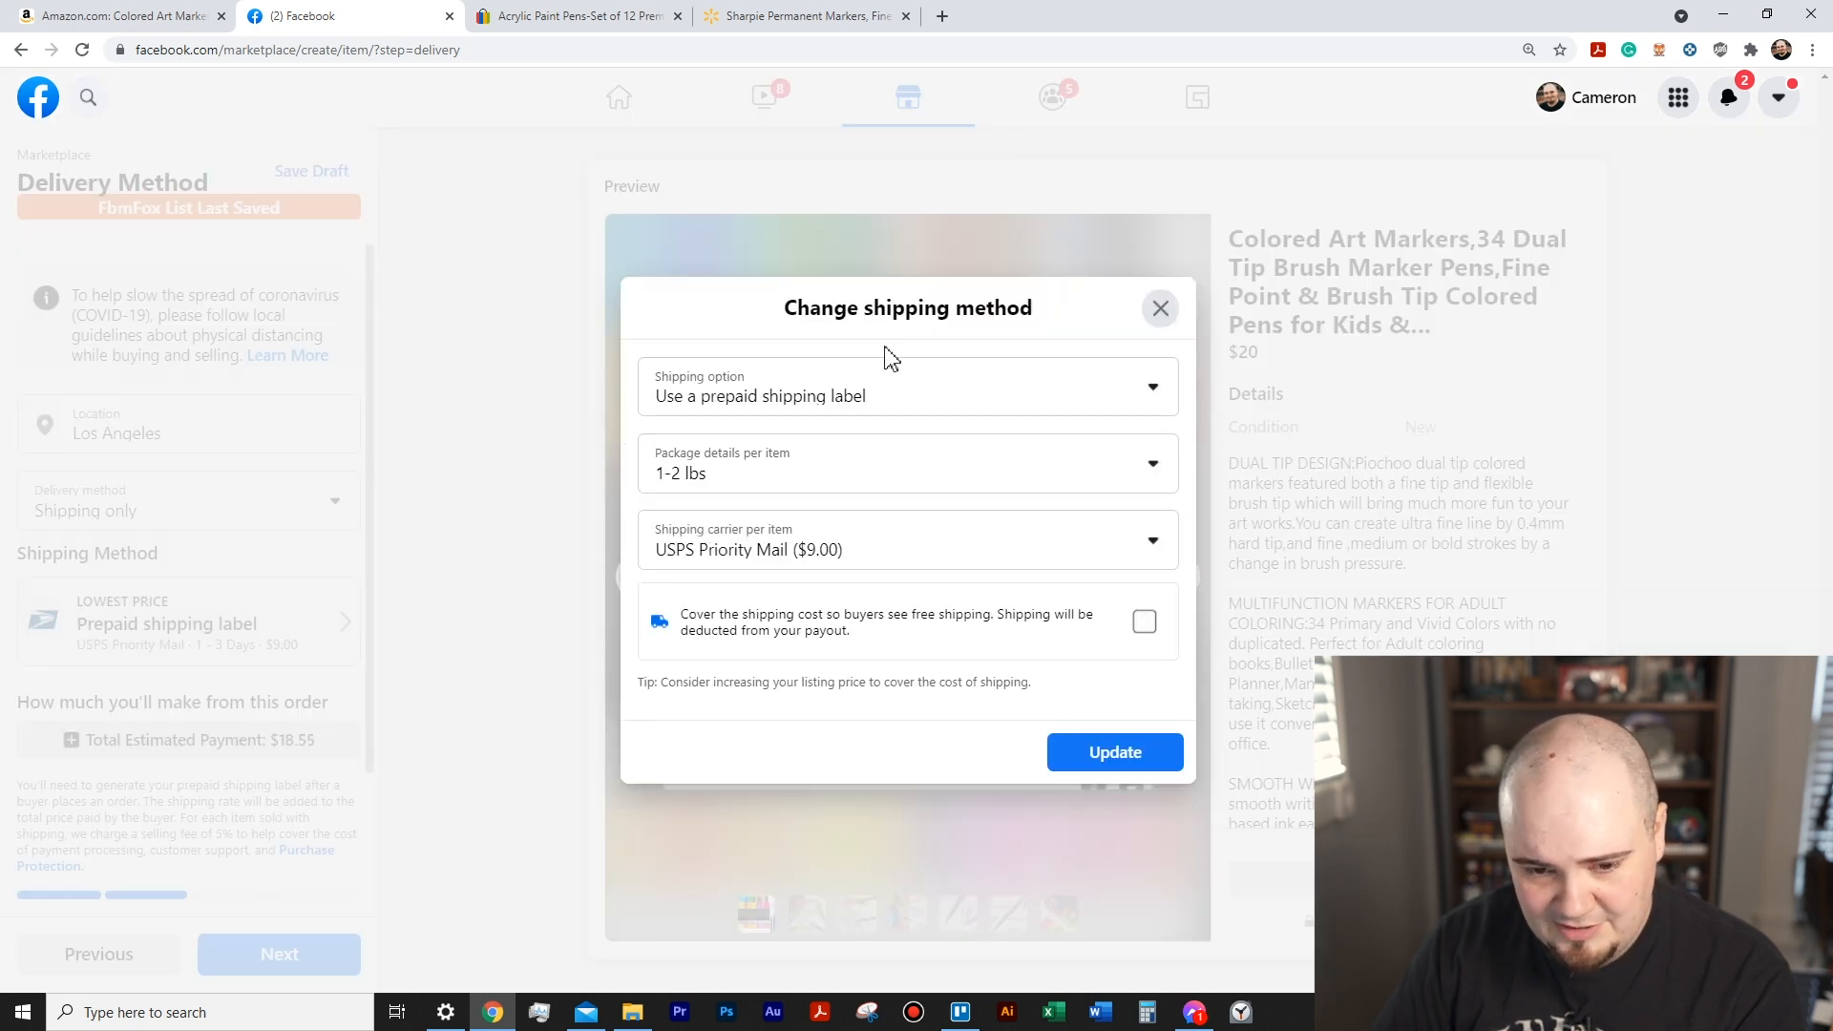
click(1010, 392)
click(916, 444)
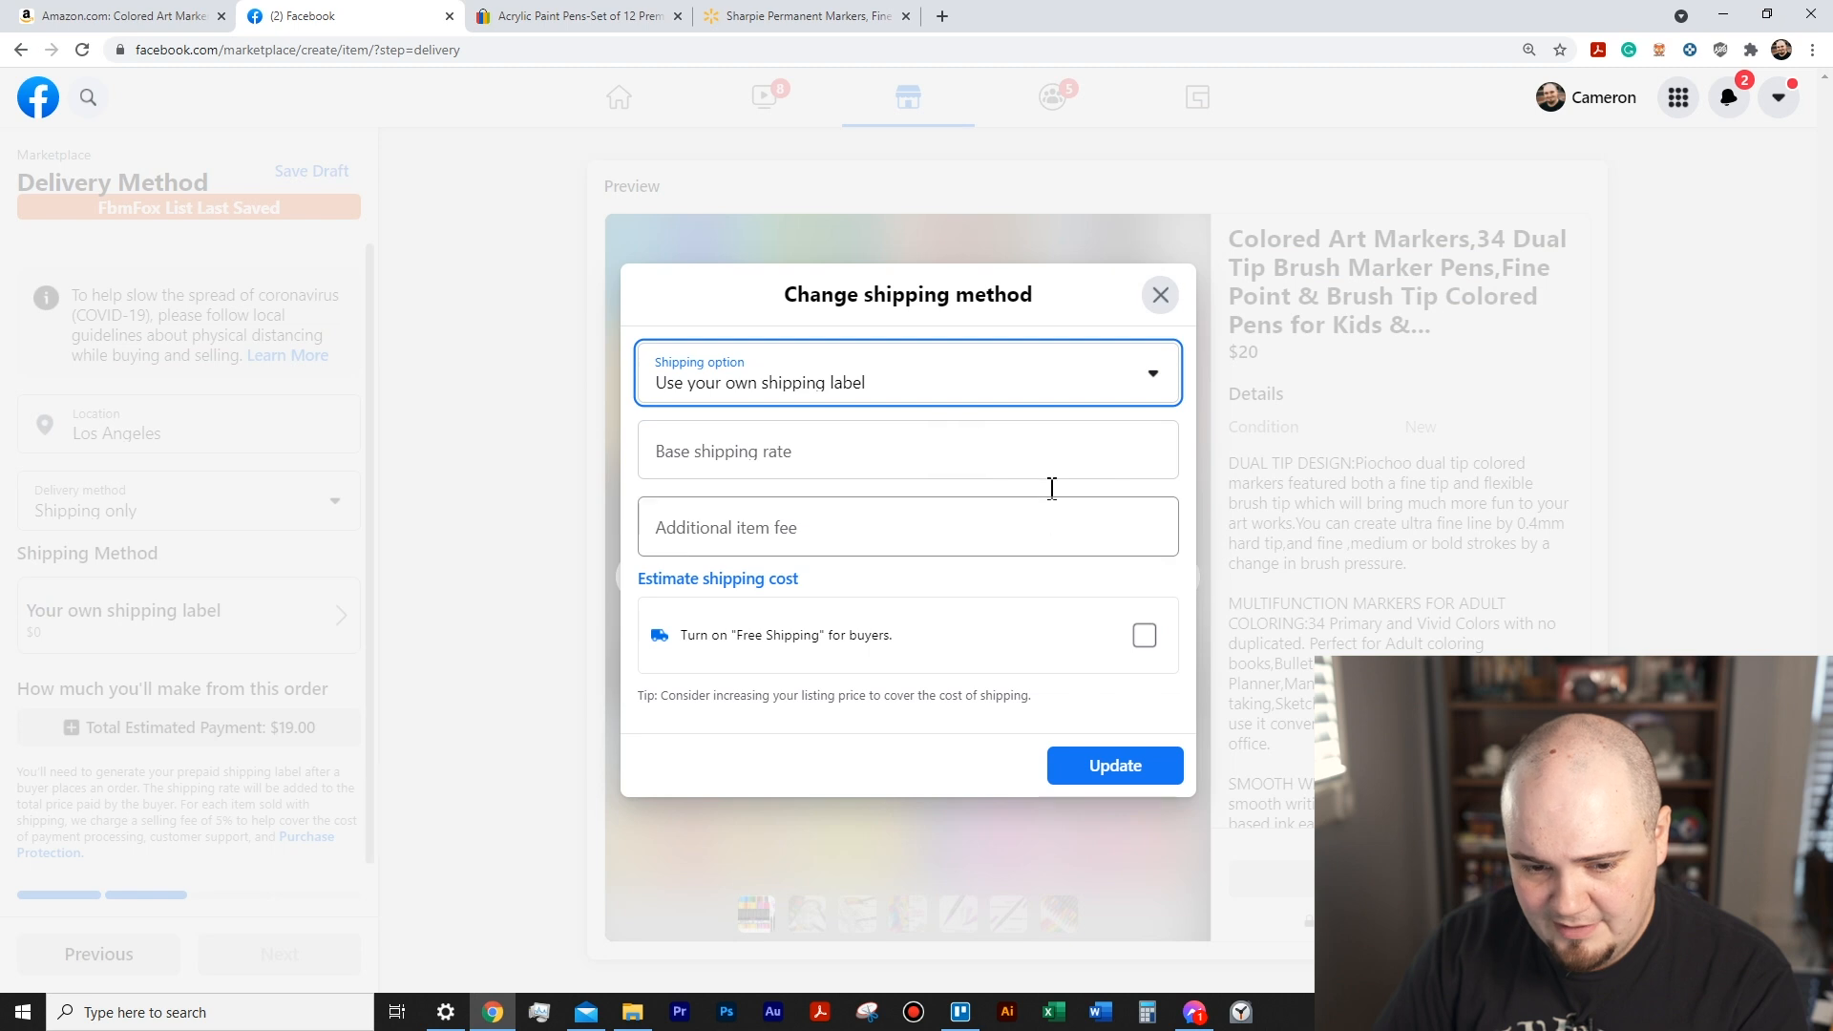
- Set the base shipping rate and additional item fee to $0, turn on Free Shipping for buyers, and update the shipping method
click(904, 462)
text(0)
click(888, 527)
text(0)
click(1143, 636)
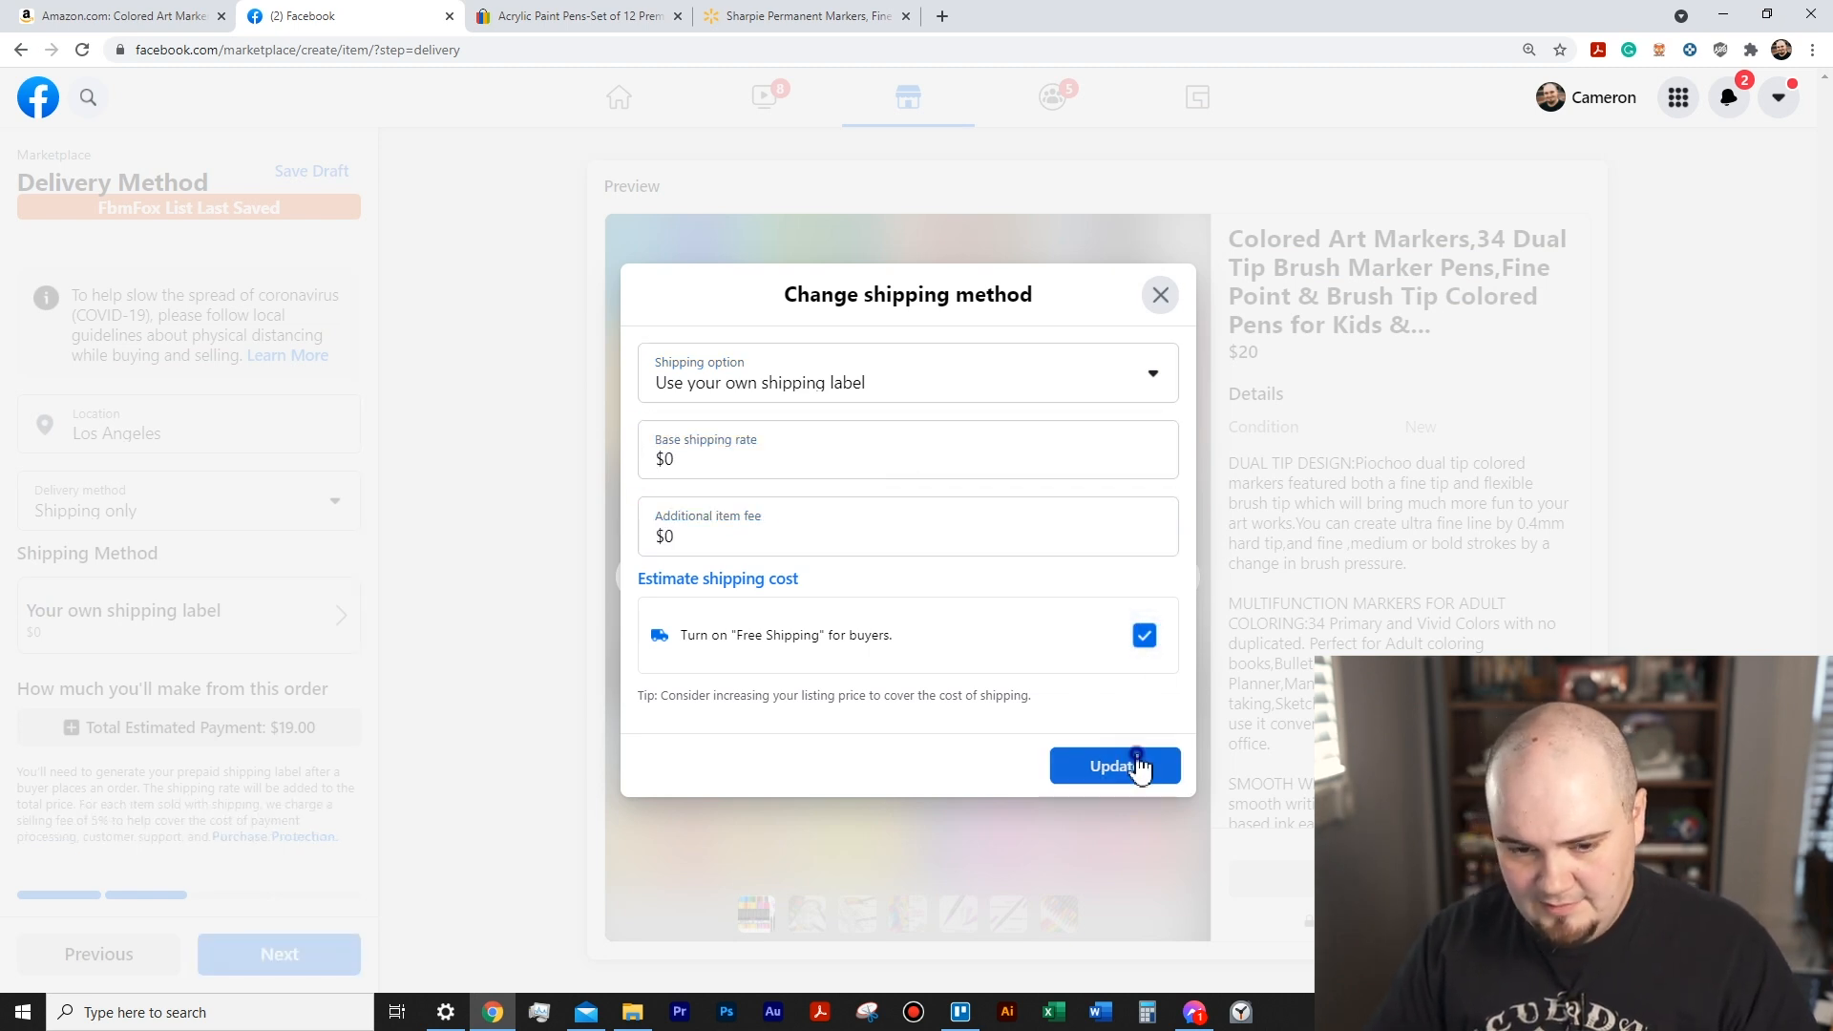
click(1113, 765)
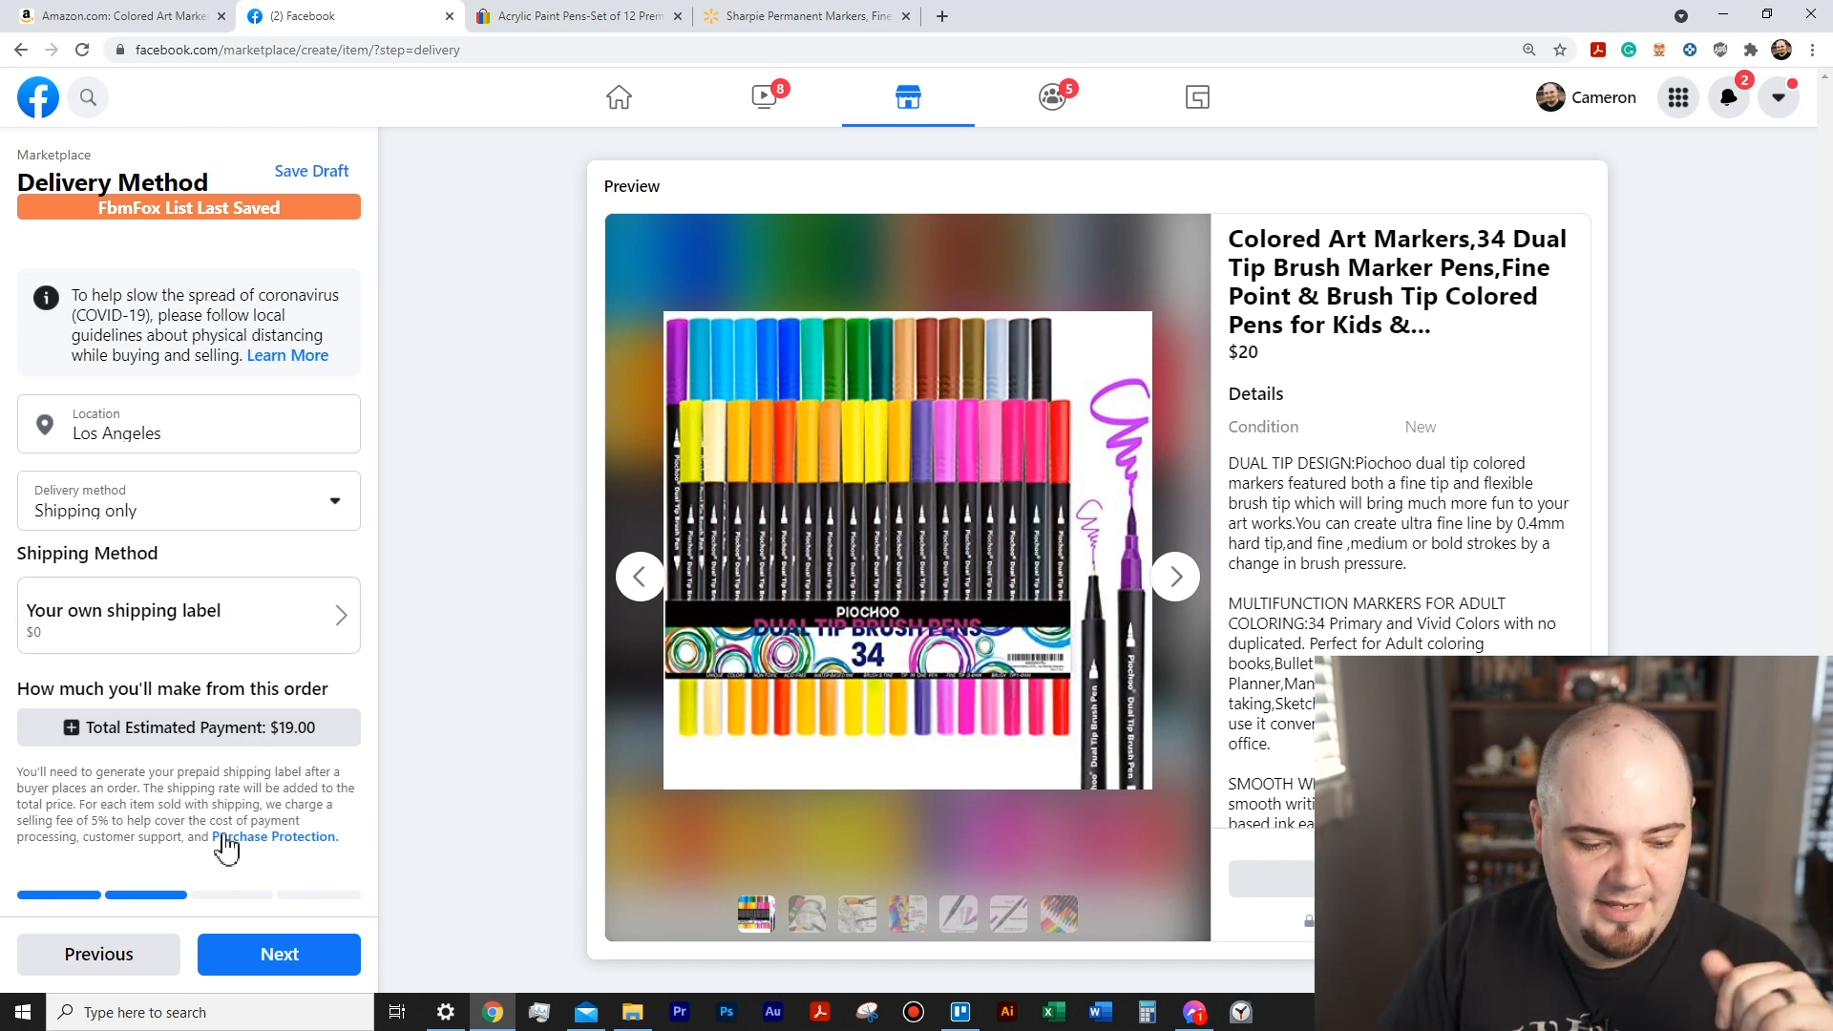
- Publish the Colored Art Markers listing without allowing offers and dismiss the new notification
click(309, 962)
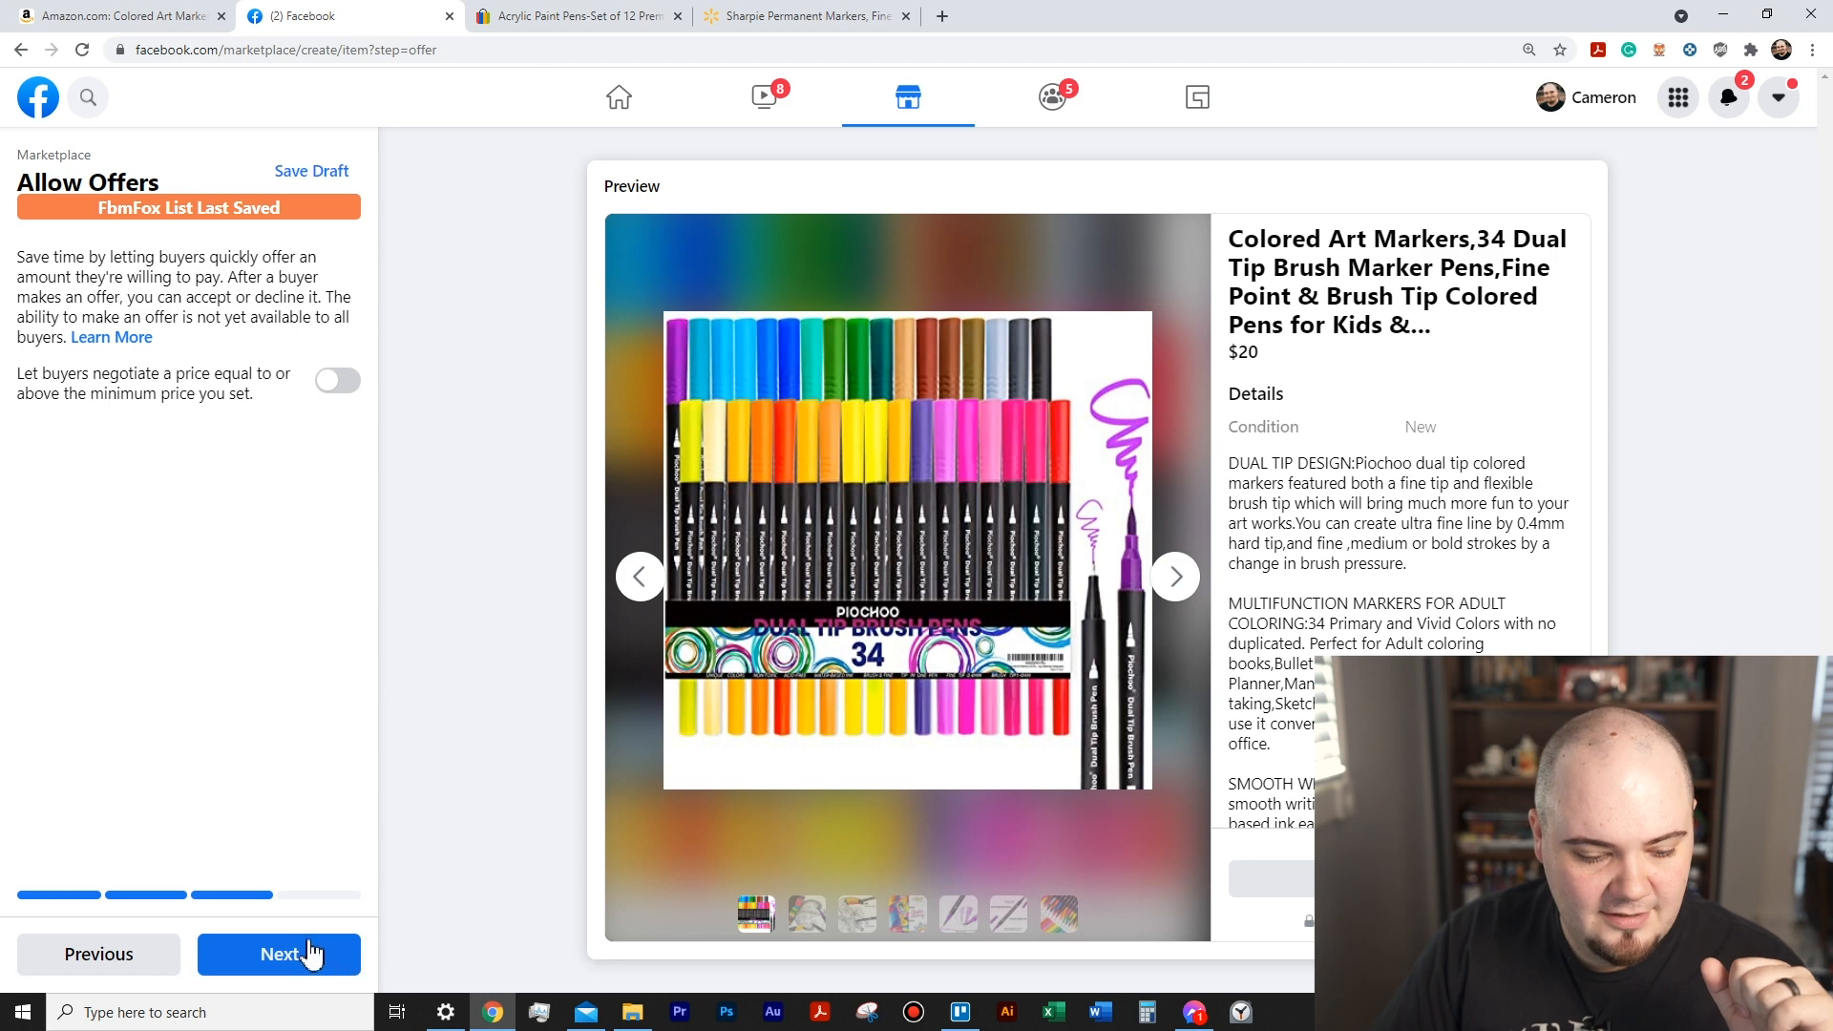
click(307, 964)
click(306, 964)
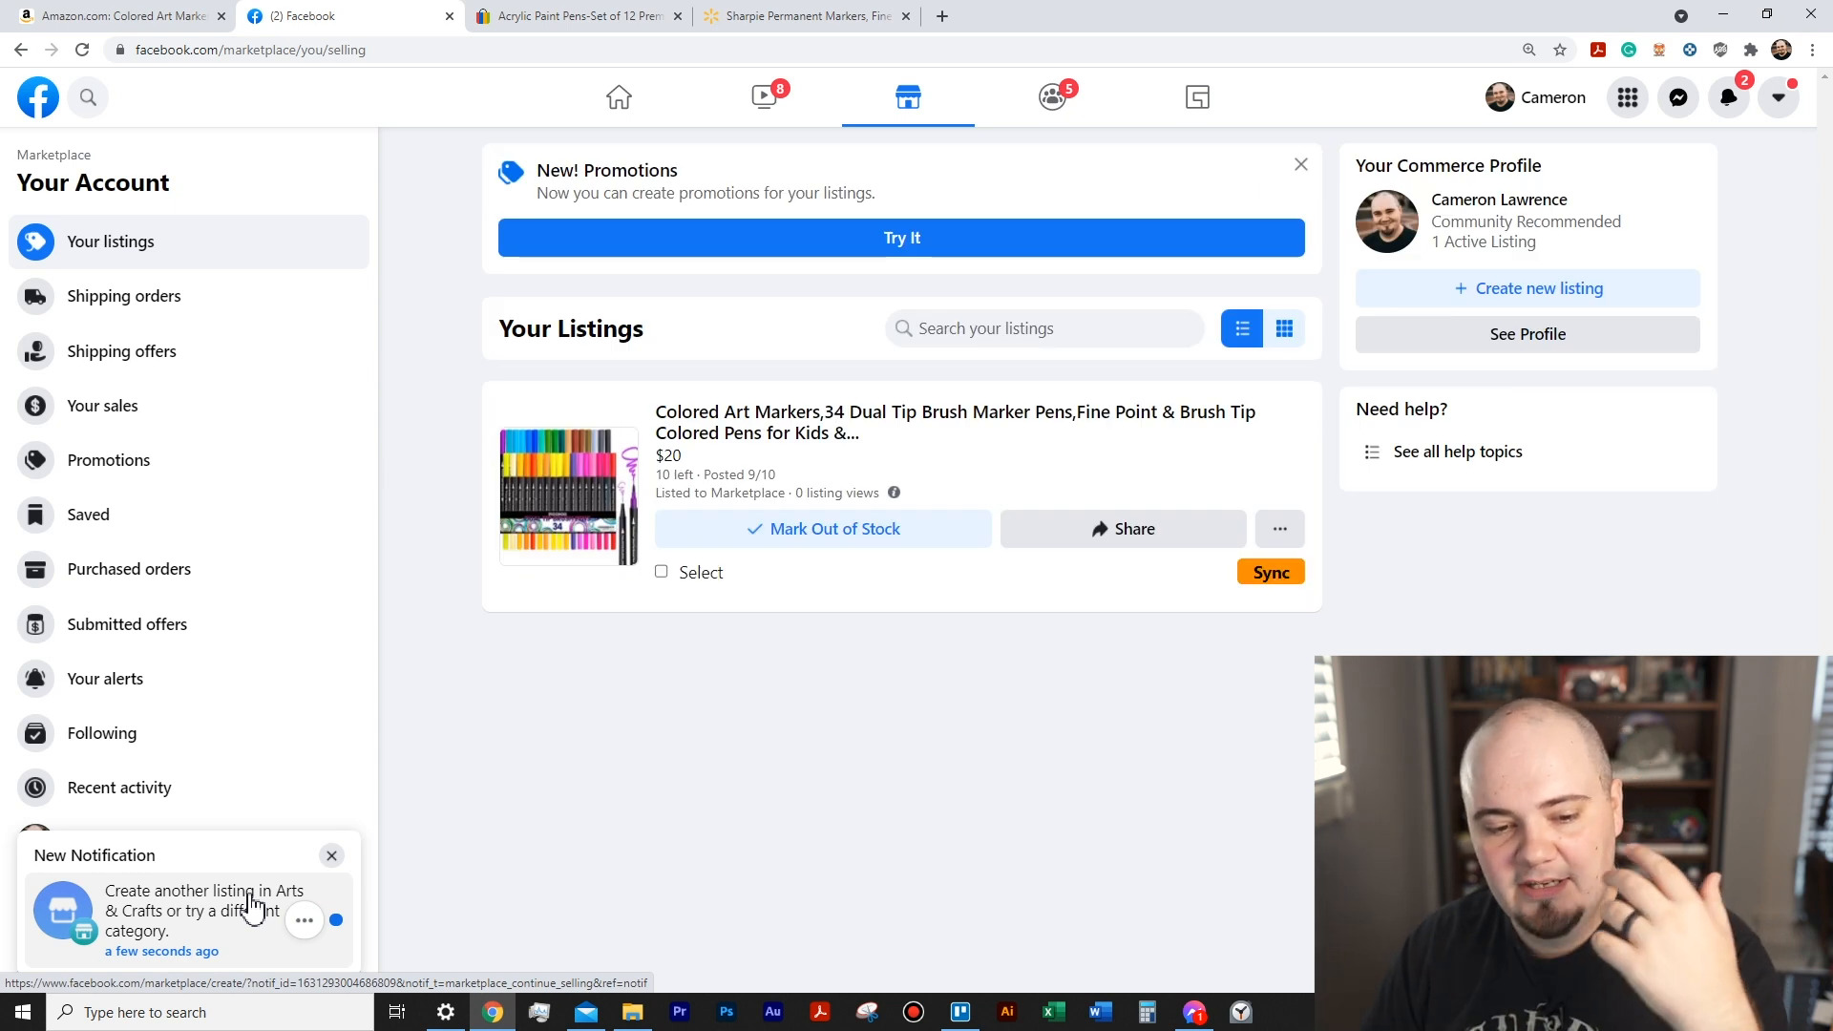
click(332, 855)
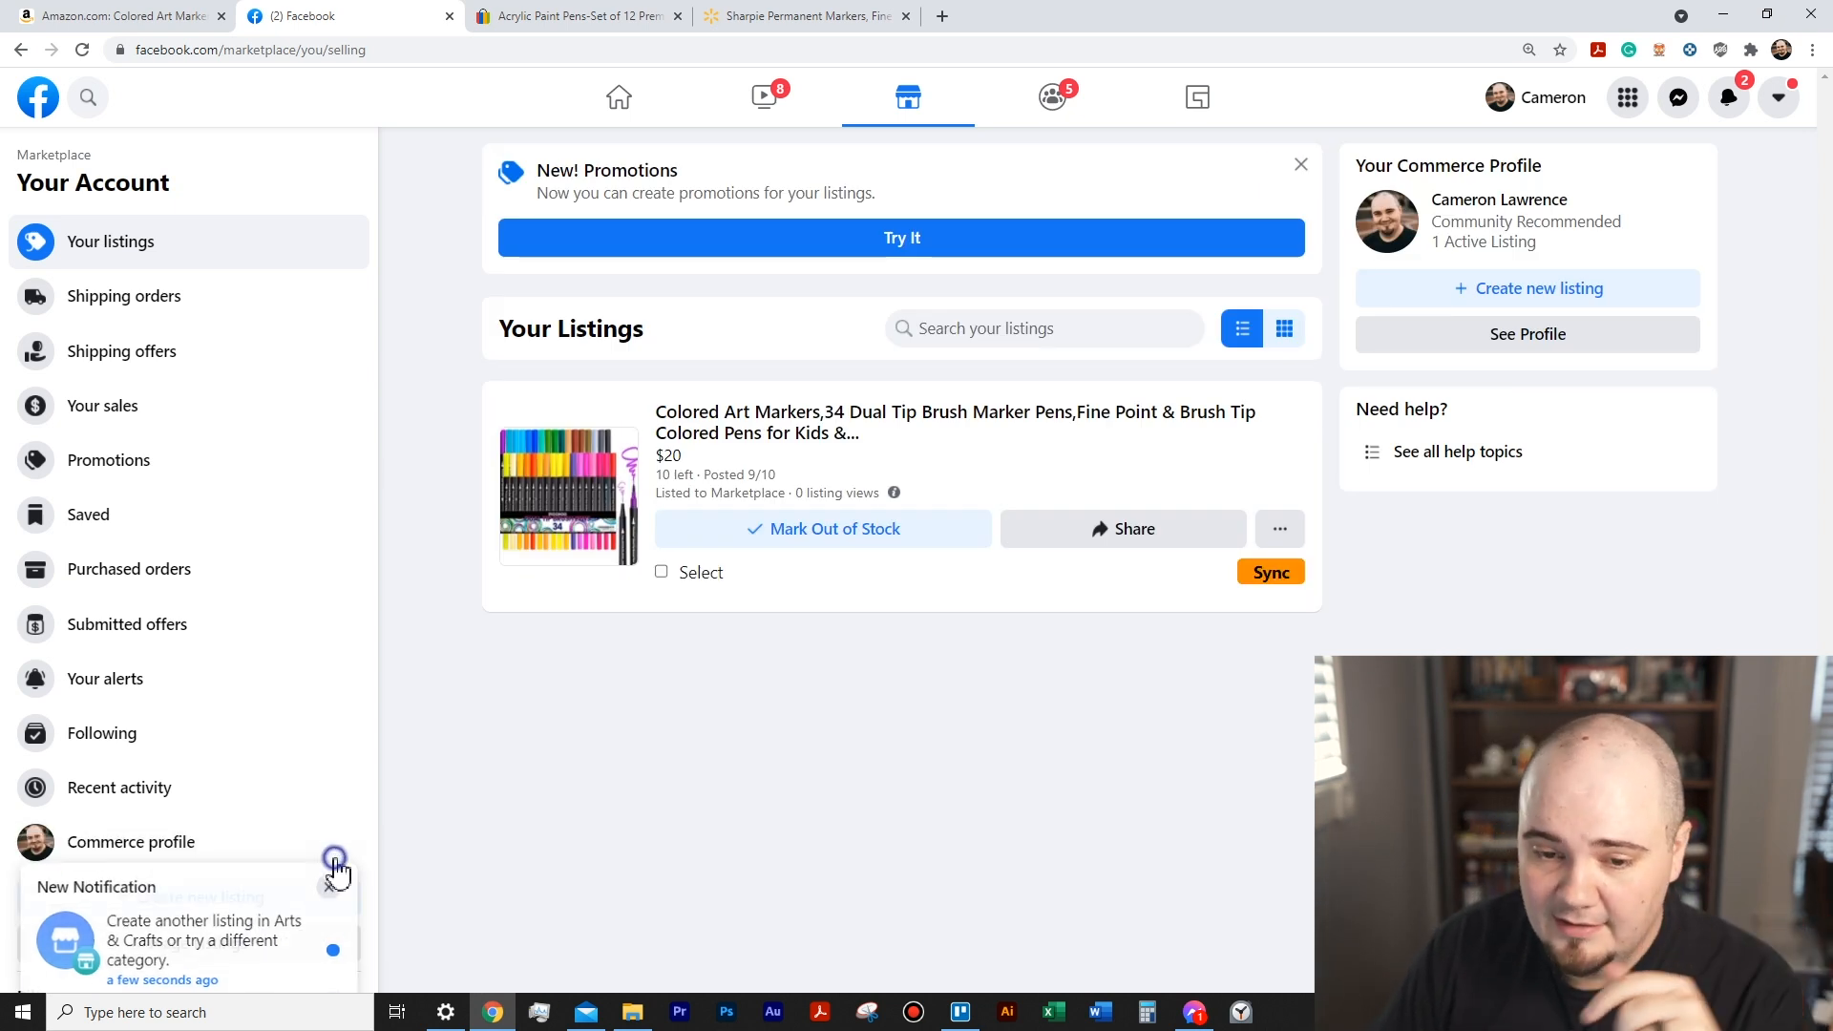
- Close the Amazon page and check the FbmFox lister's saved items from the eBay Acrylic Paint Pens page
click(581, 16)
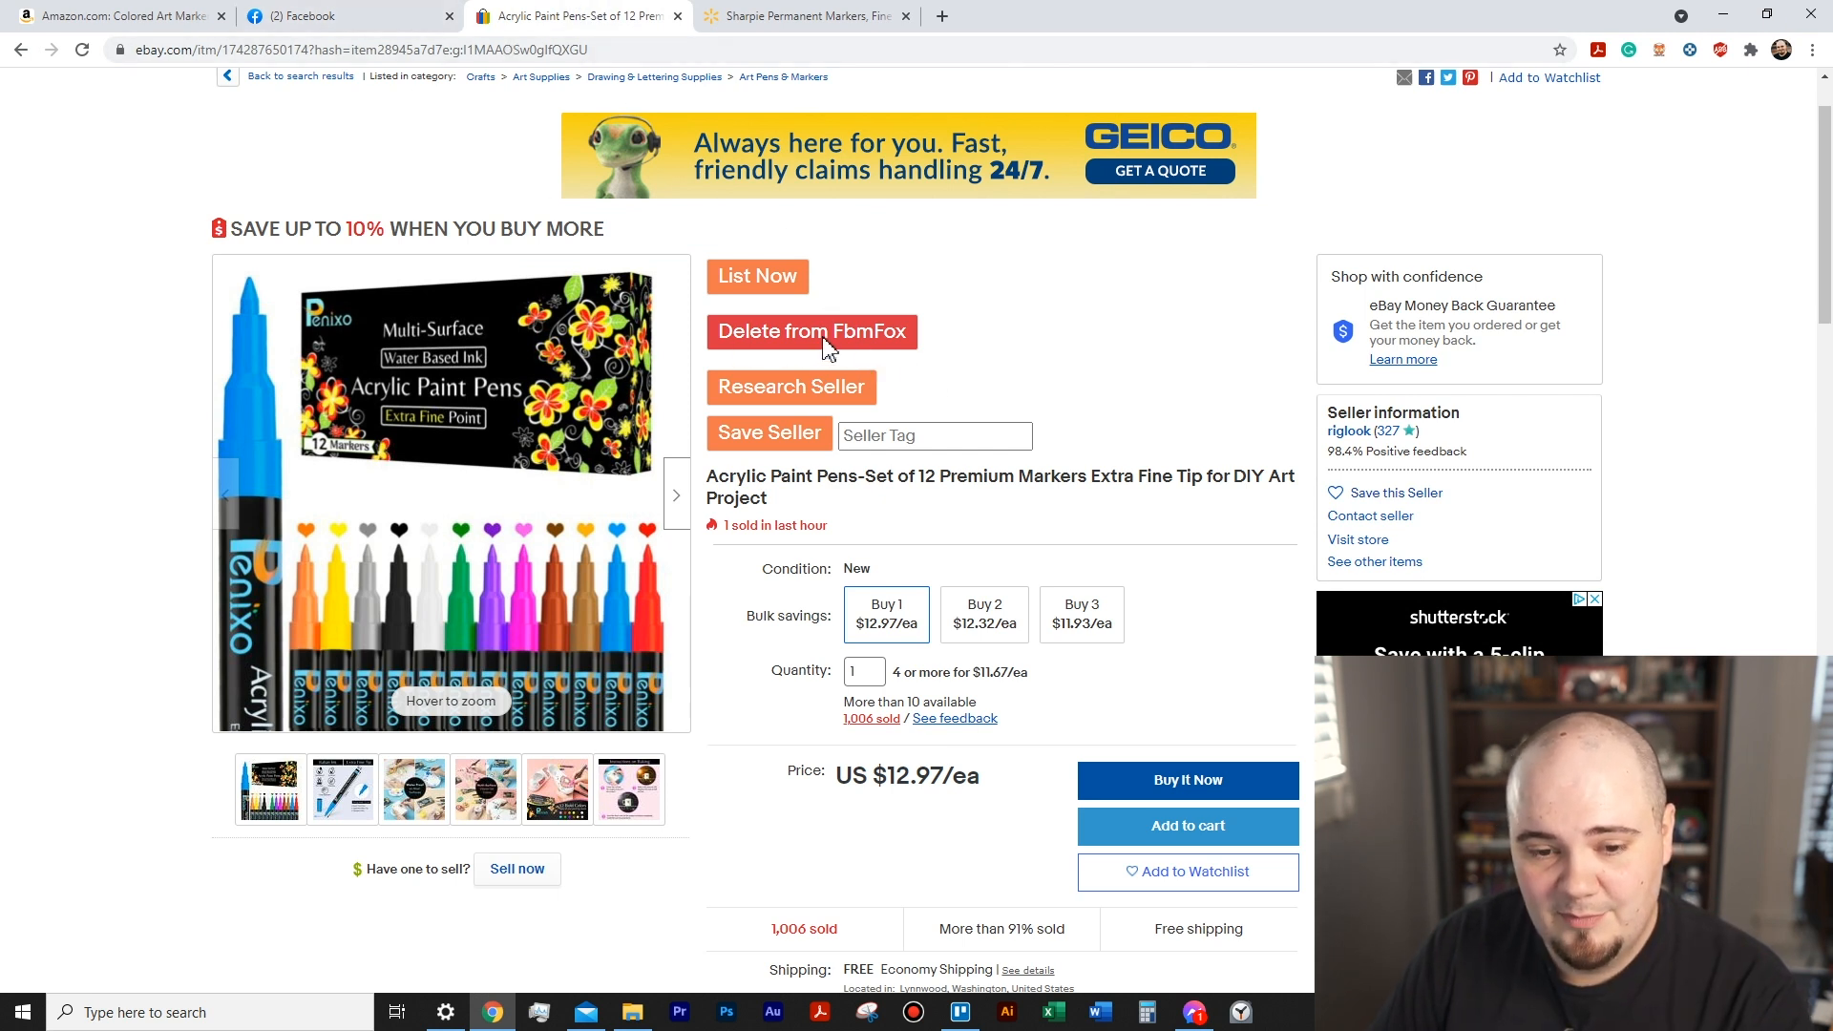
click(221, 16)
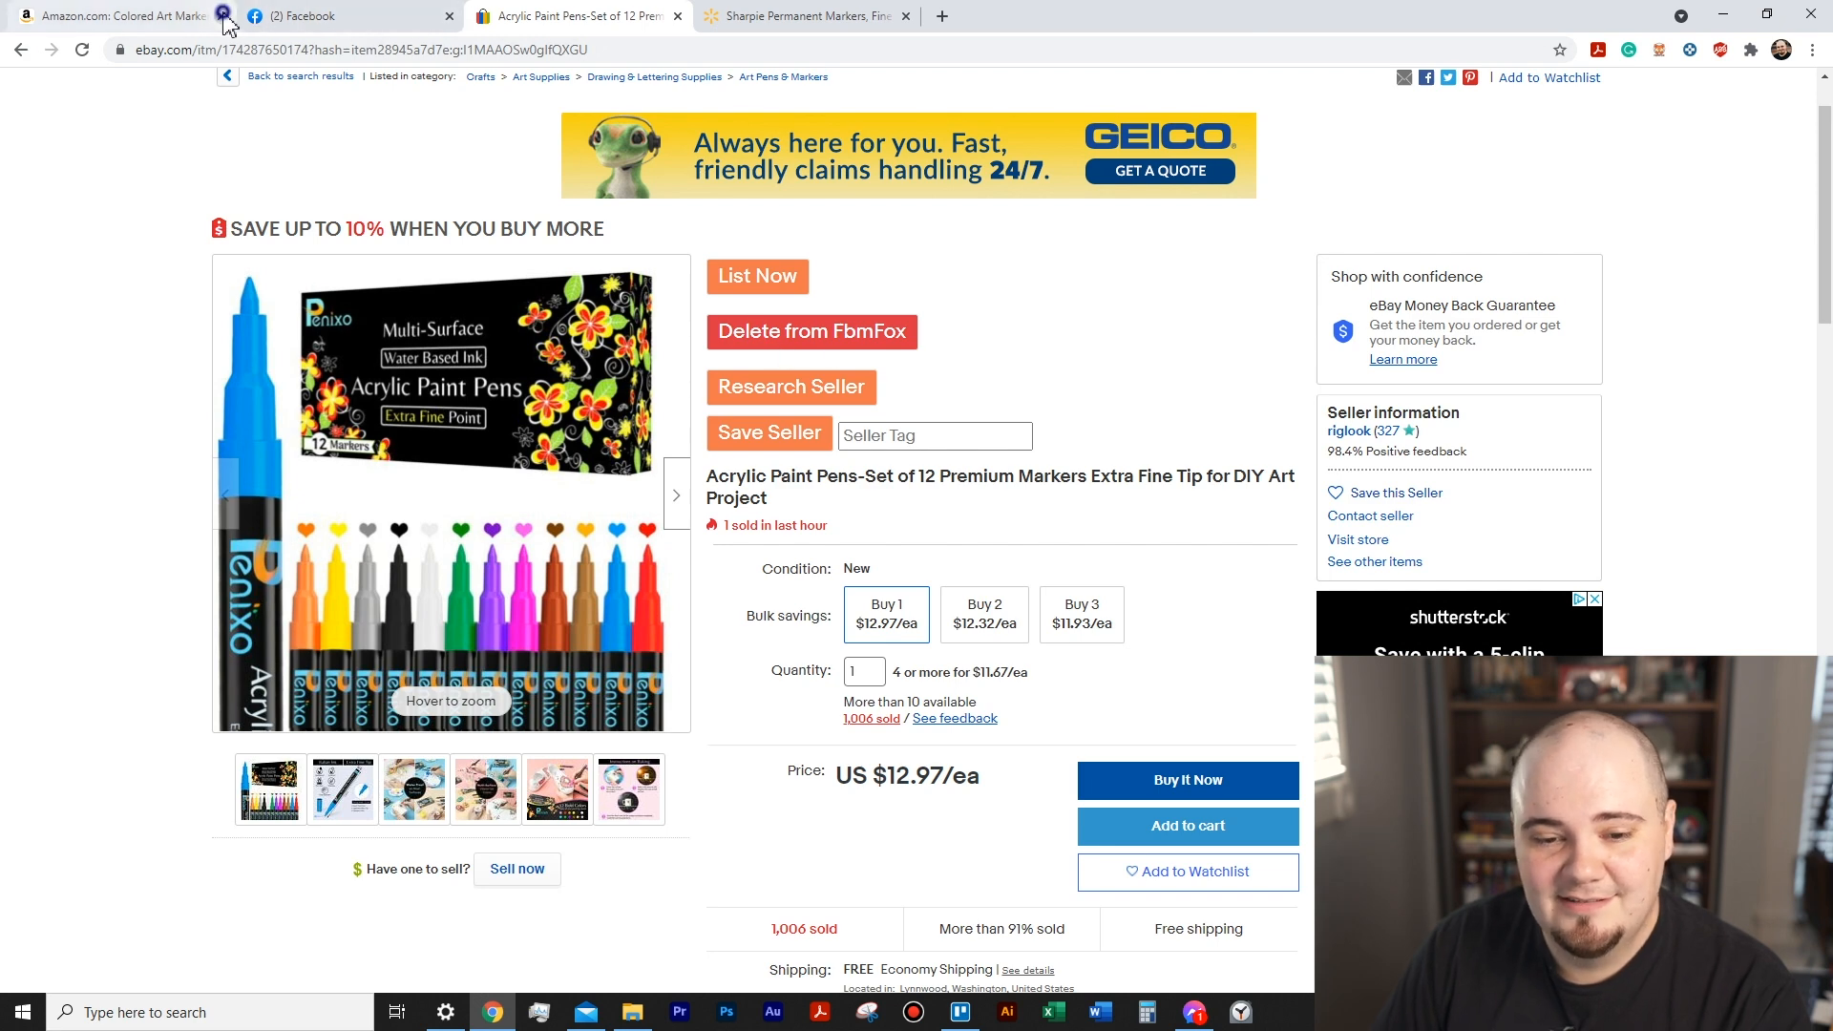
click(1659, 49)
click(1584, 446)
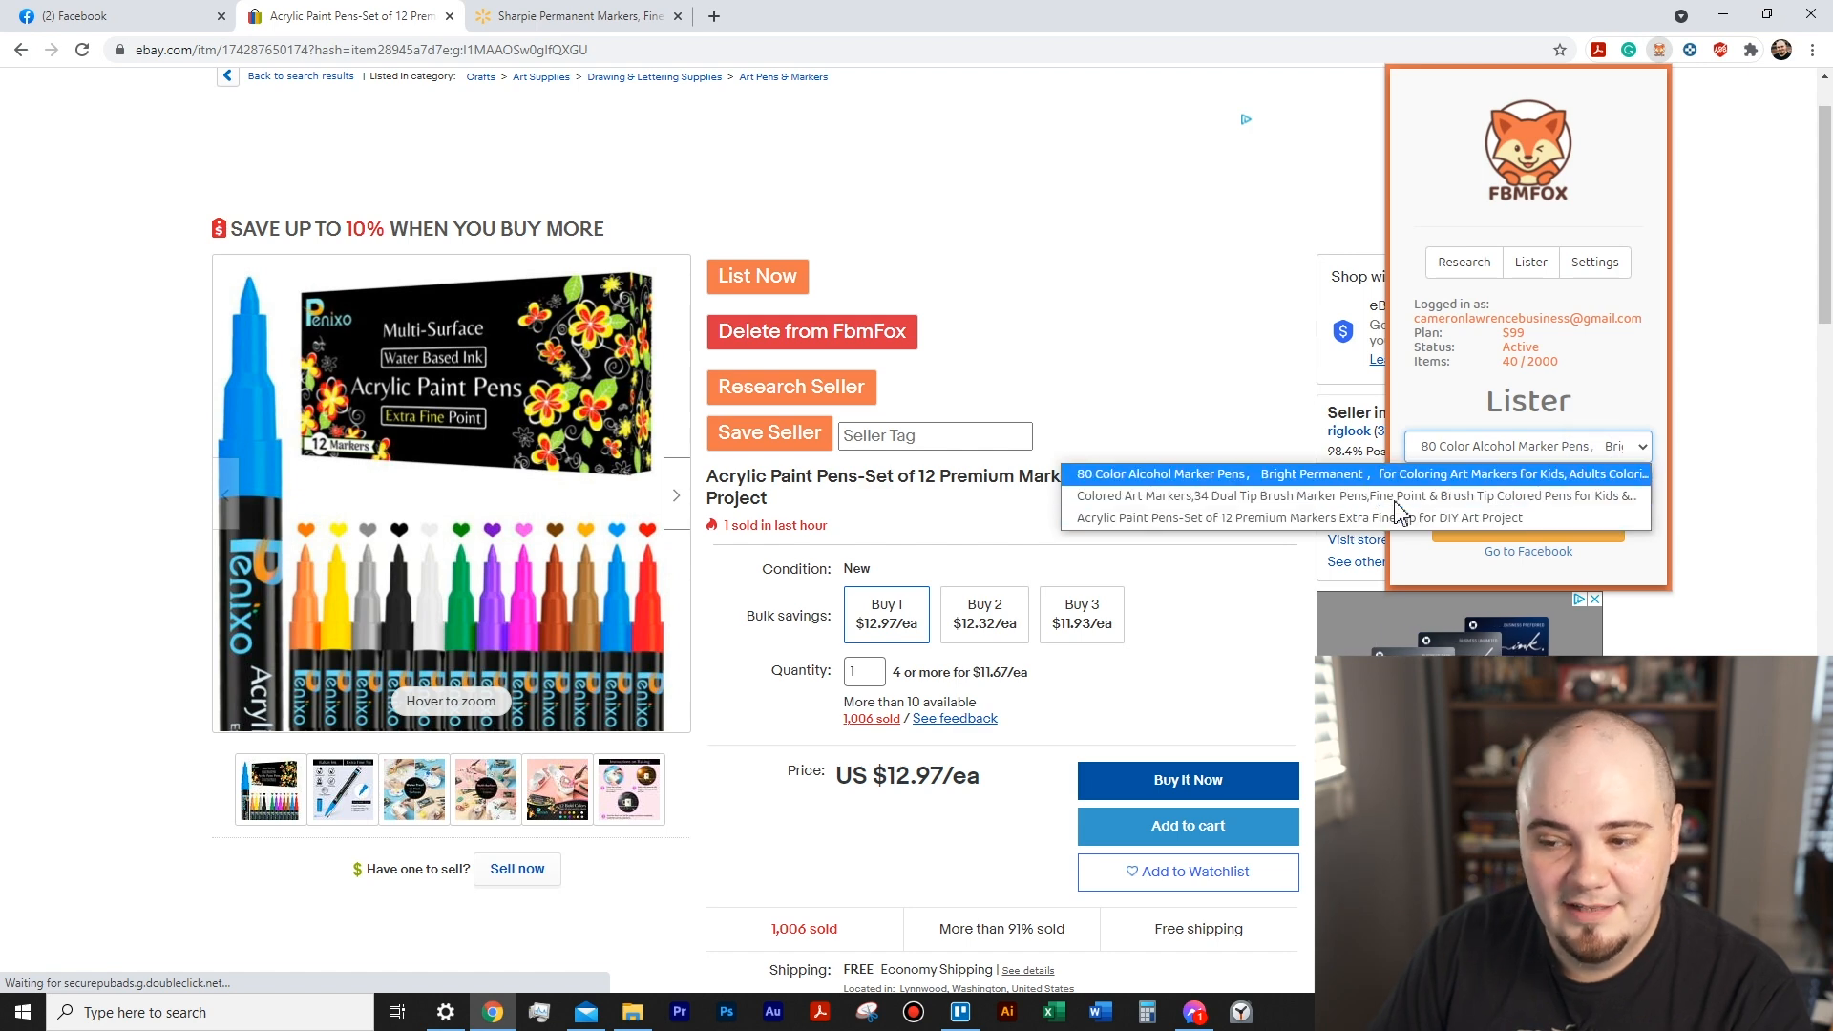
click(1659, 52)
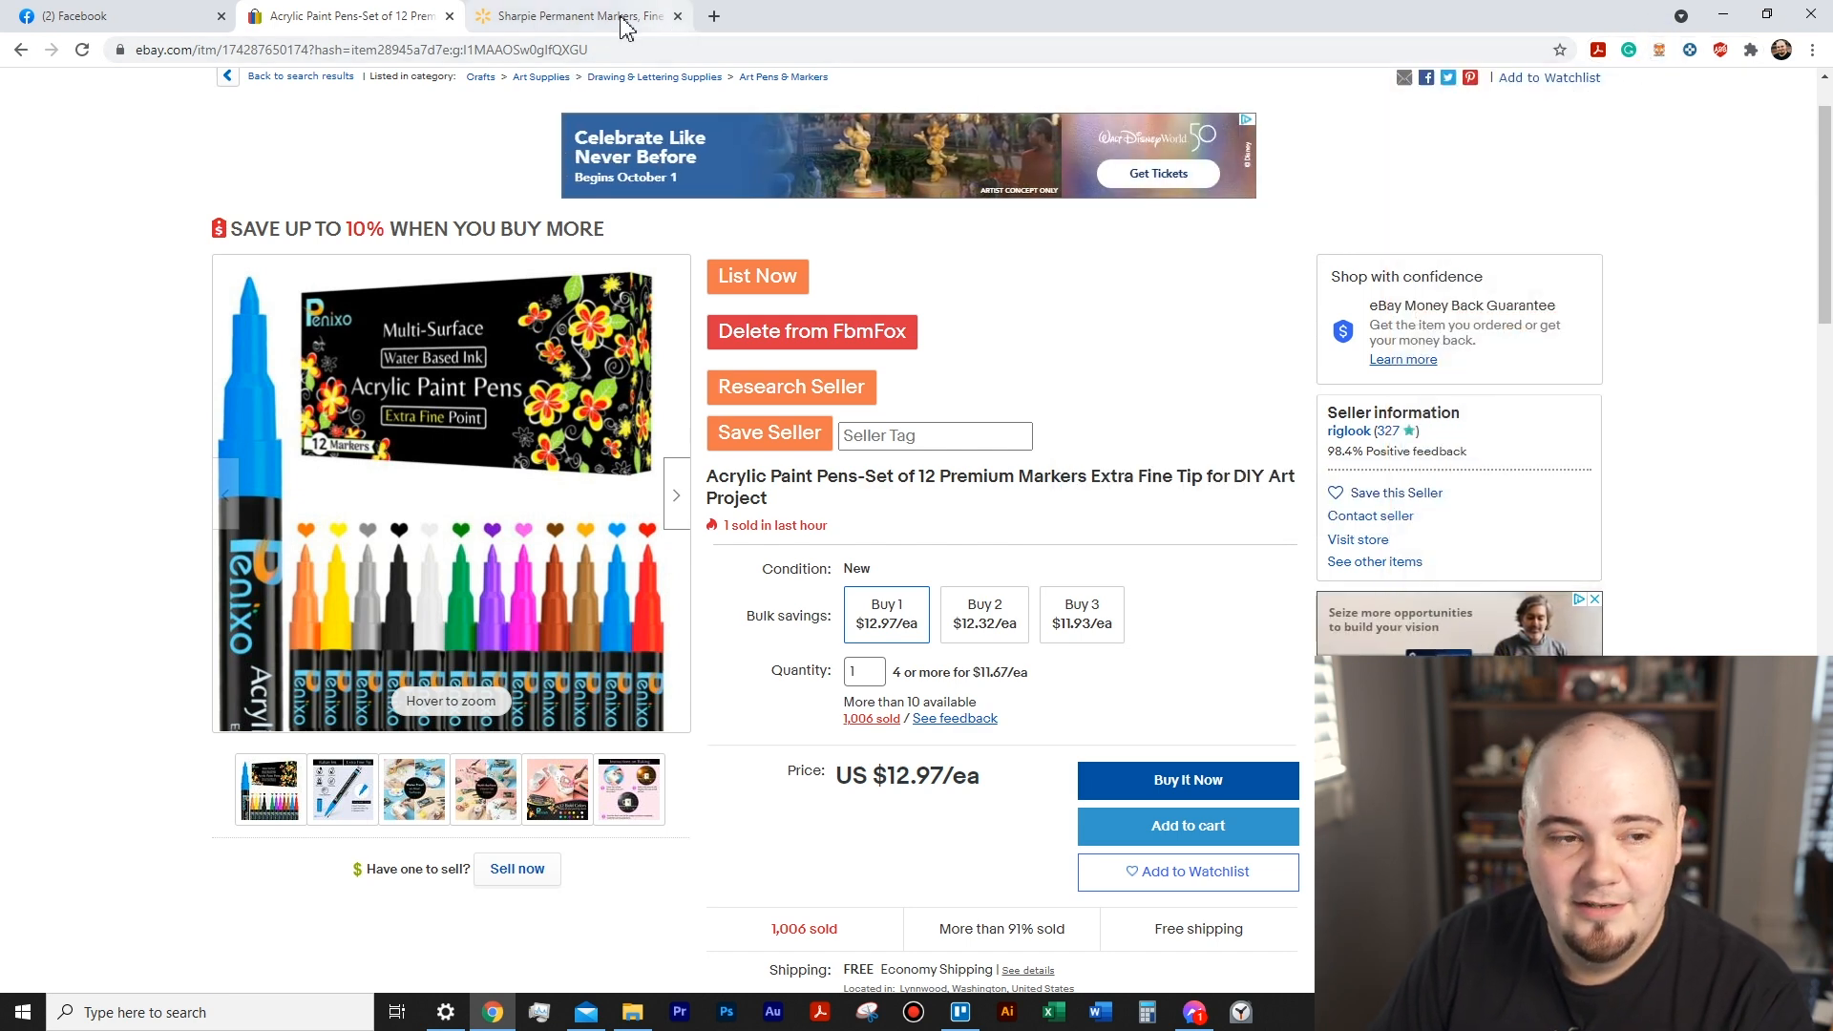
- Open a new Facebook Marketplace item listing from the FbmFox lister and fill it with the last saved item
click(1661, 50)
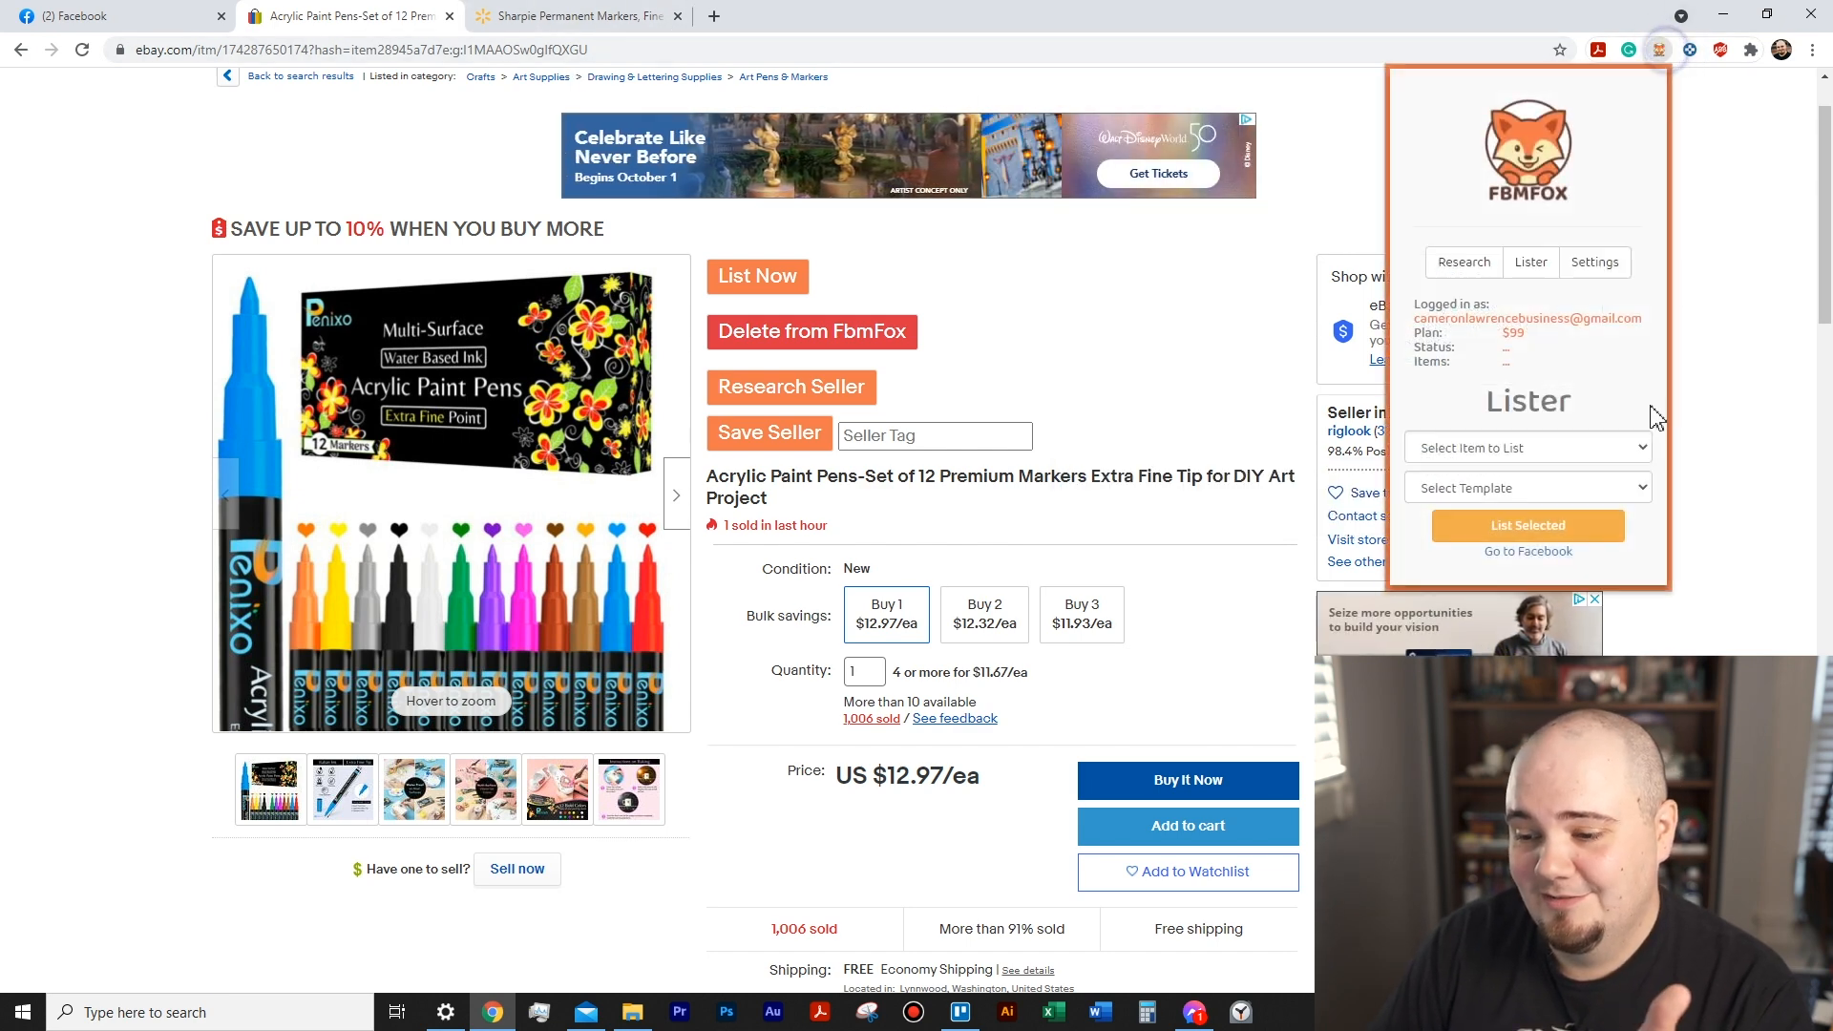
click(1567, 551)
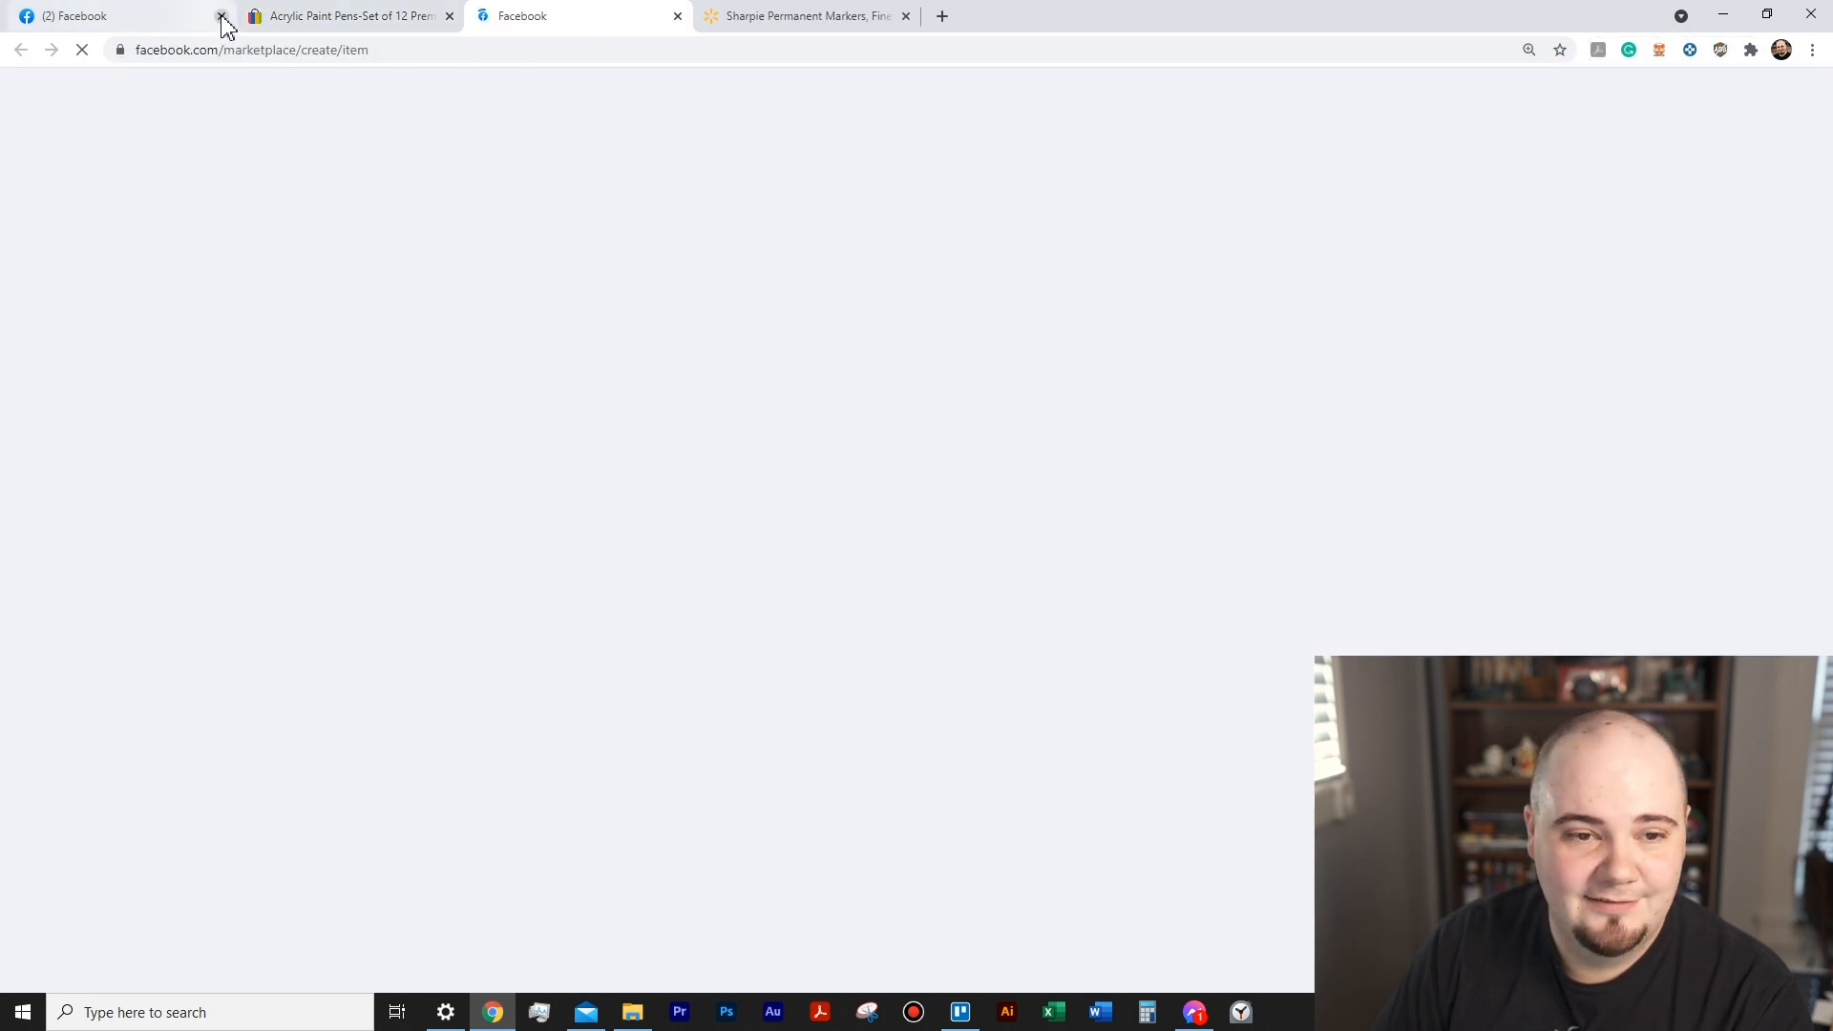
click(222, 16)
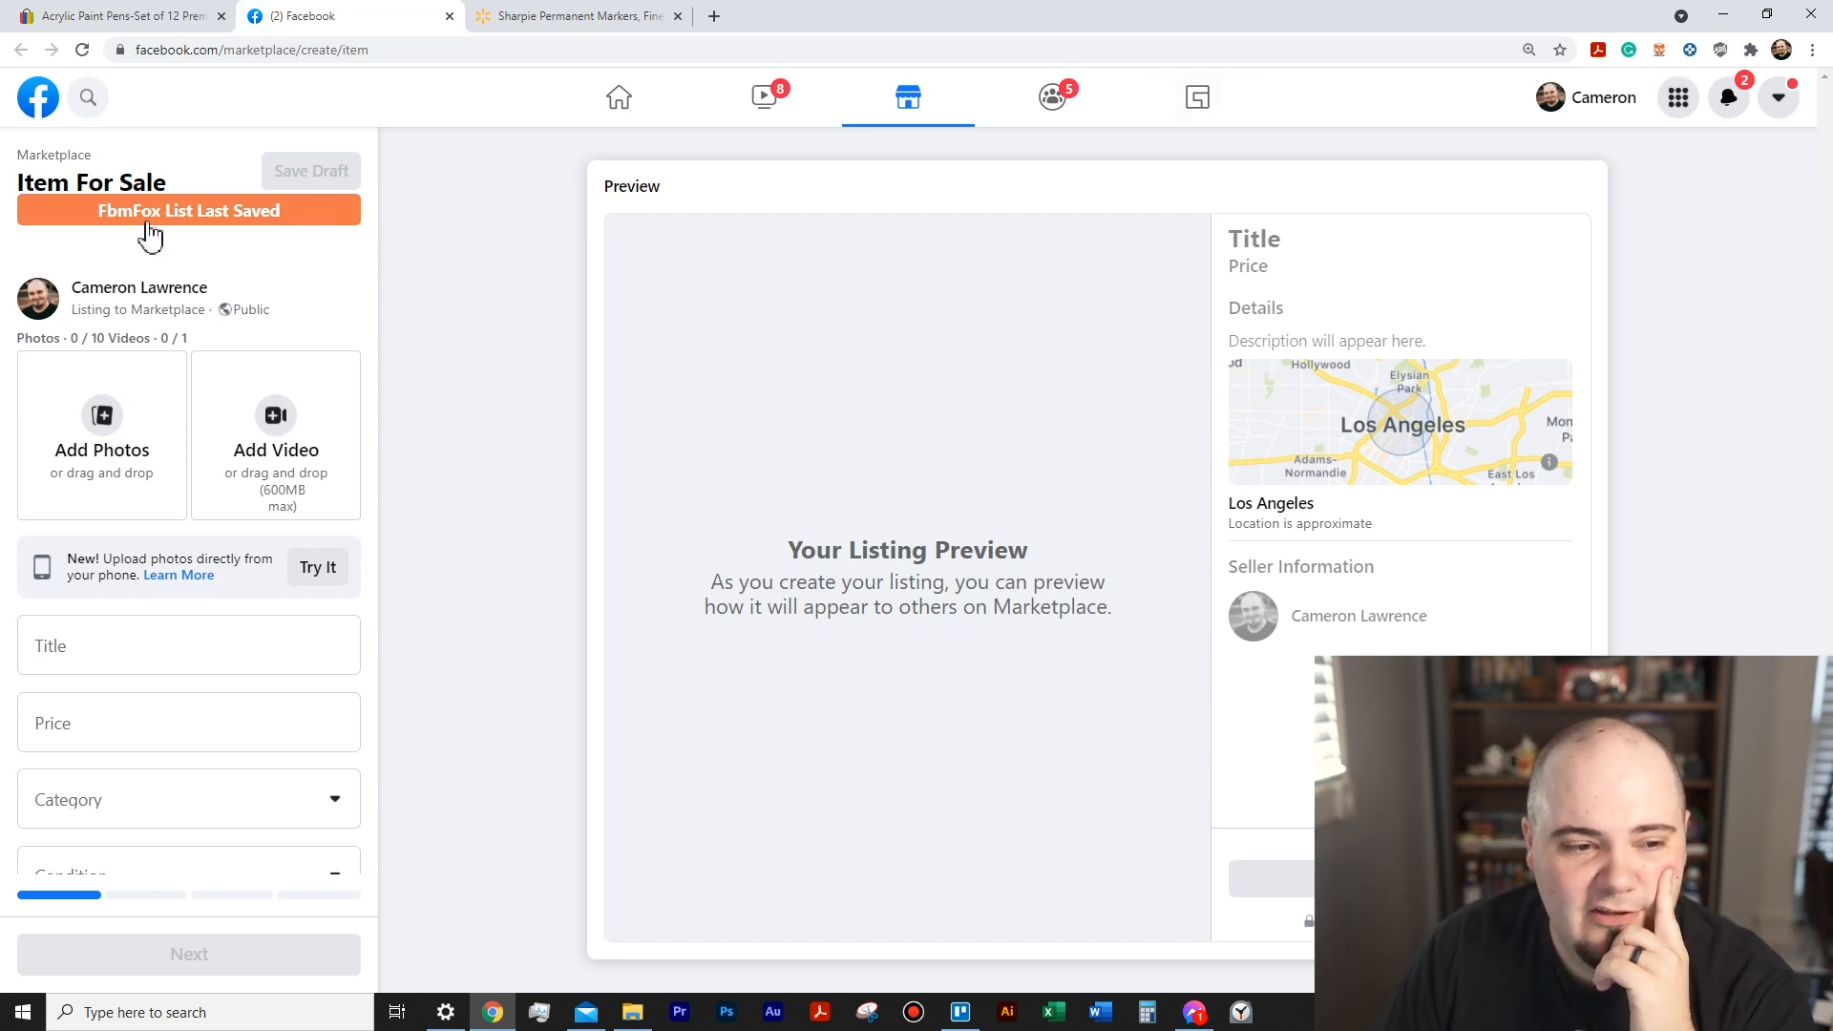
click(200, 214)
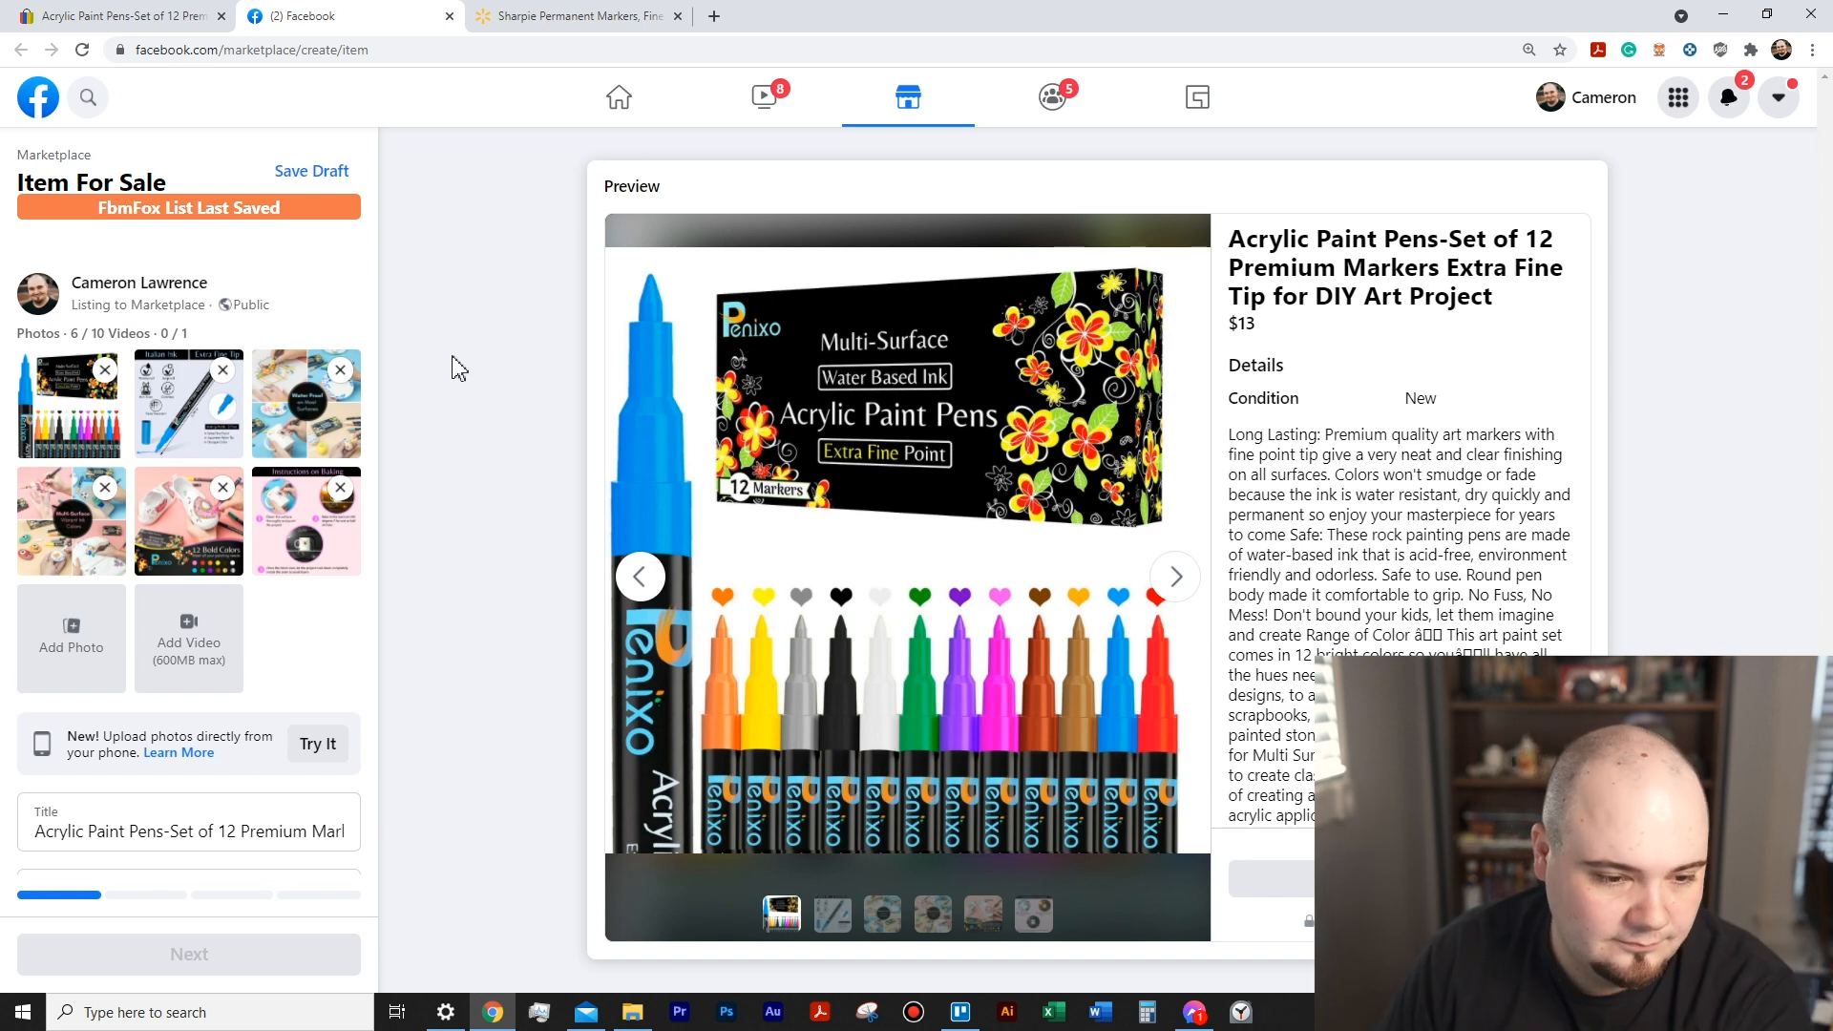
- Look over the Acrylic Paint Pens listing's photos, title, price and description, and close it unpublished
scroll(221, 463, down, 5)
scroll(221, 463, up, 2)
scroll(222, 465, up, 4)
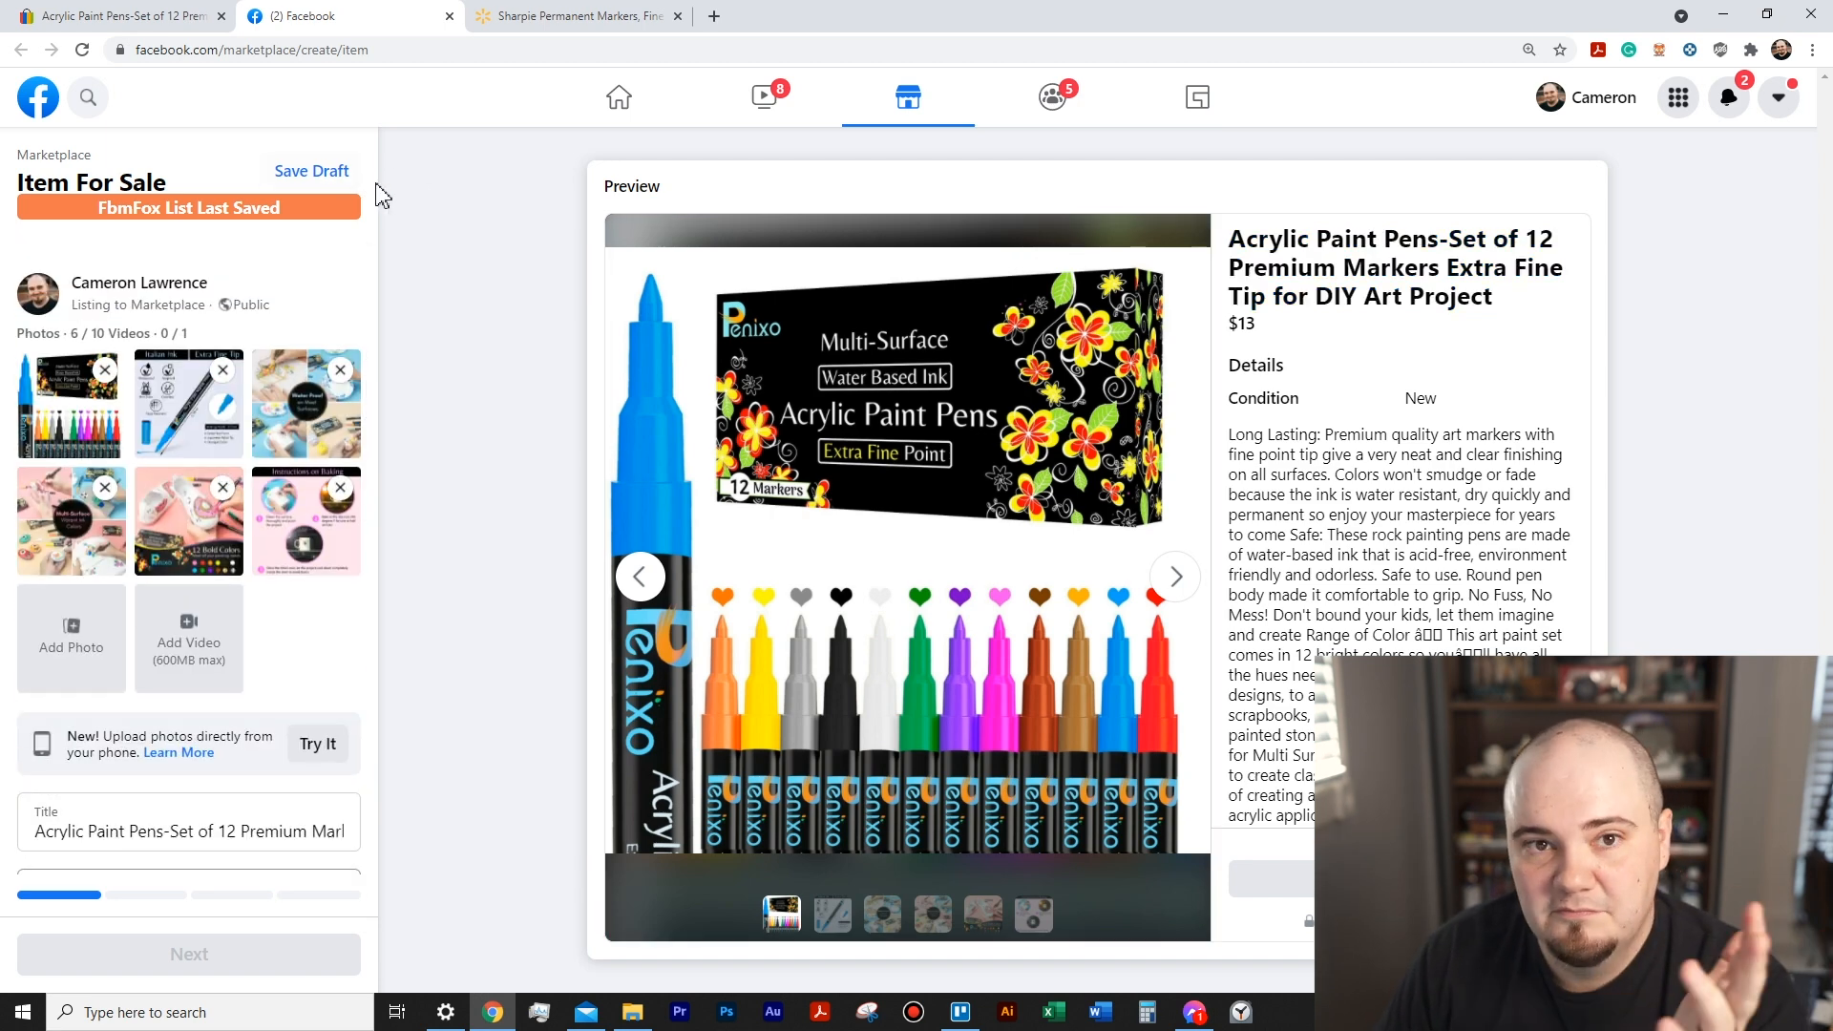
scroll(372, 191, down, 5)
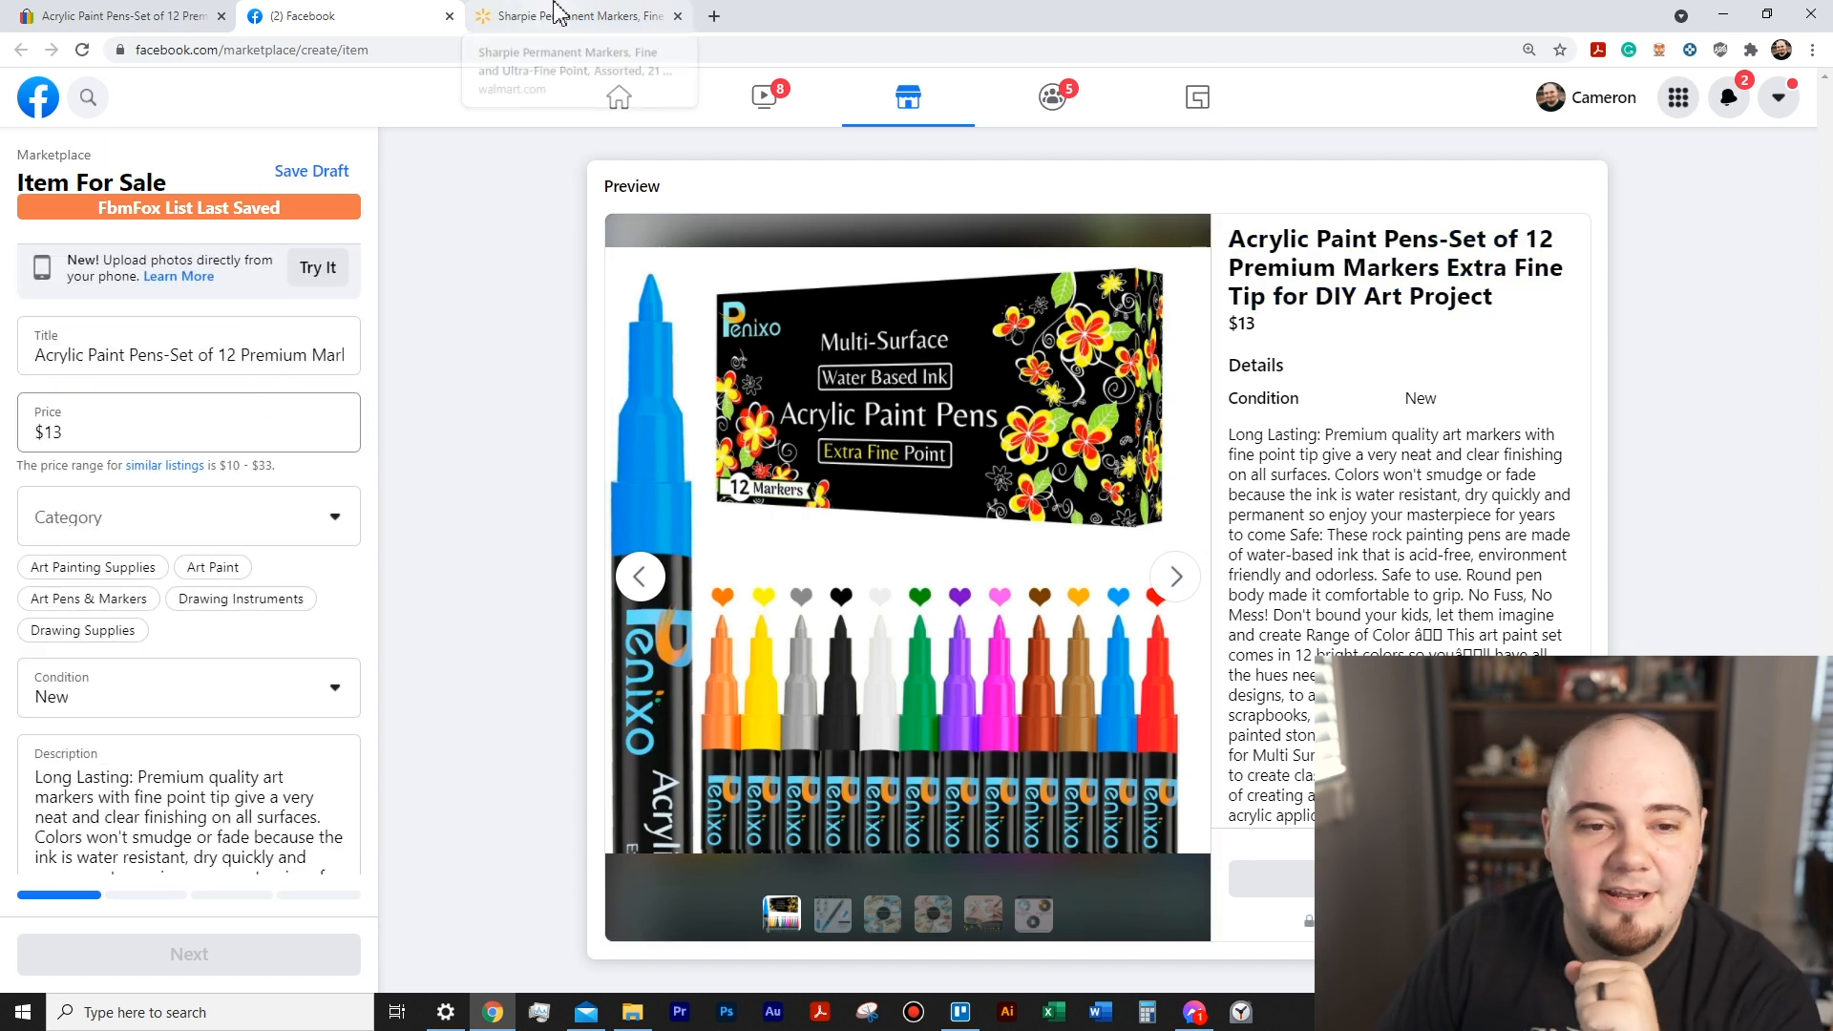
click(450, 16)
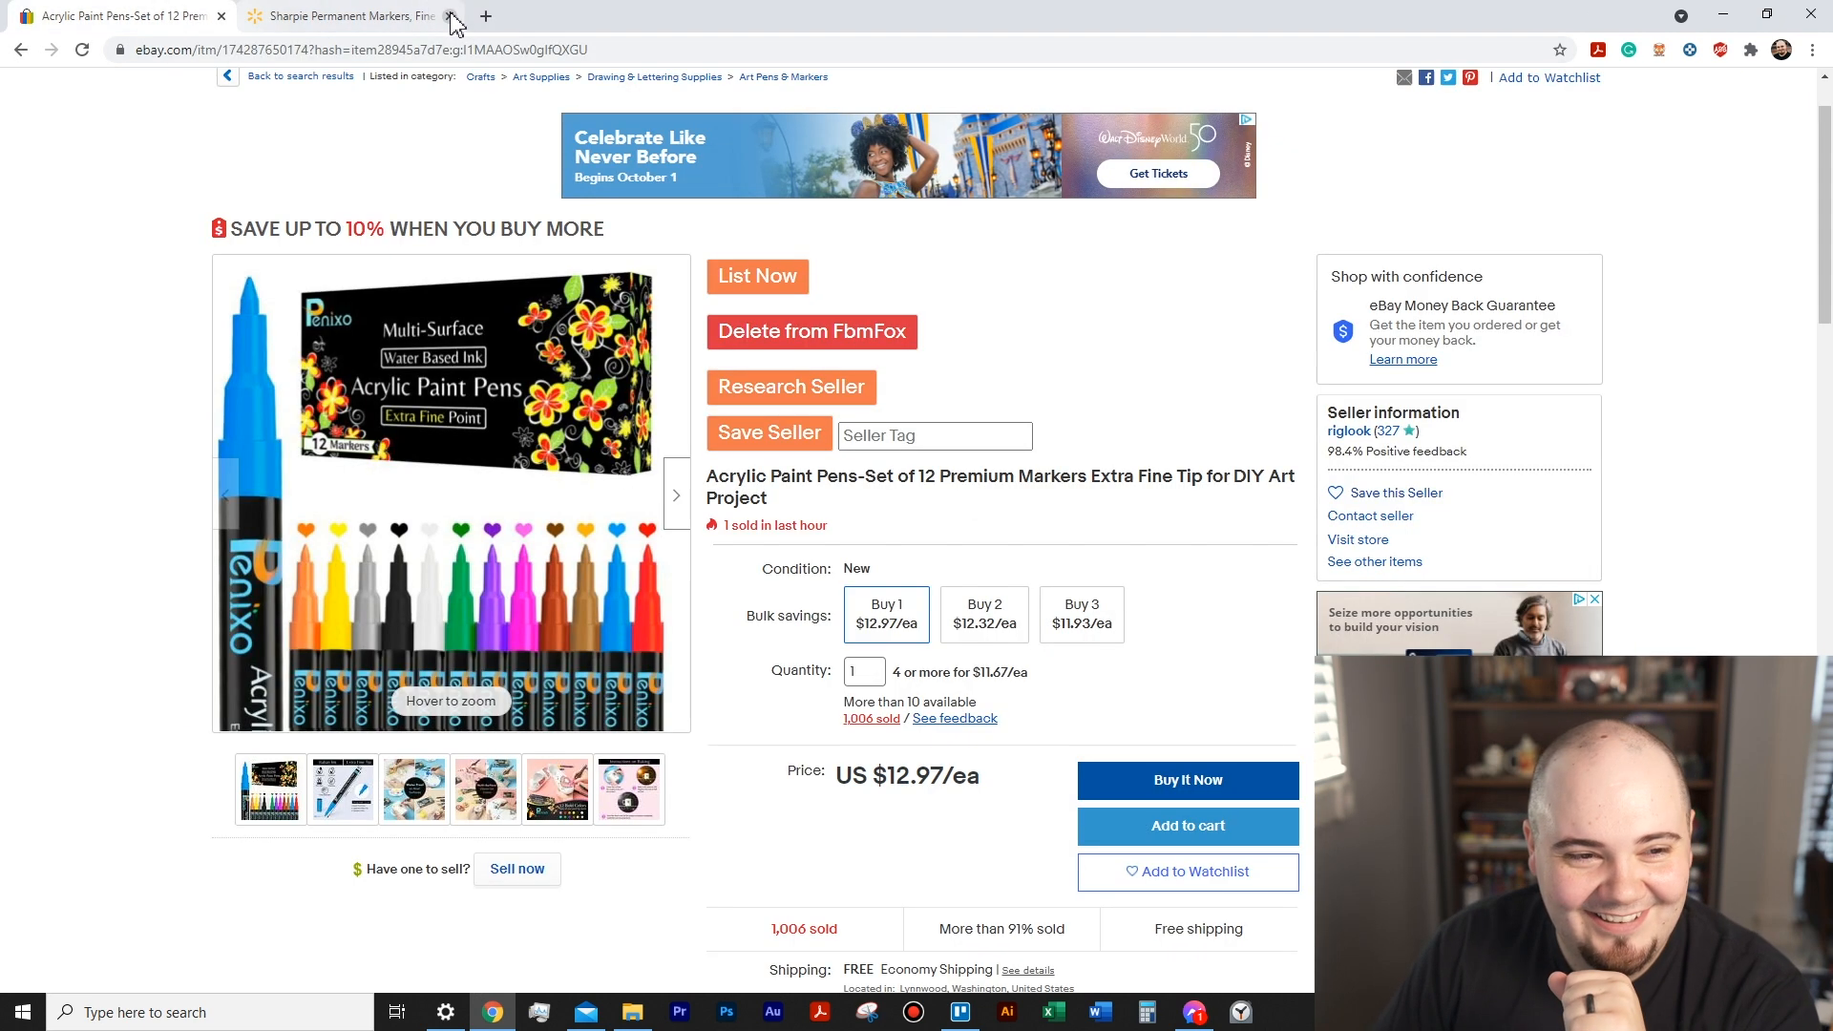
- List Walmart's Sharpie Permanent Markers, Fine and Ultra-Fine Point, 21 Count on Facebook with FbmFox List Now and dismiss the image-size error
click(354, 16)
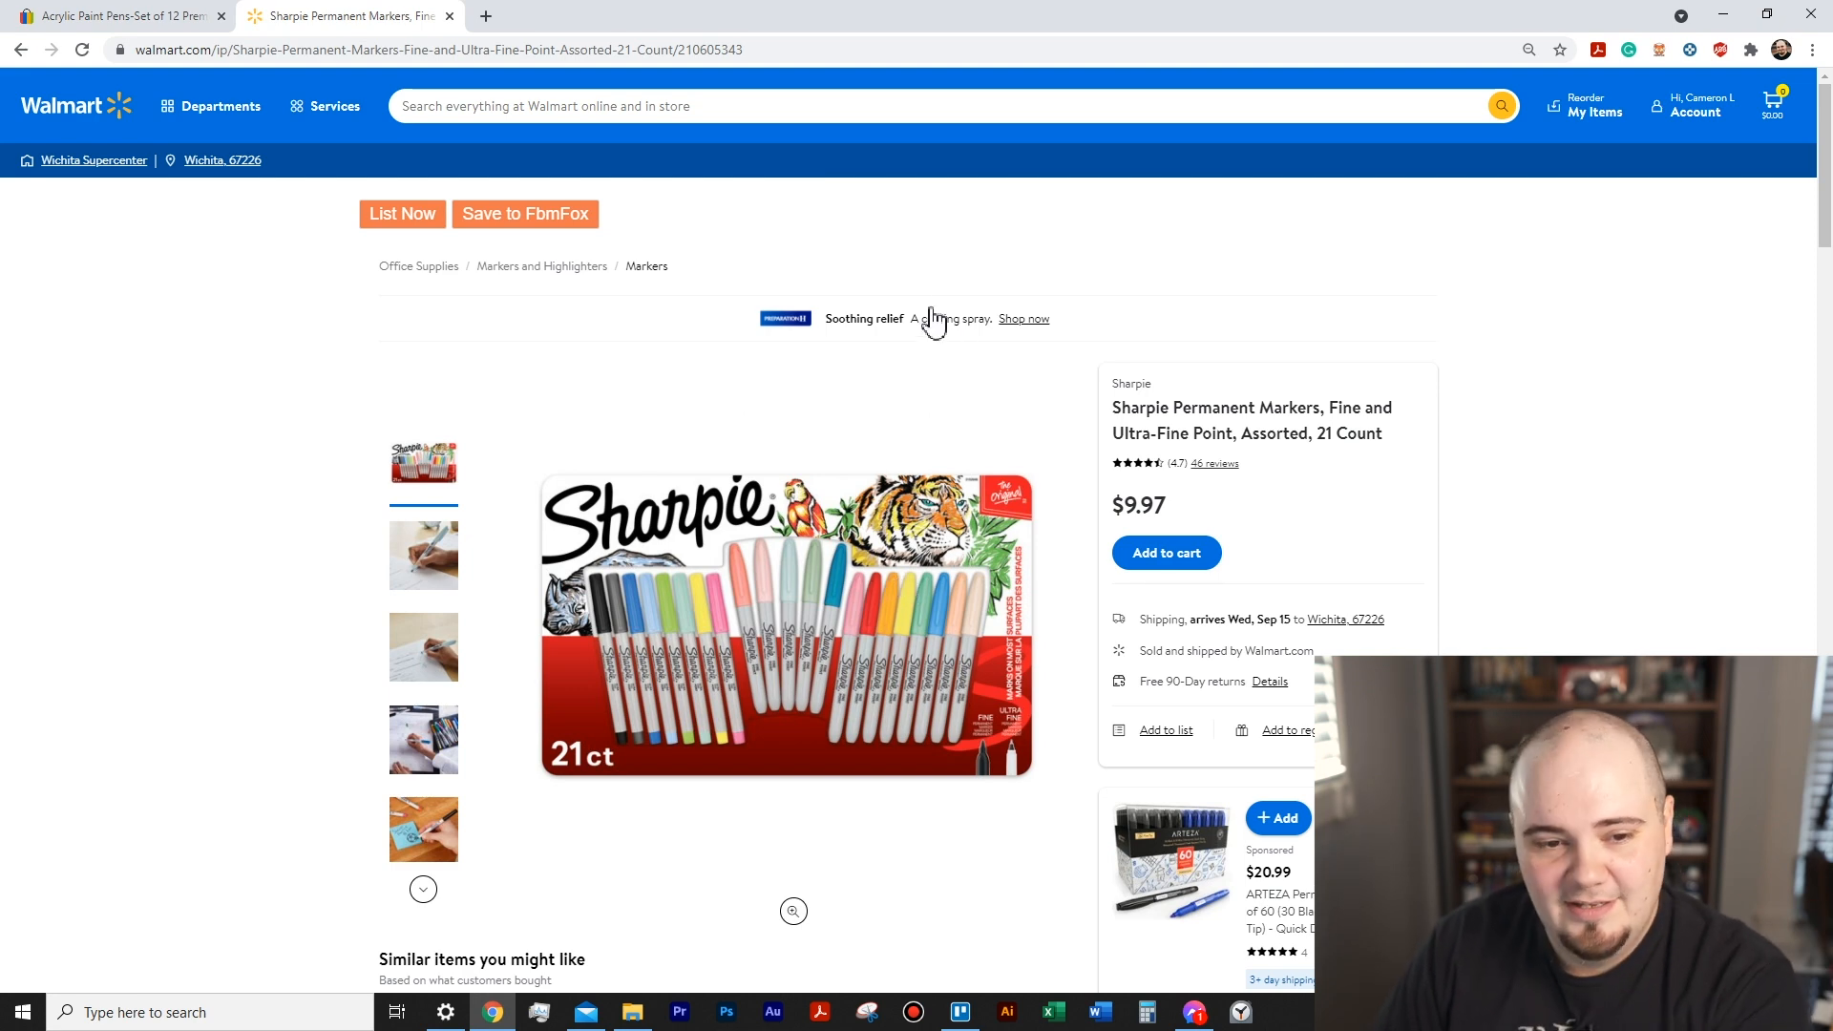
scroll(809, 272, down, 5)
scroll(770, 421, up, 5)
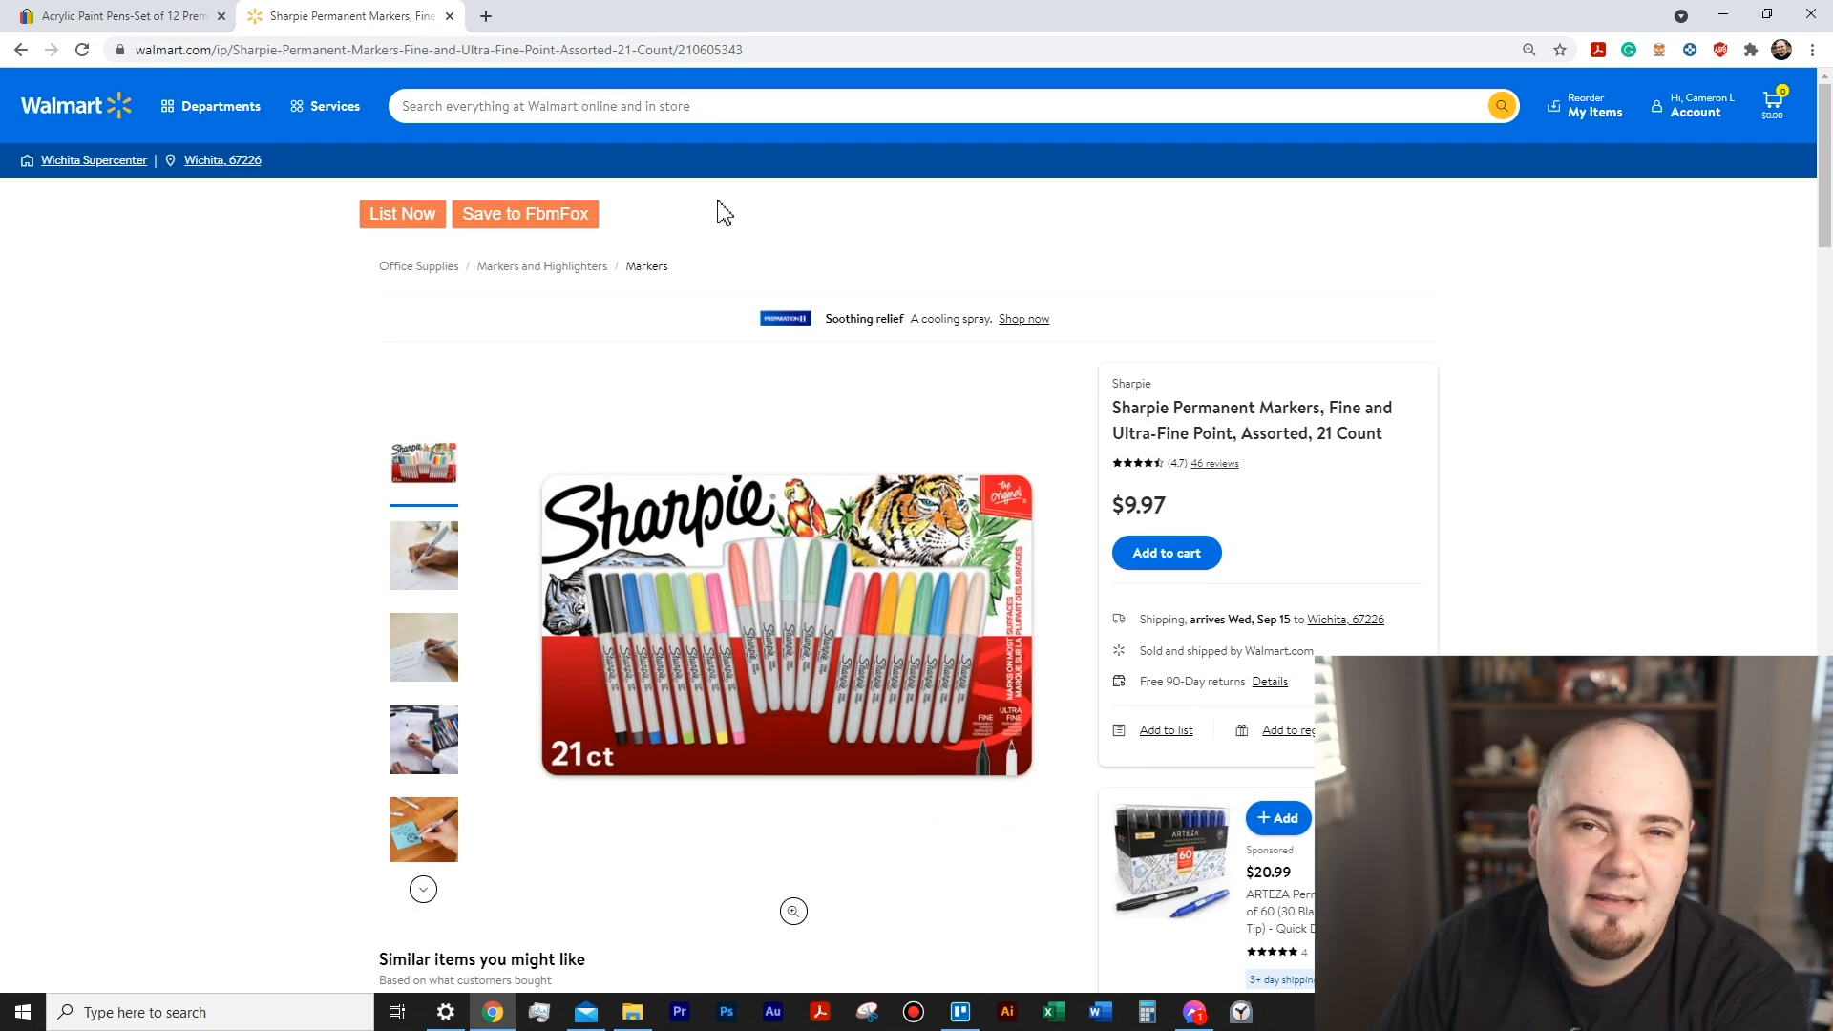
scroll(762, 238, down, 8)
scroll(729, 294, up, 8)
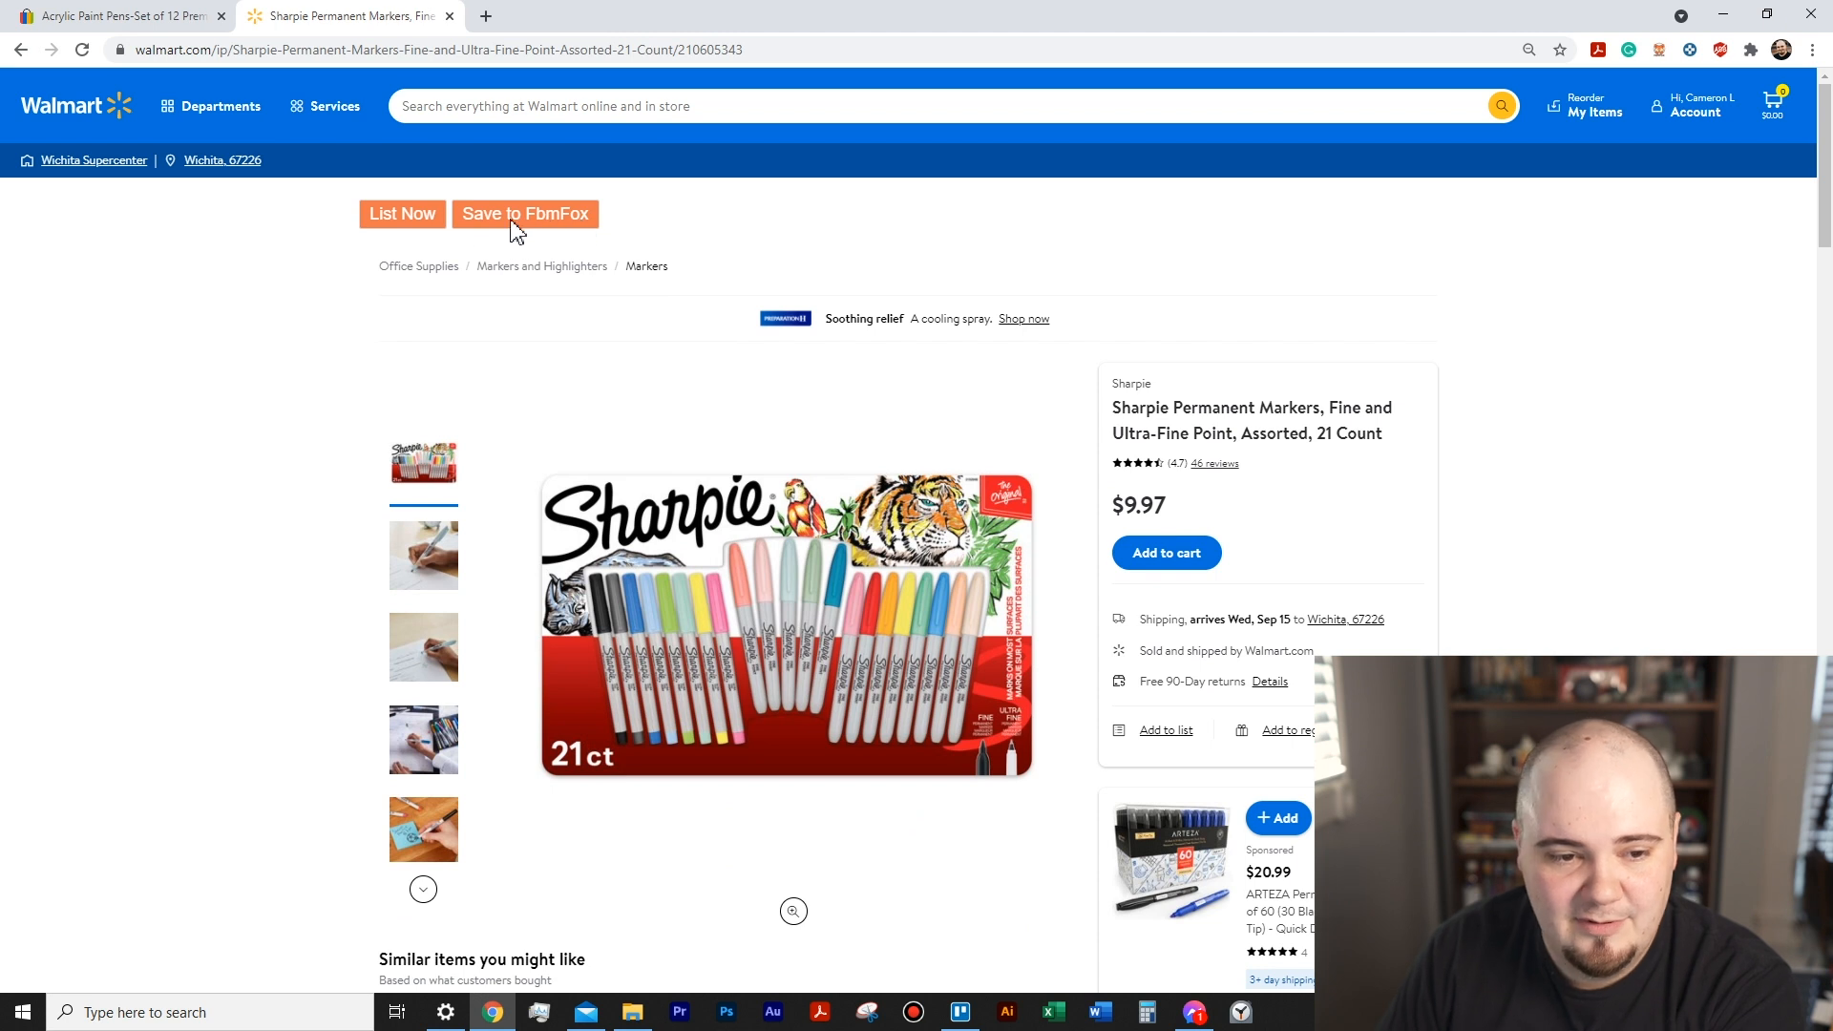
click(414, 217)
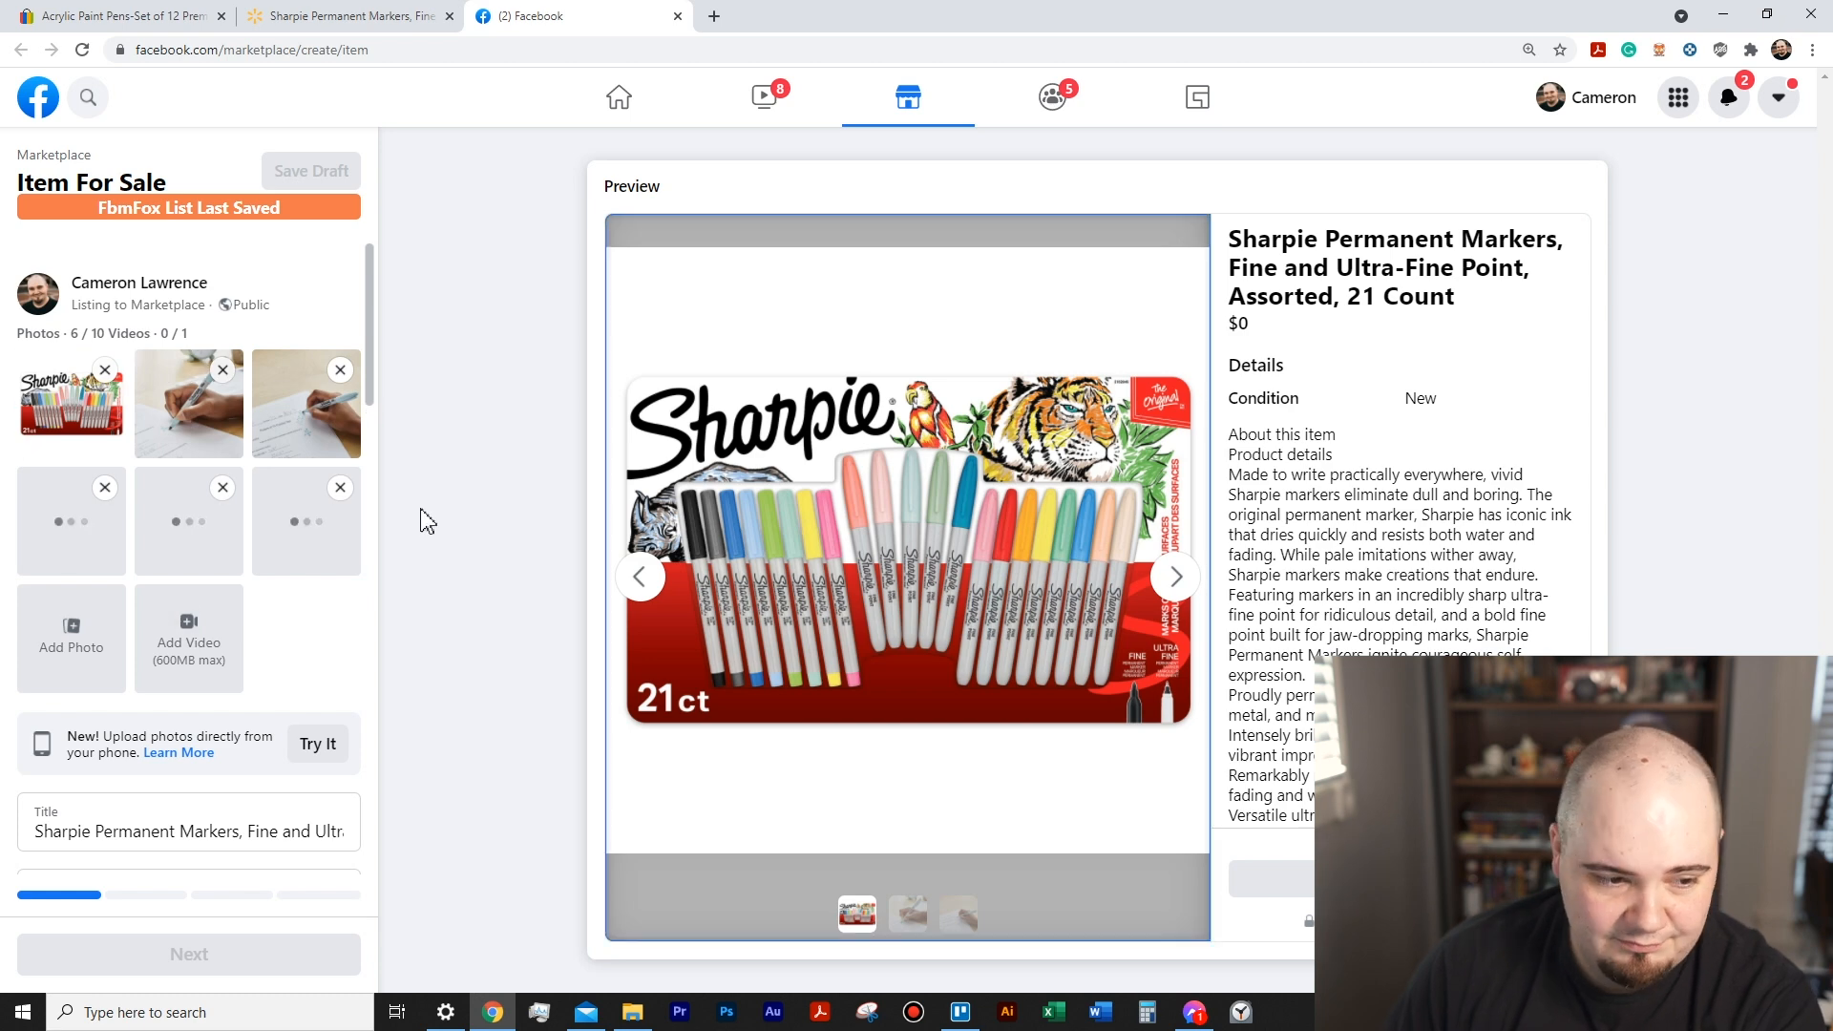
scroll(246, 572, down, 3)
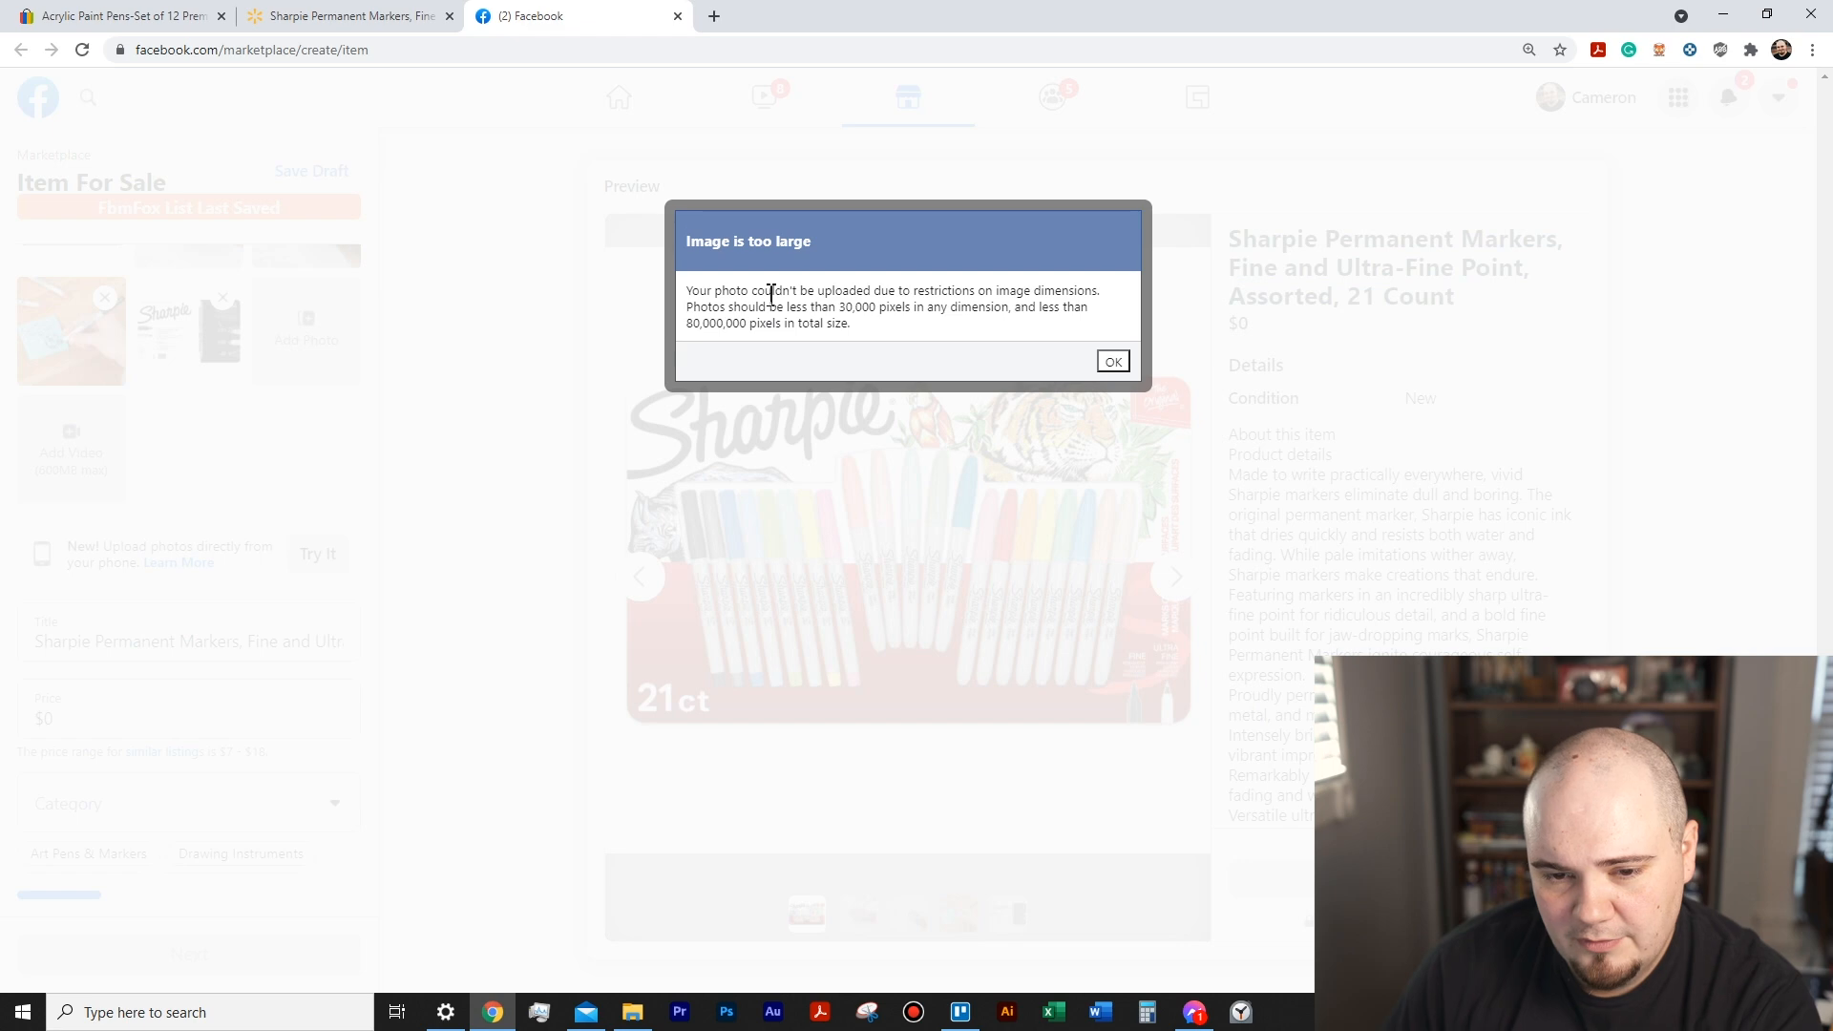
click(1107, 361)
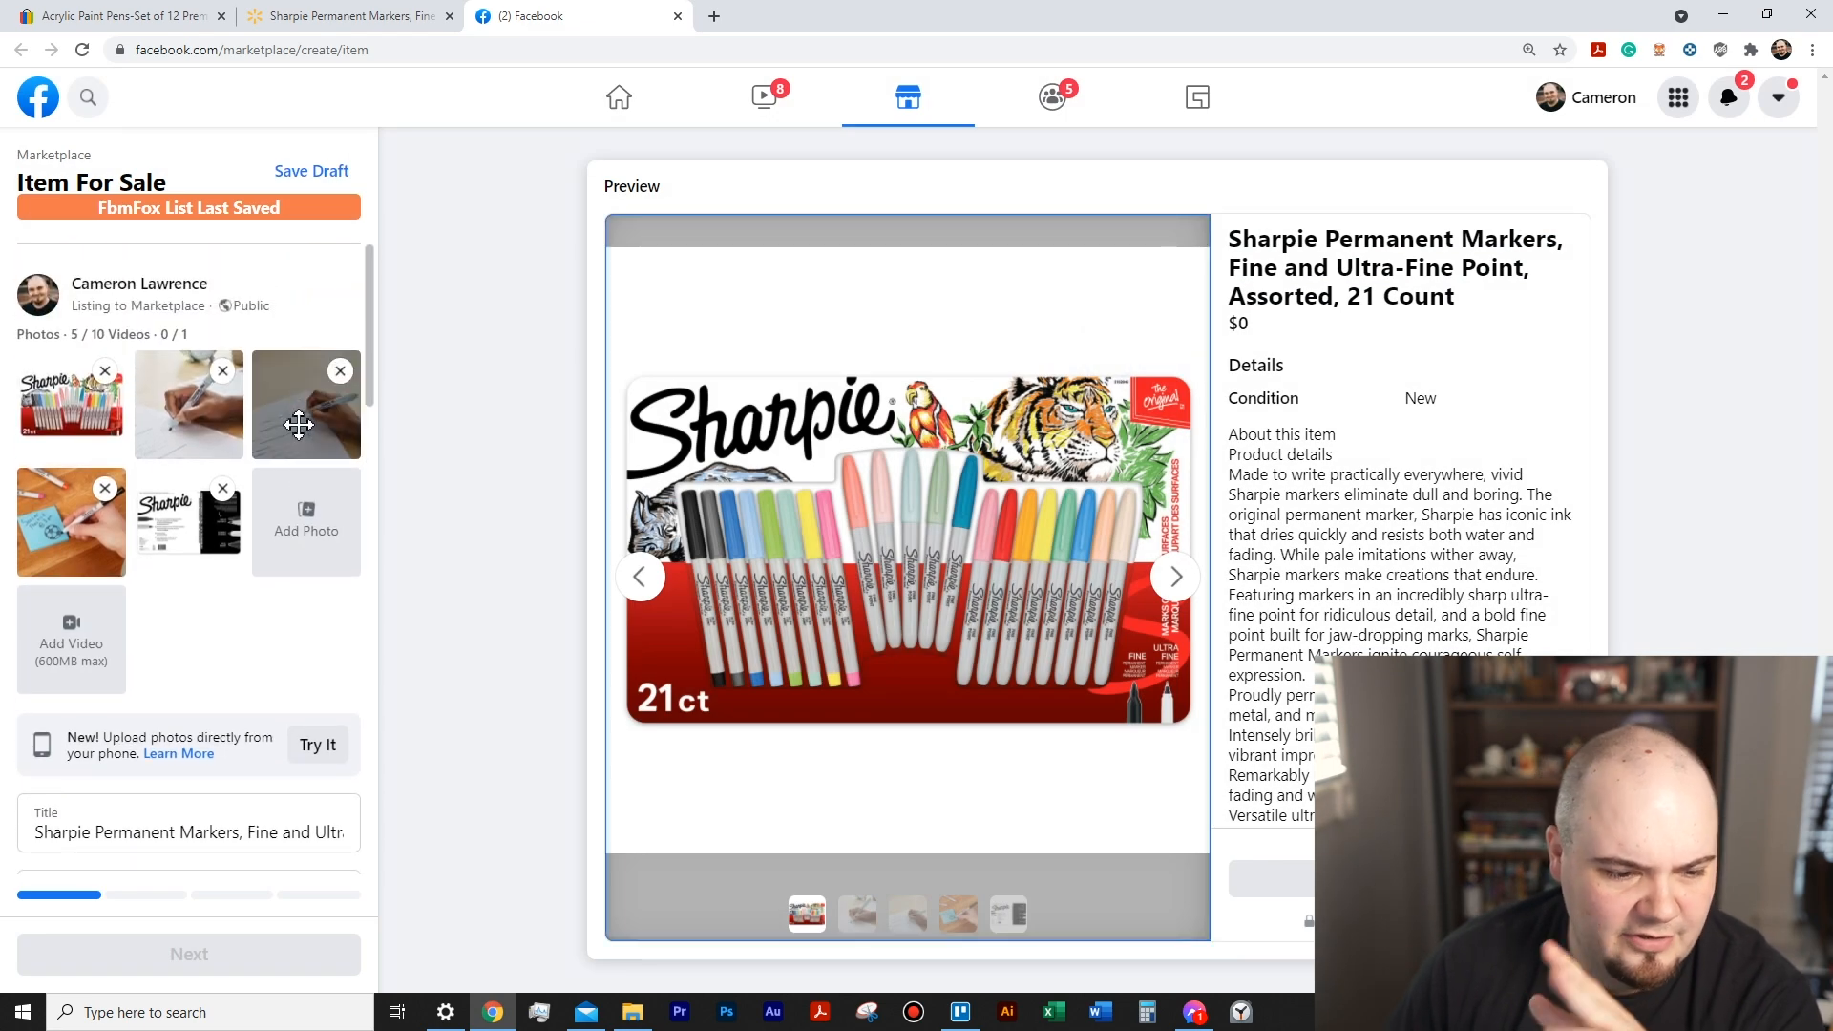
- Check the Sharpie product photos on the Walmart page against those in the Facebook listing
click(377, 16)
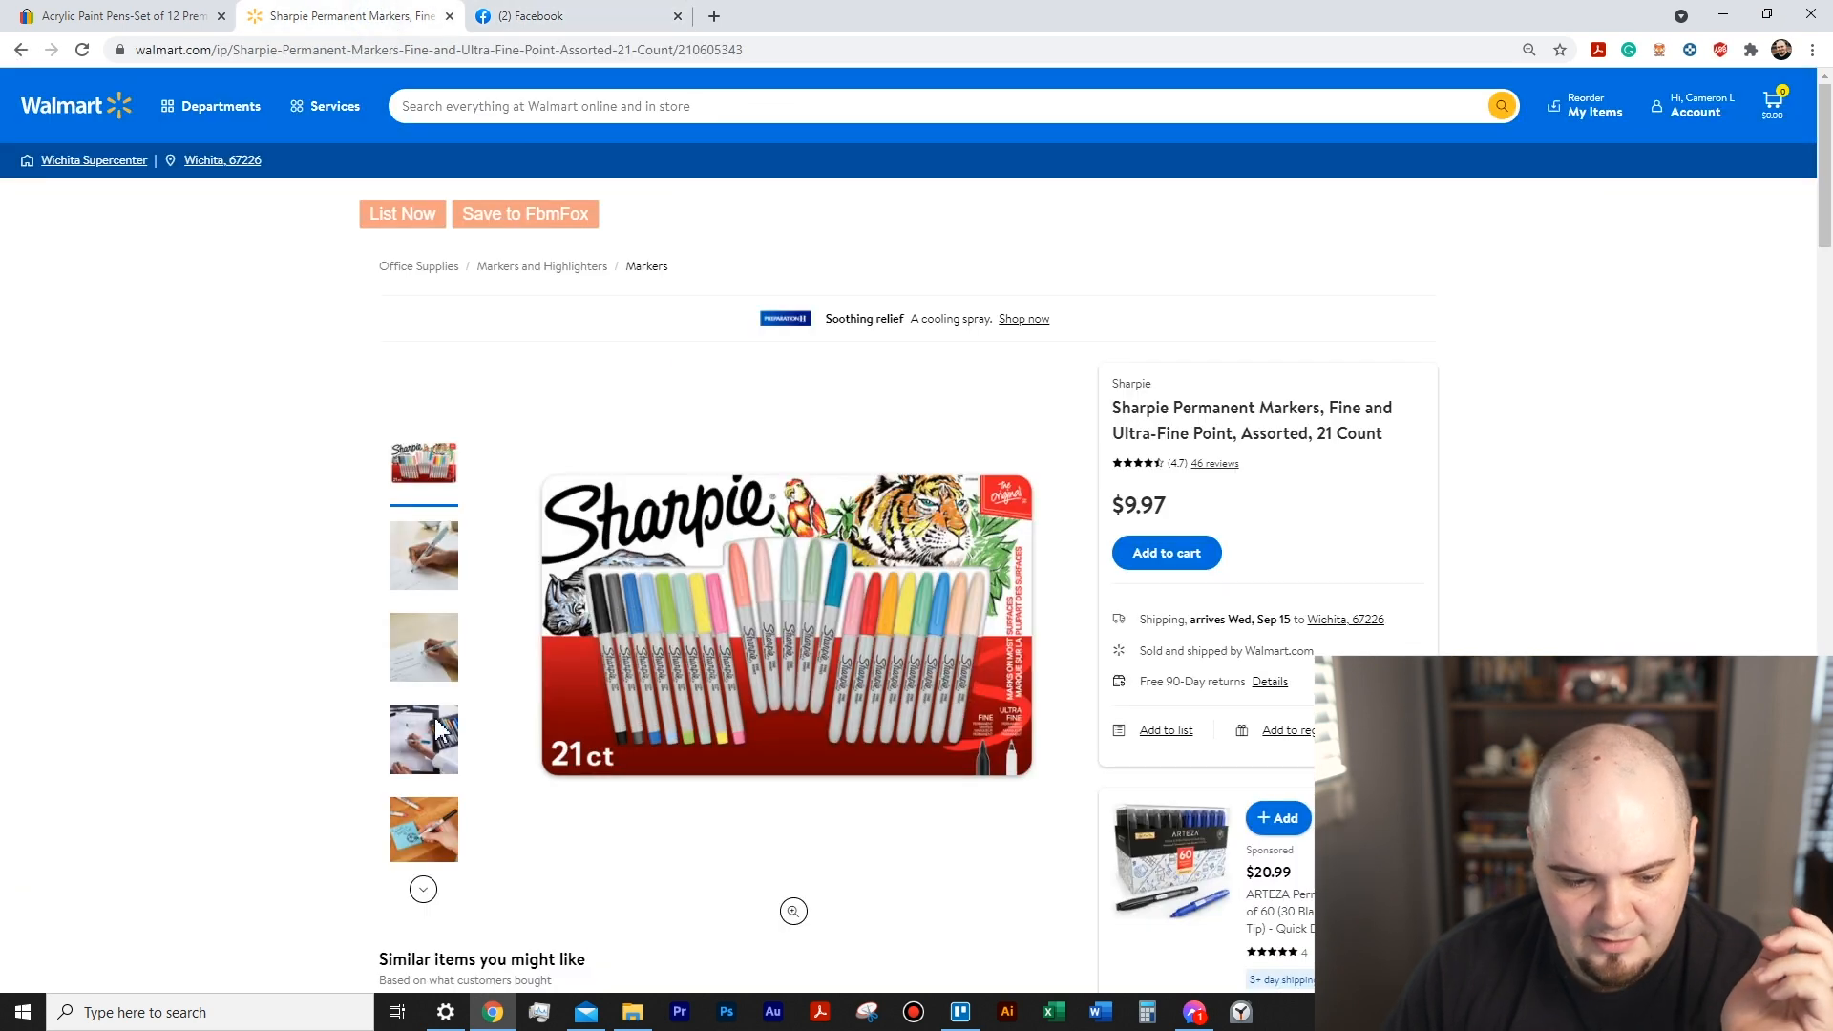
click(424, 883)
scroll(421, 749, down, 4)
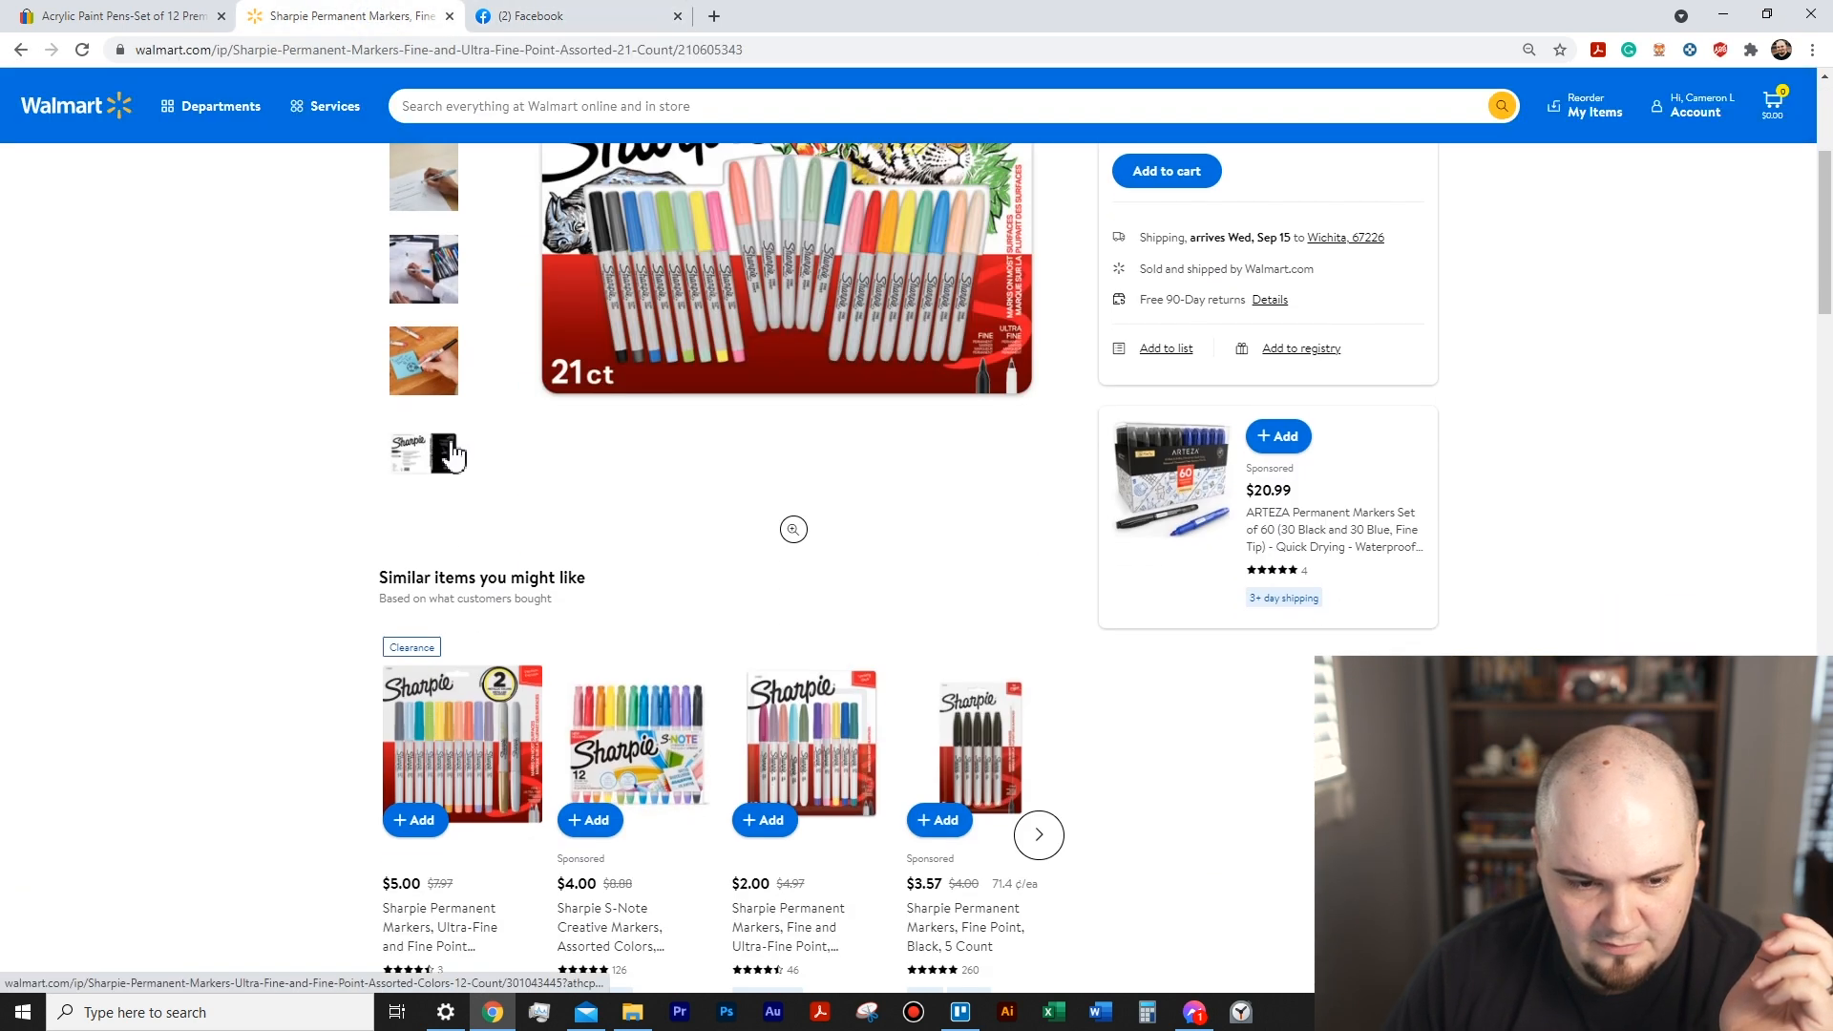
scroll(445, 458, up, 4)
click(539, 17)
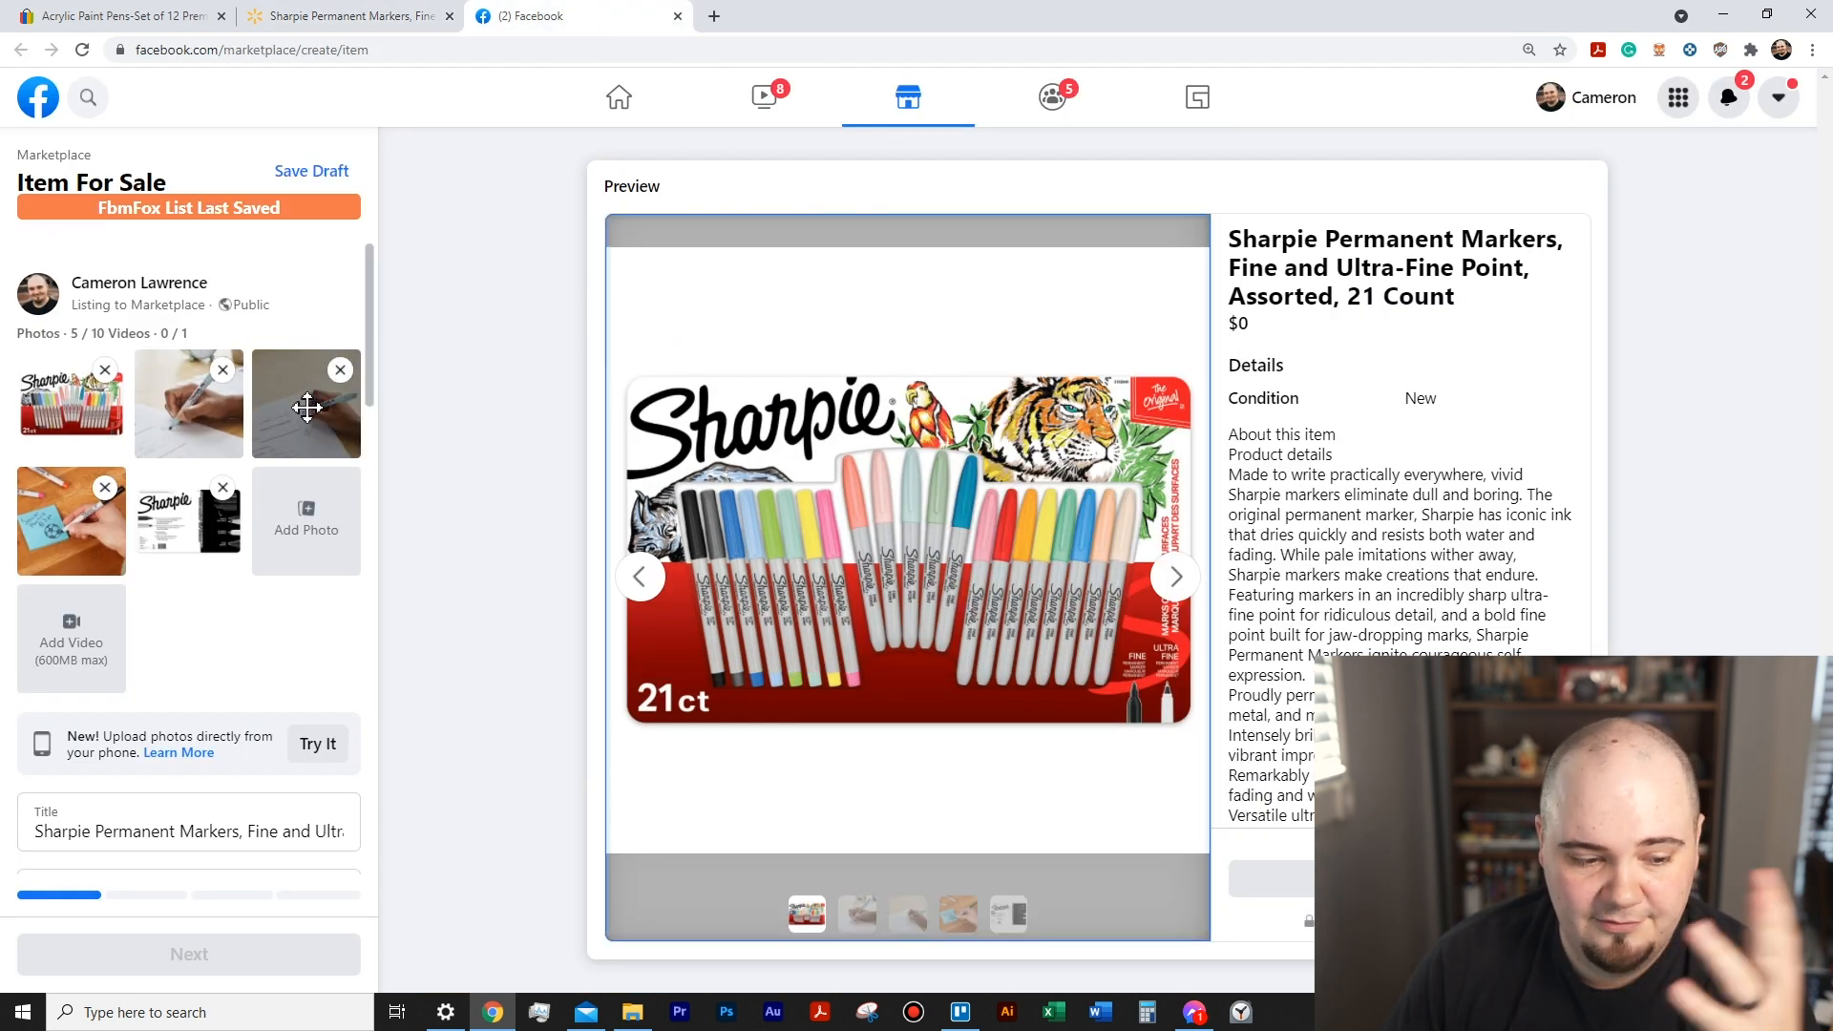
- Review the Sharpie listing's price, category, condition, description and available quantity
scroll(319, 439, down, 2)
scroll(318, 439, down, 10)
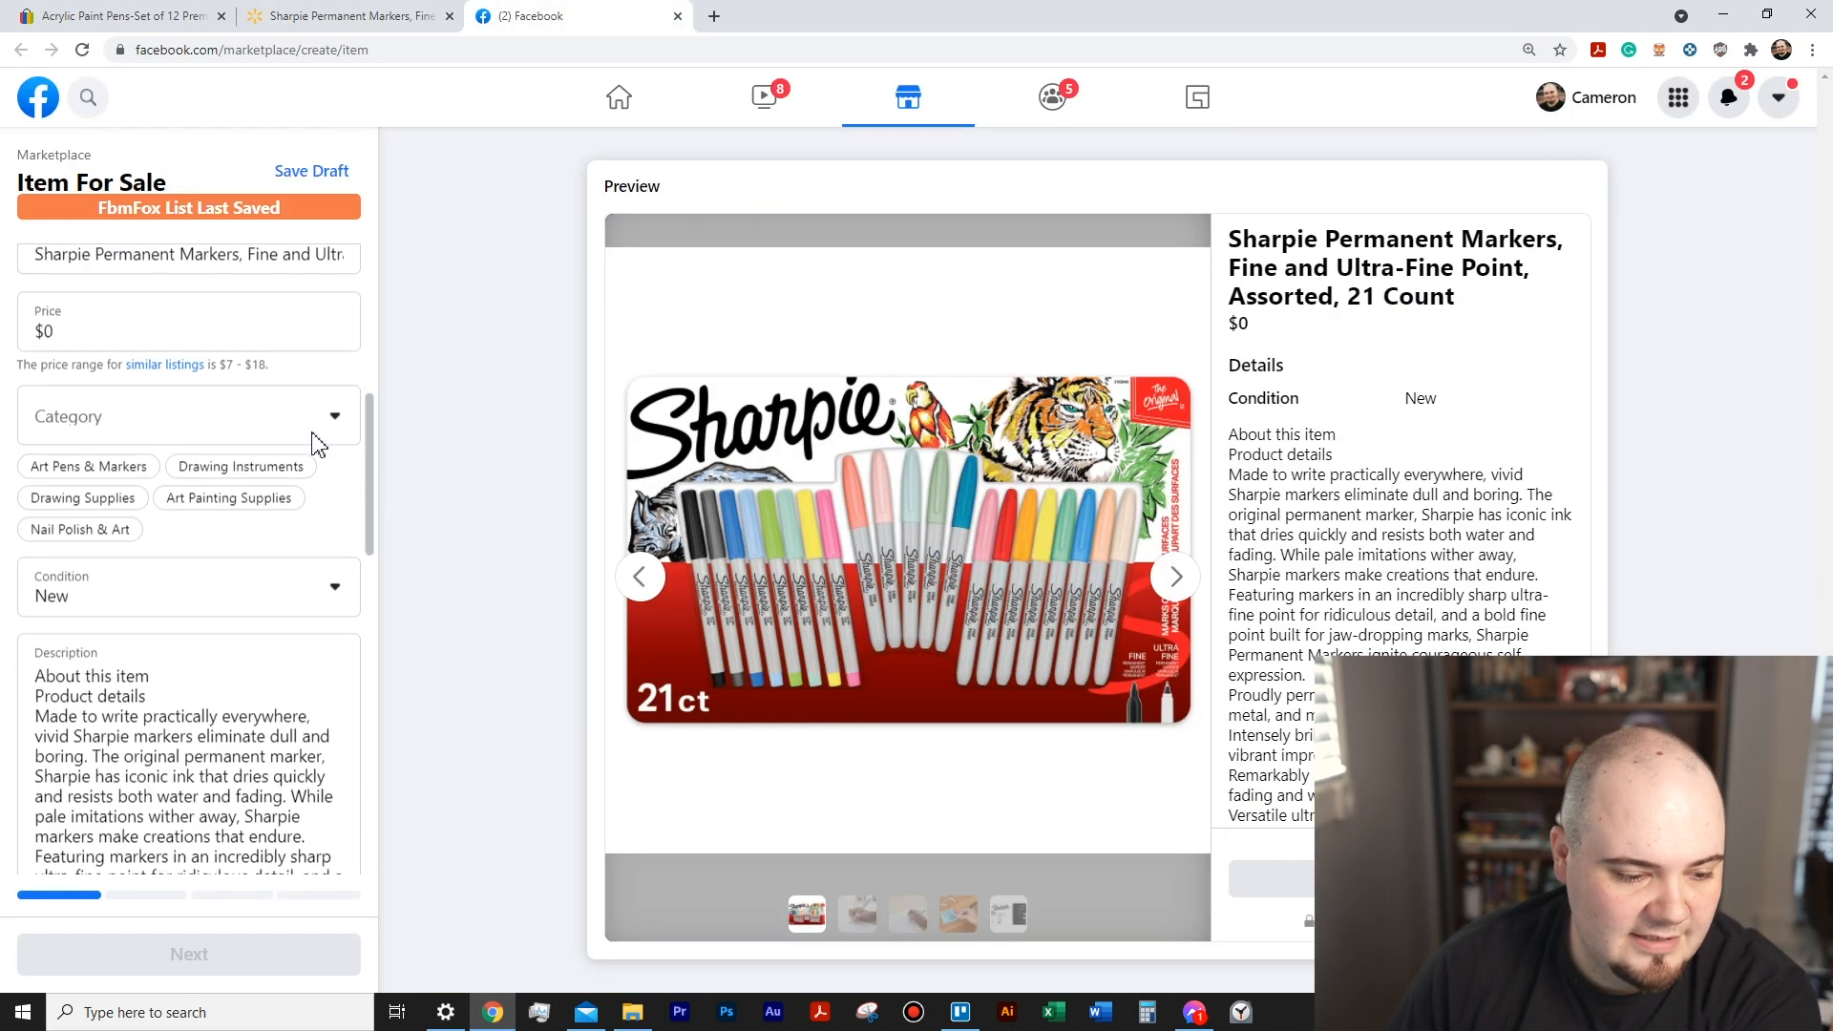
scroll(119, 368, up, 3)
scroll(123, 602, down, 8)
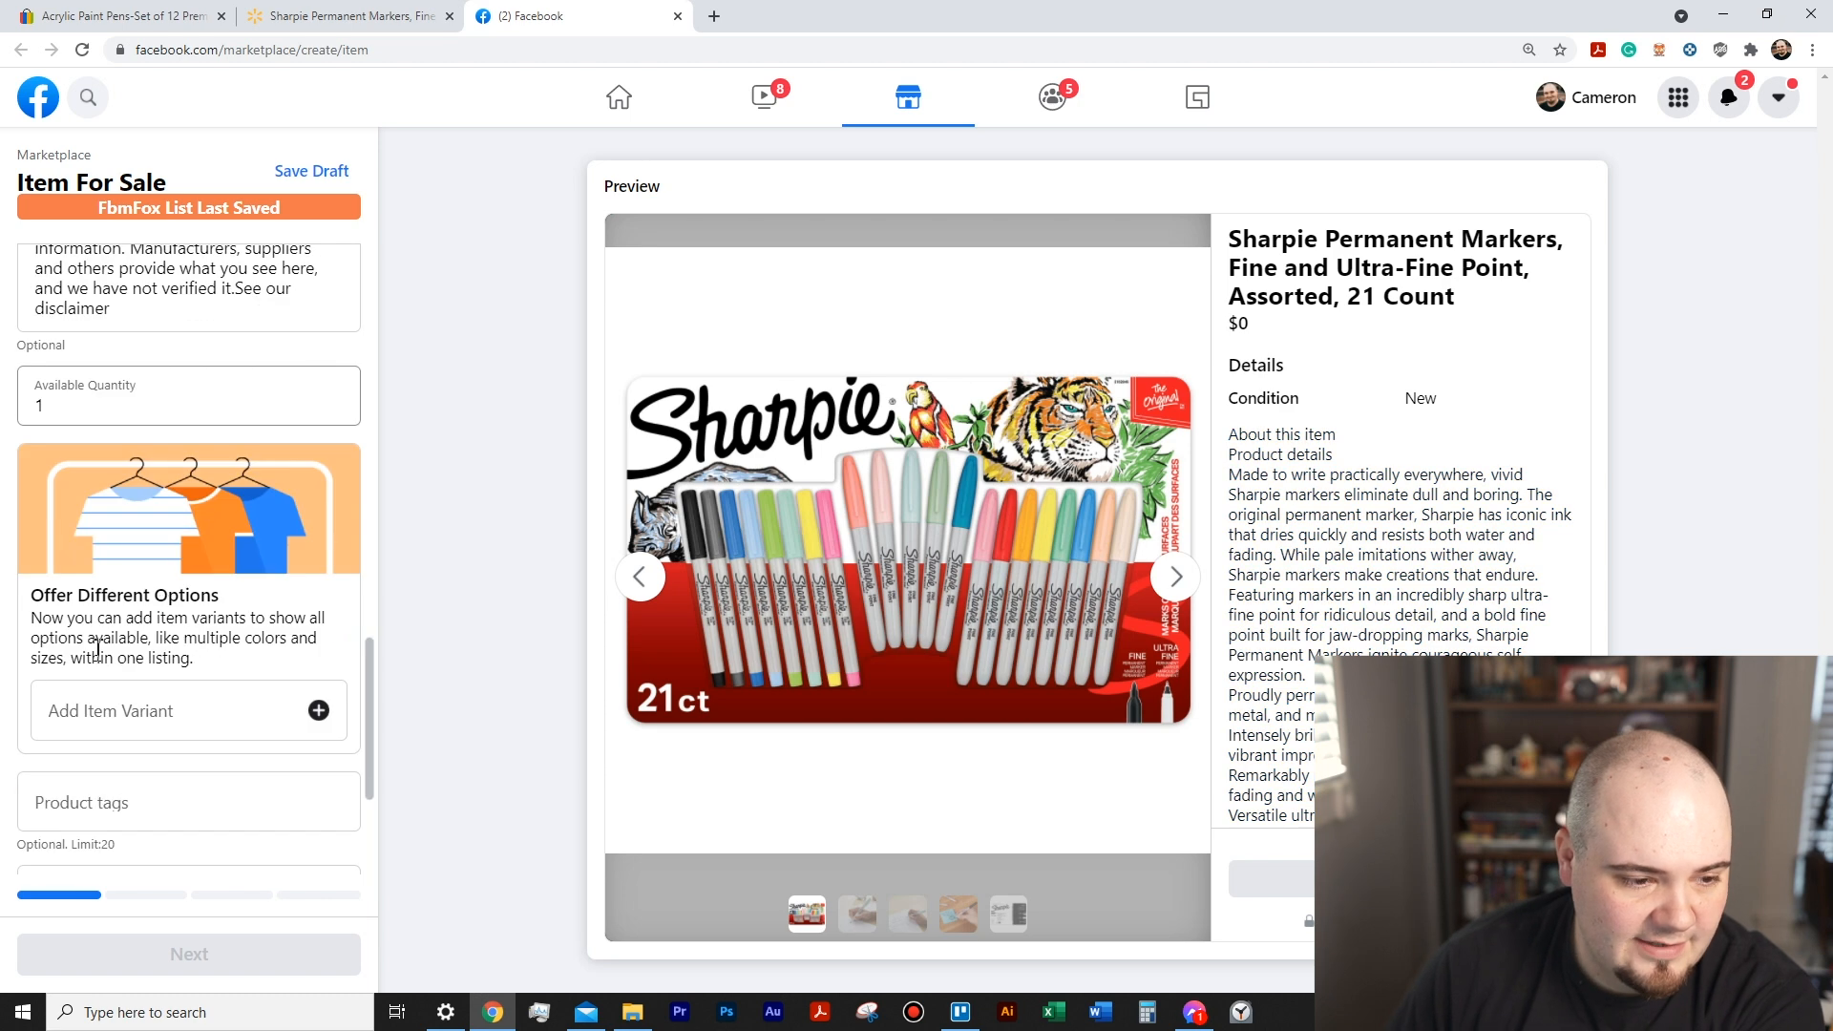
scroll(133, 395, up, 6)
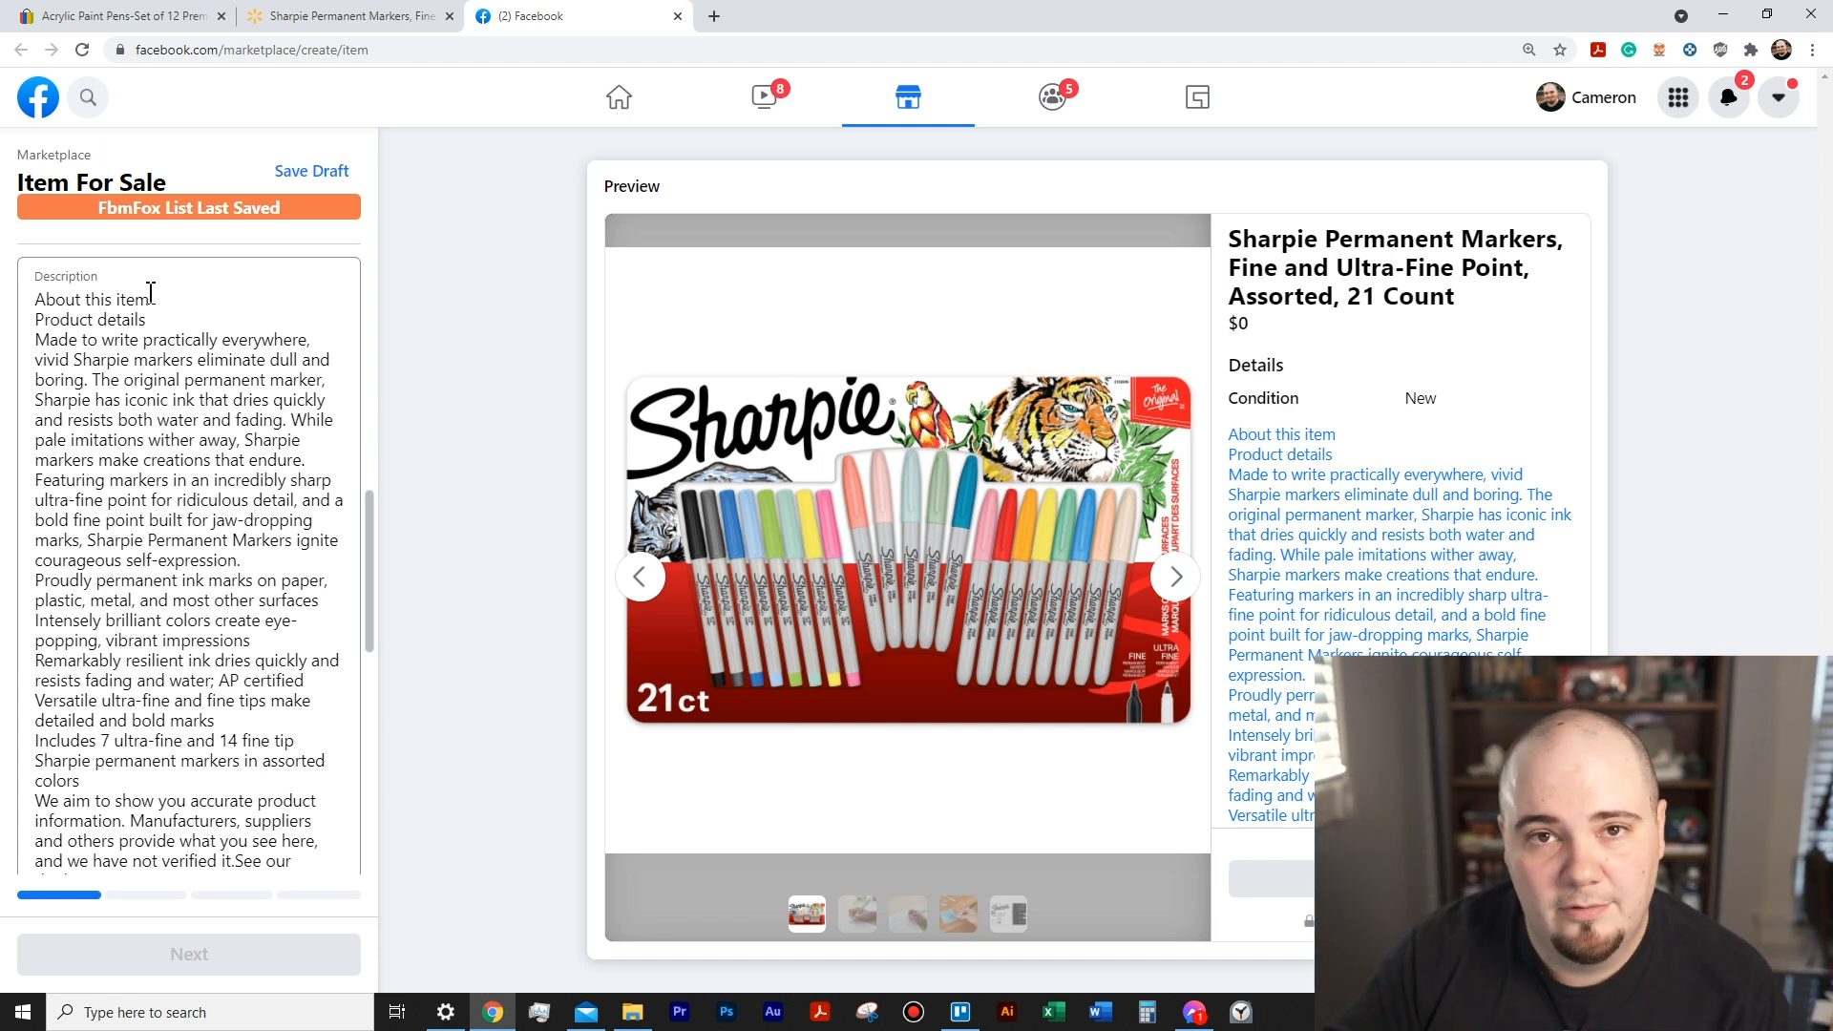
scroll(153, 382, down, 9)
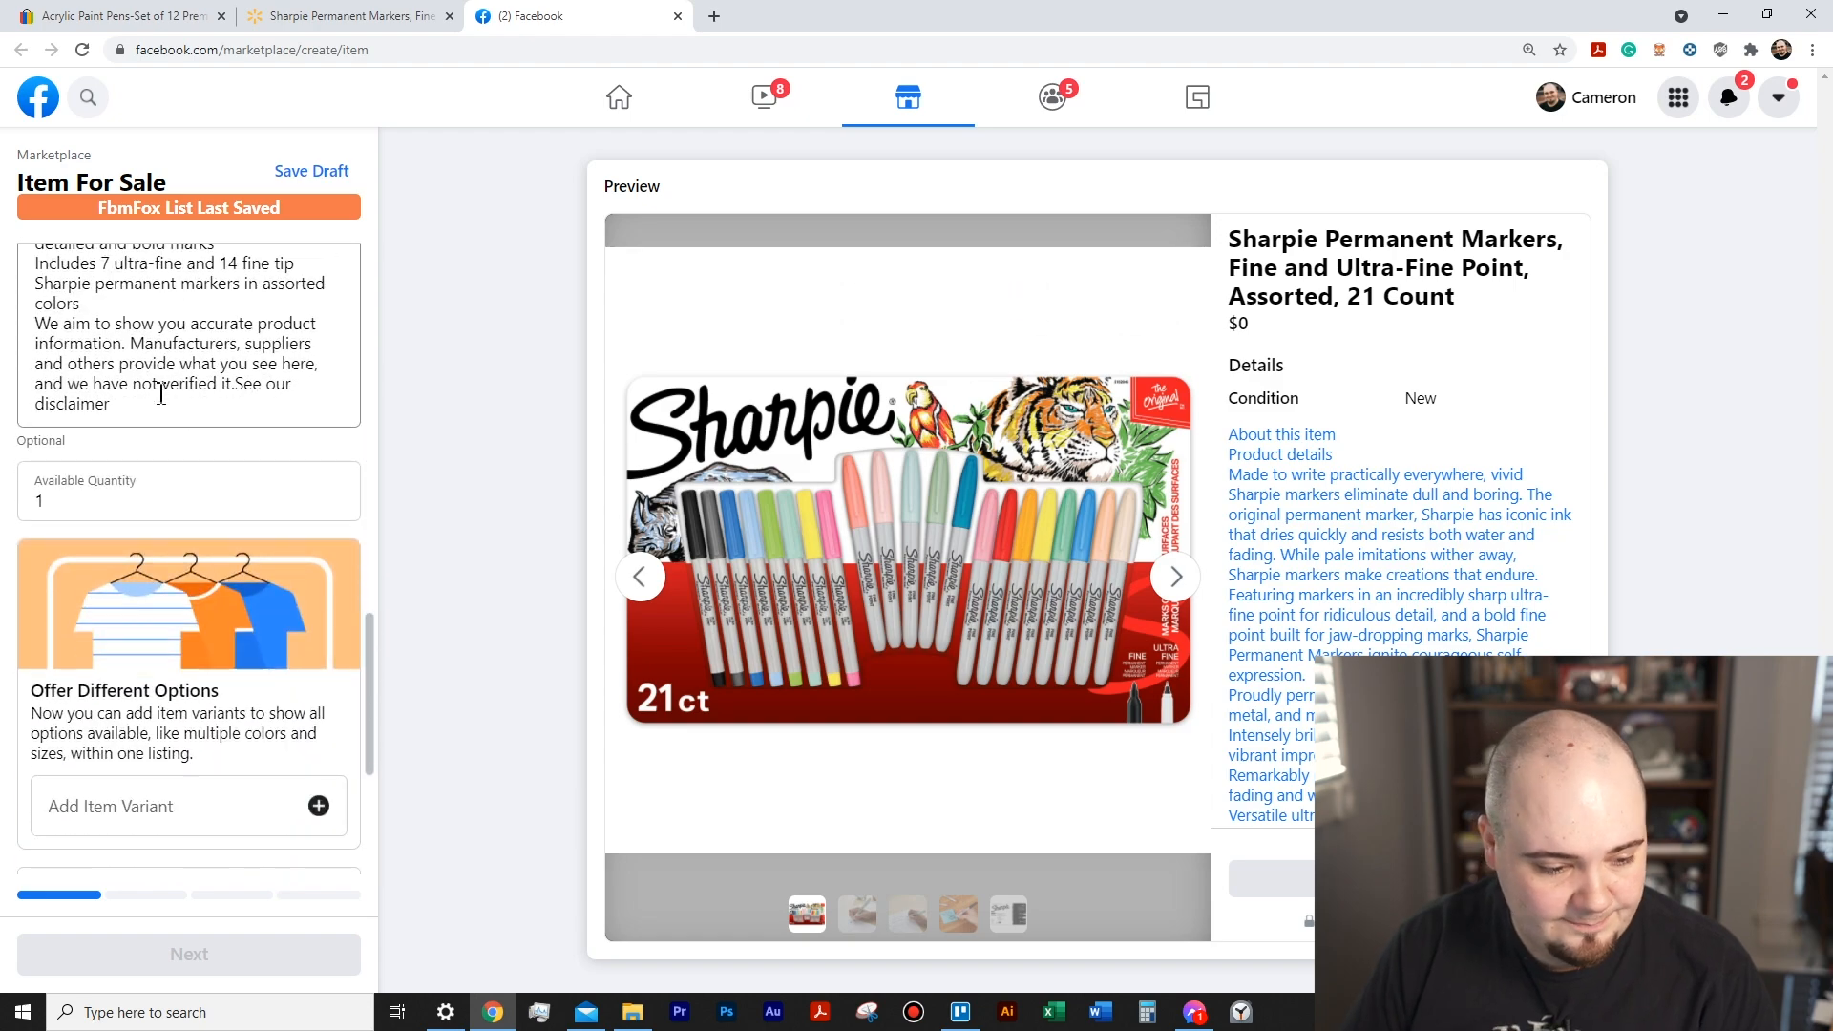
scroll(318, 246, up, 6)
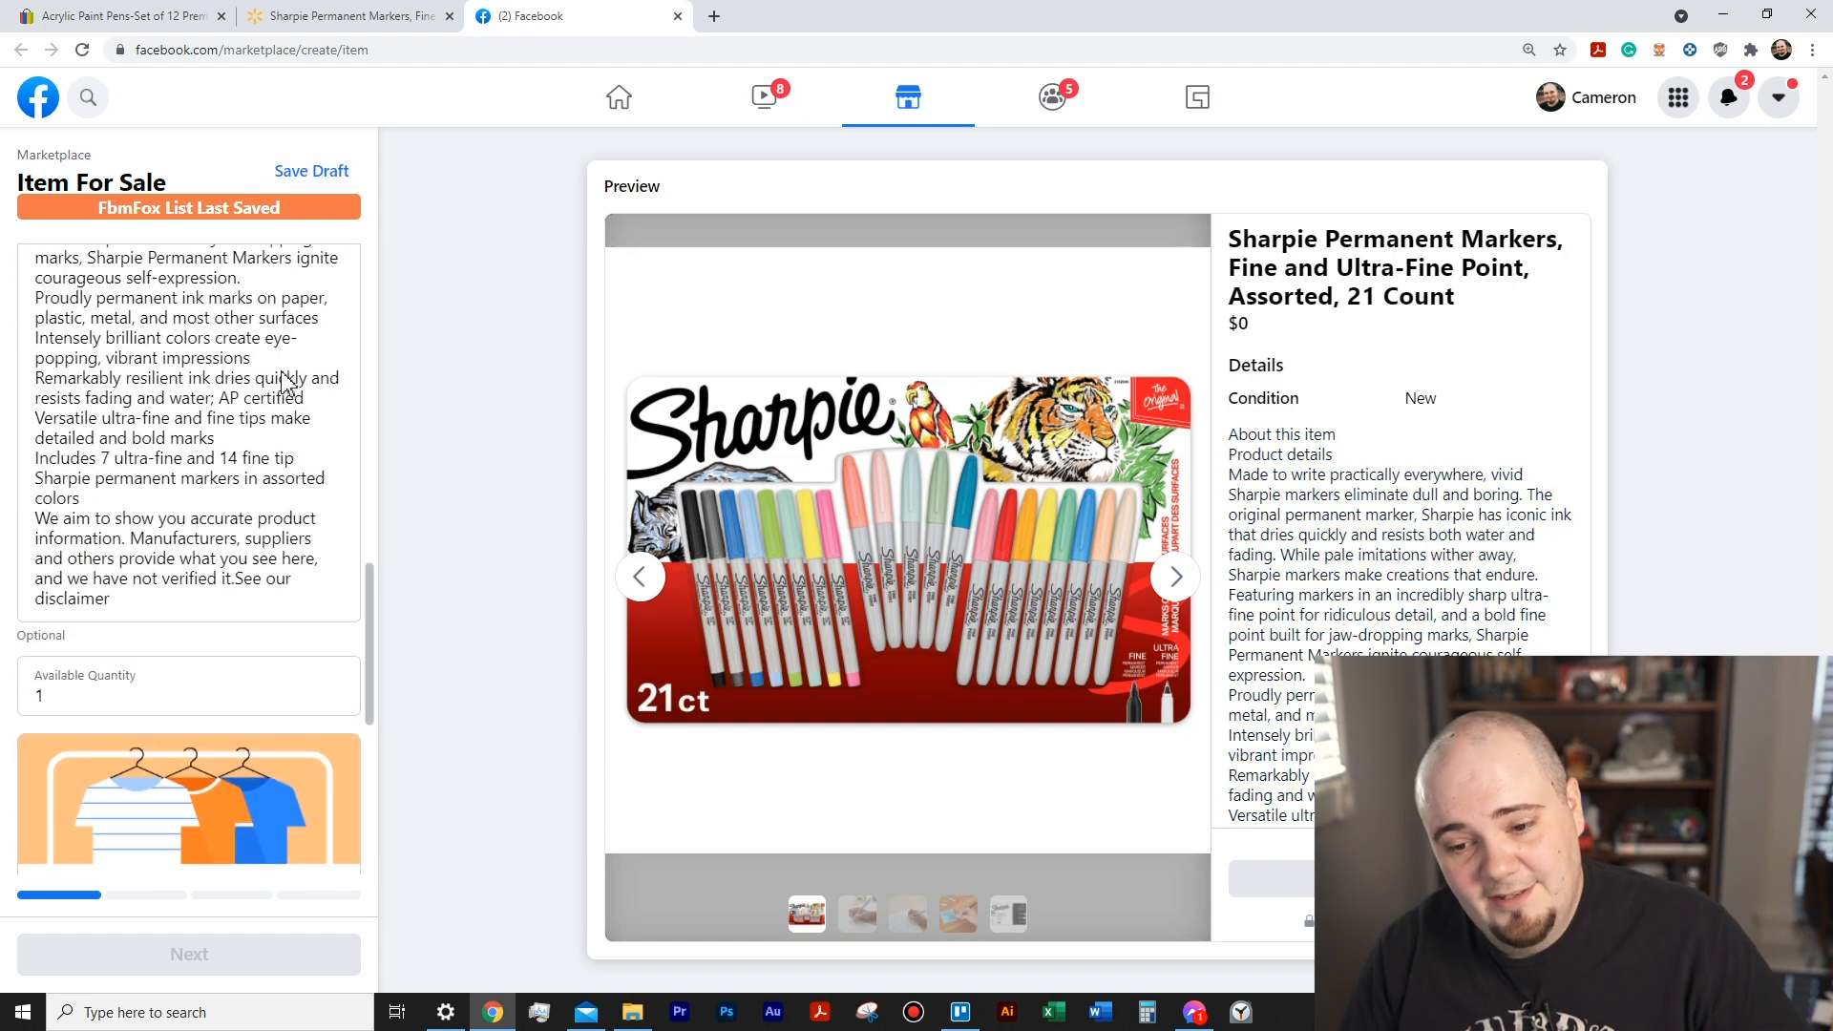